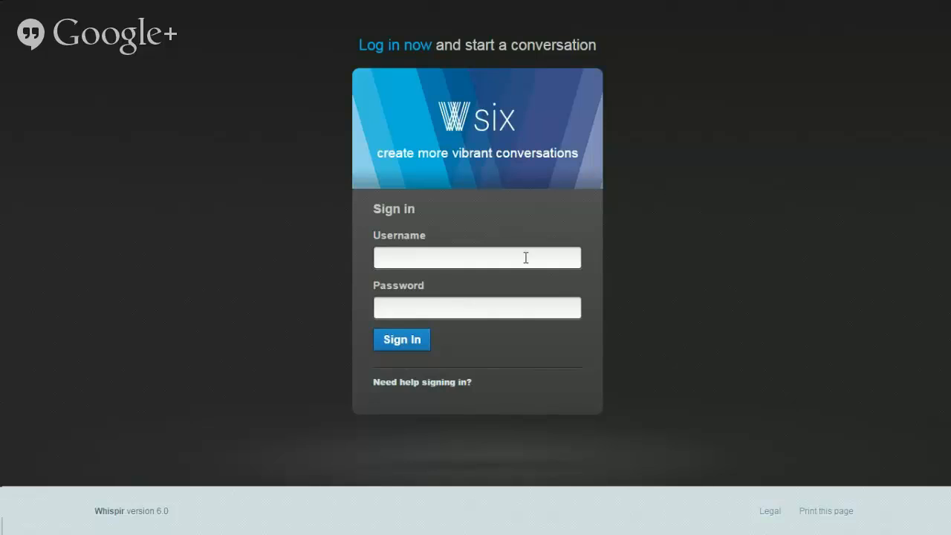
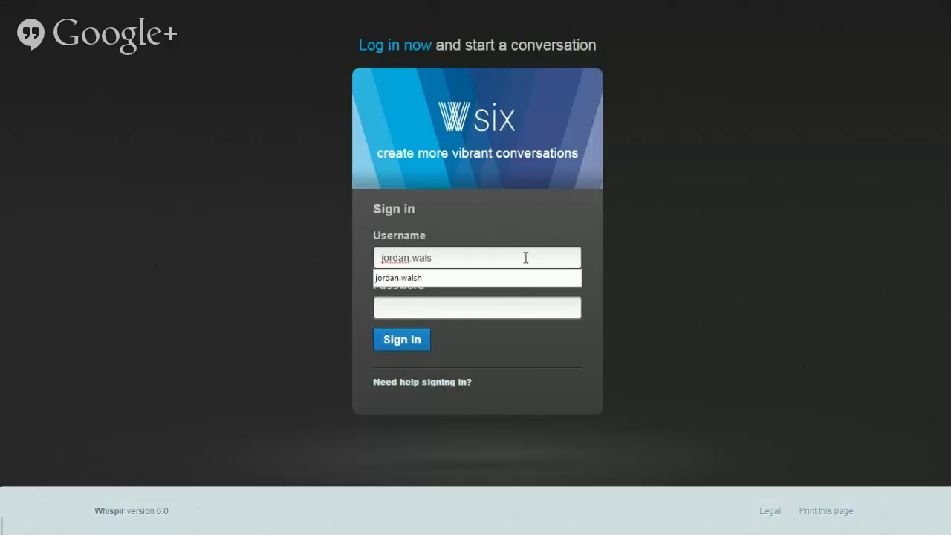
Step: Sign in to Whispir with the account's username and password
key("Tab")
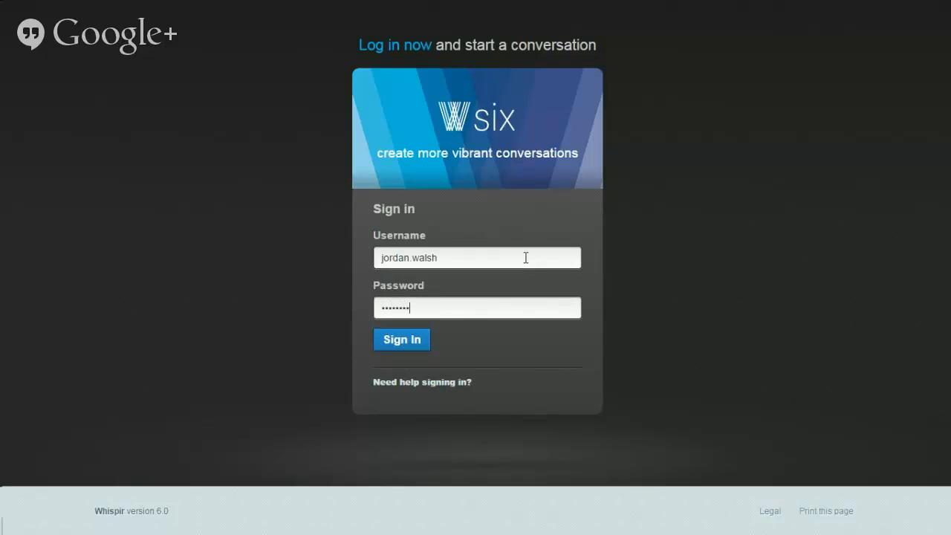
key("Return")
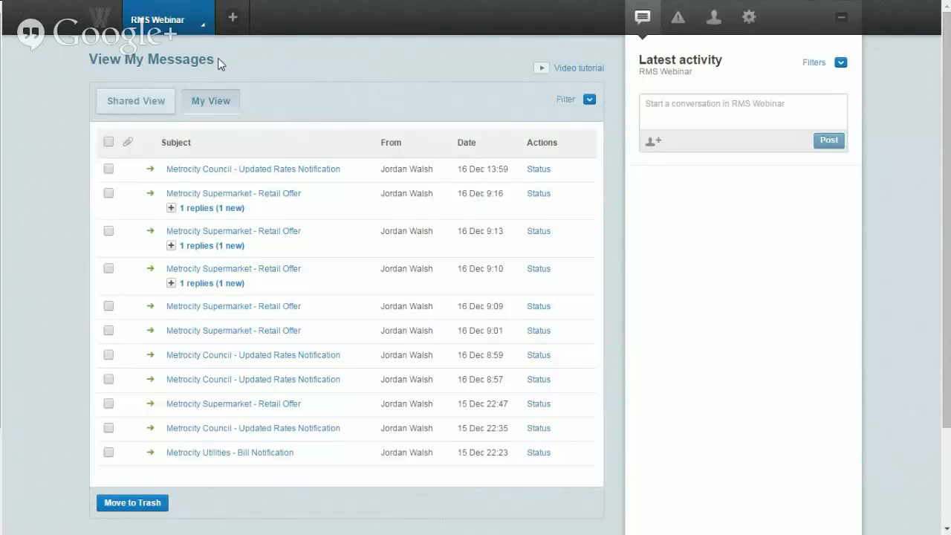
Step: Start a new message from the RMS Webinar workspace menu
left_click(188, 32)
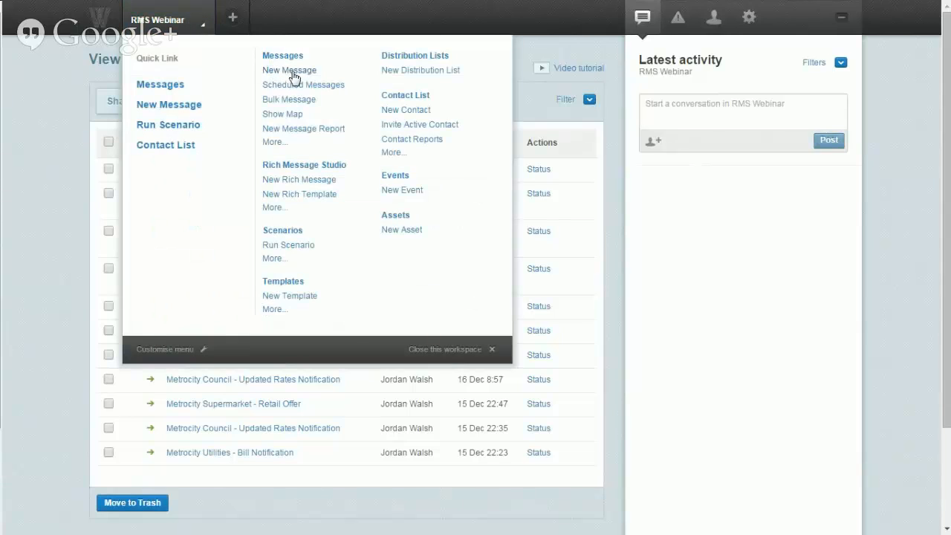
left_click(185, 112)
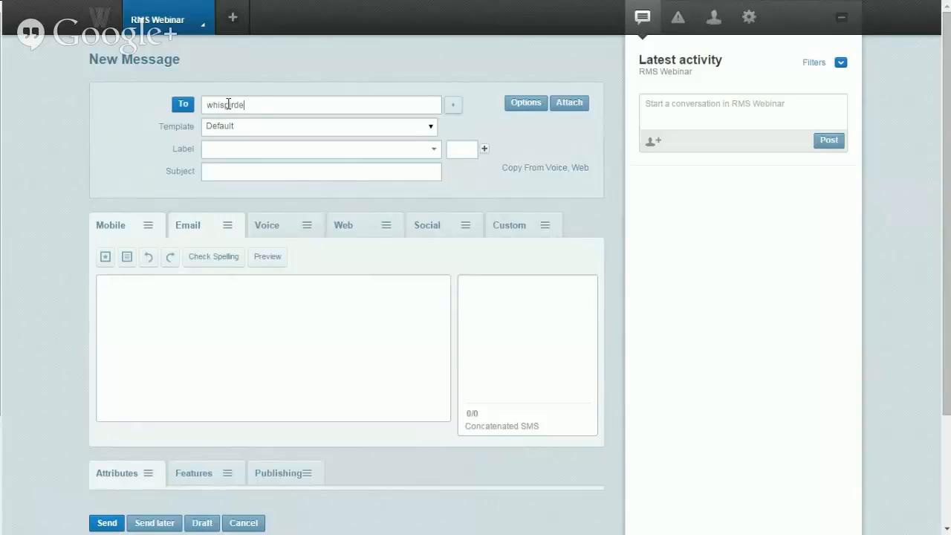
Step: Complete the recipient address and apply the Metrocity Council - Updated Rates Notification template
type("@gmail.com")
left_click(227, 128)
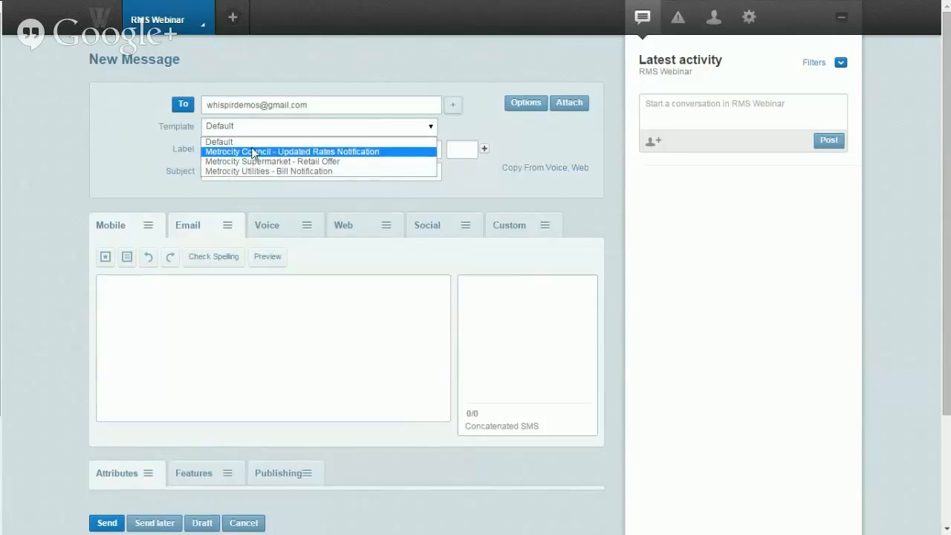
left_click(256, 152)
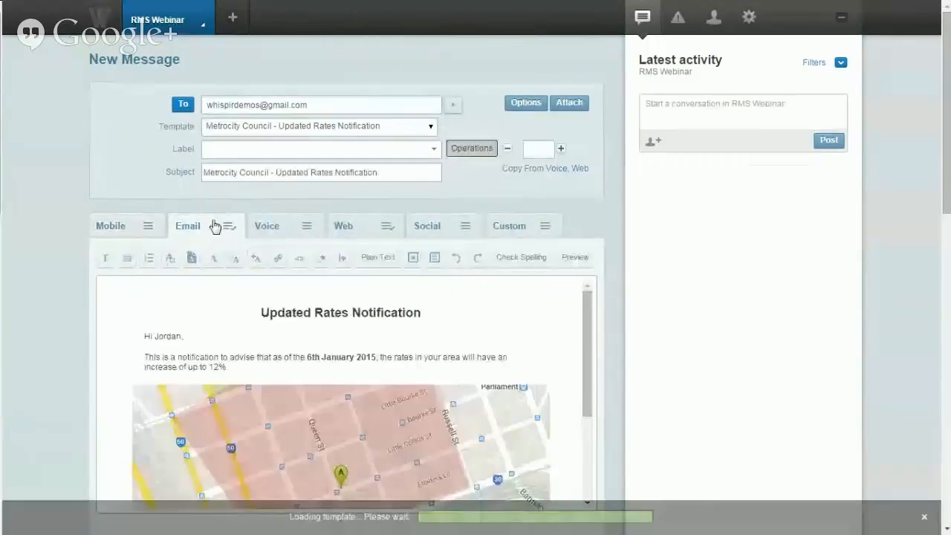
scroll(85, 257, "down", 2)
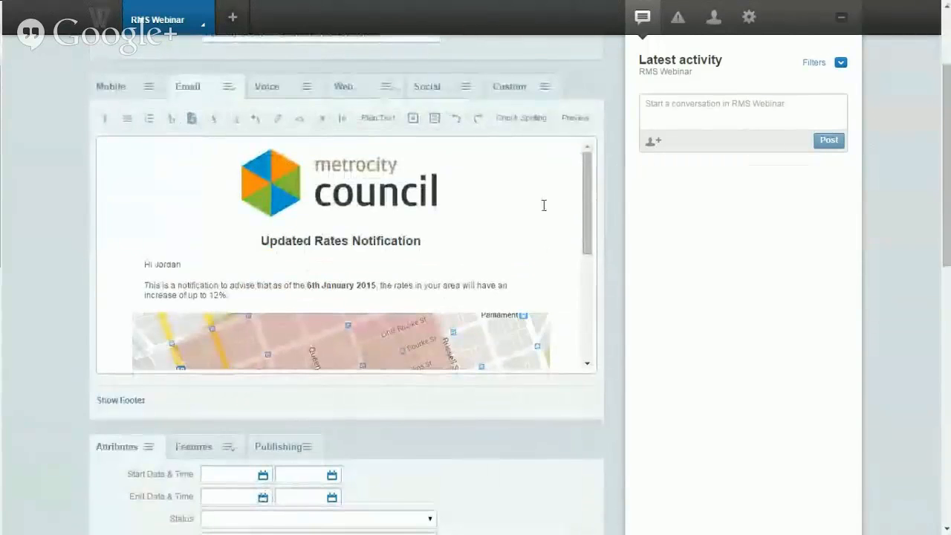
mouse_move(589, 186)
left_mouse_down()
mouse_move(594, 310)
mouse_move(592, 185)
left_mouse_up()
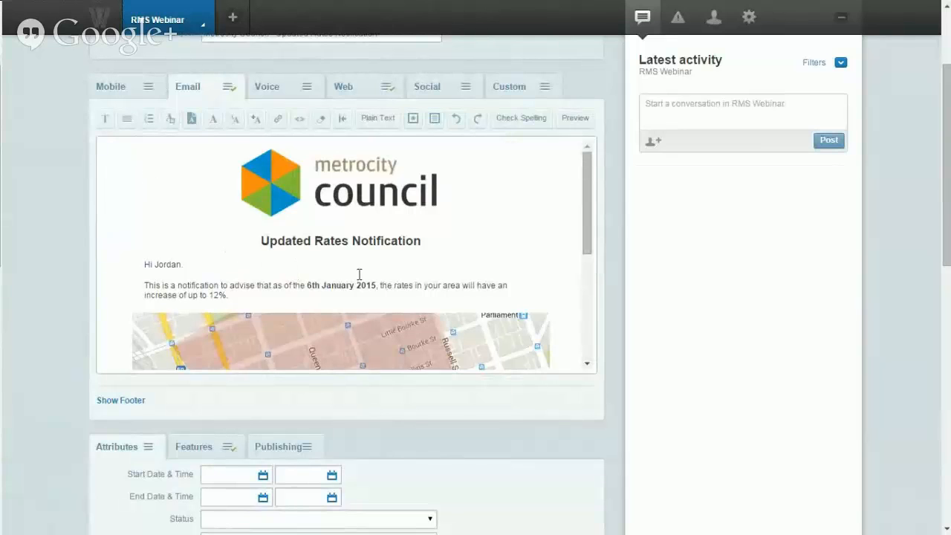
Step: Make the word 'notification' in the email's opening sentence bold
left_click_drag(197, 283, 251, 285)
double_click(182, 286)
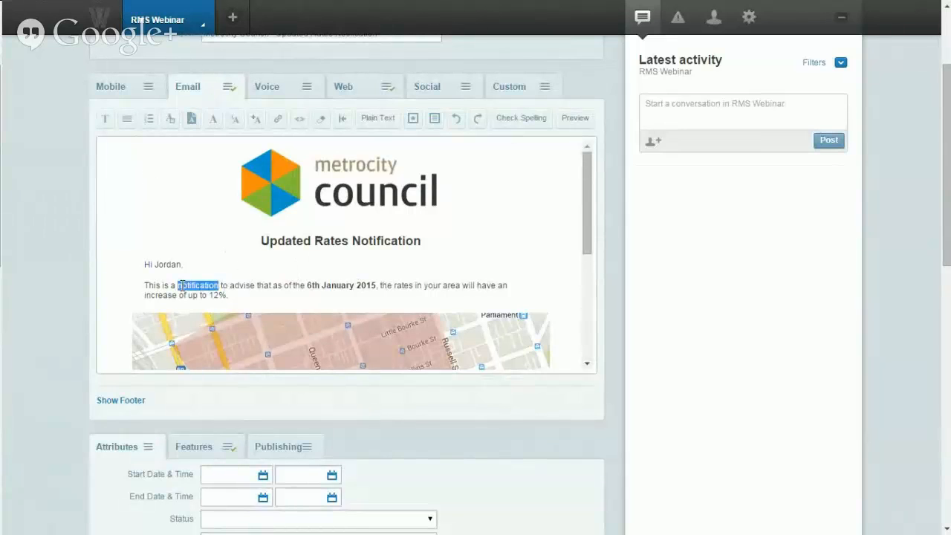
left_click(105, 119)
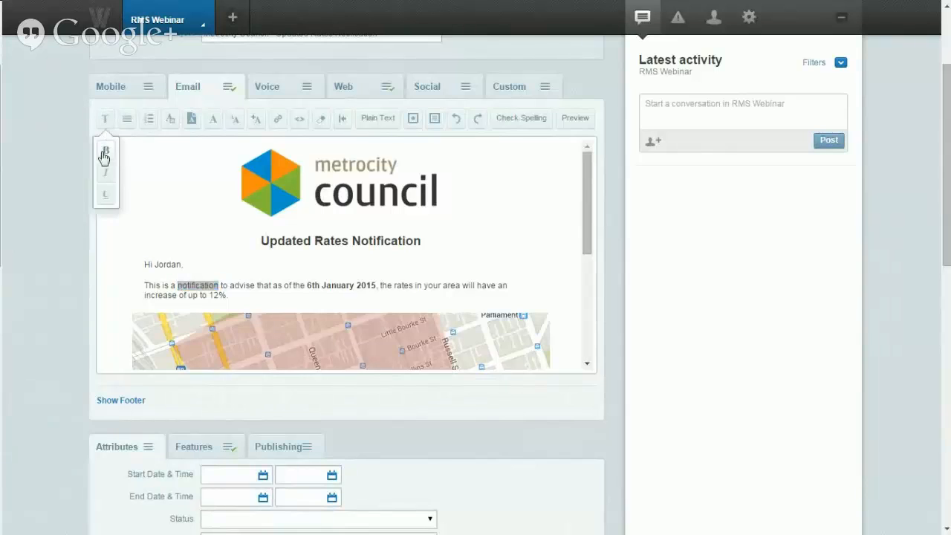
left_click(104, 151)
left_click(246, 286)
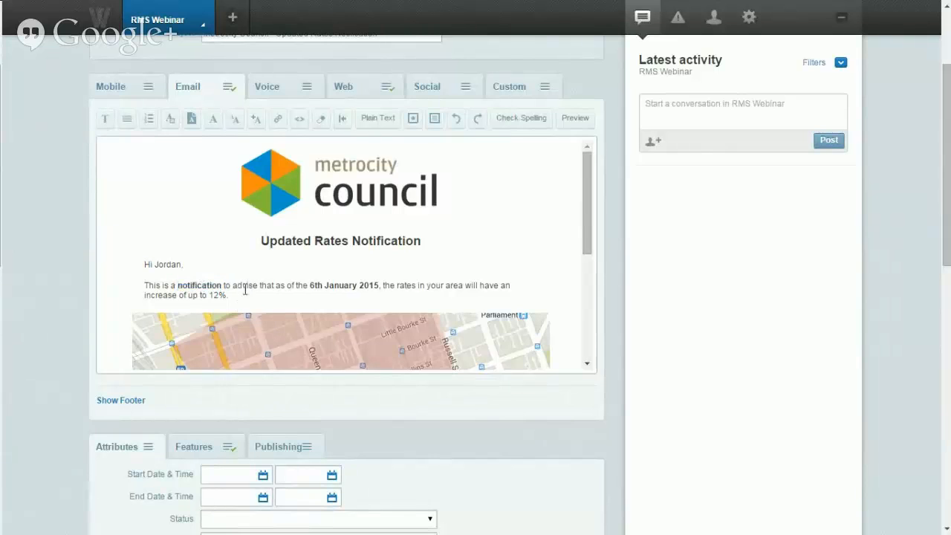
Step: Review the email body and briefly inspect its HTML source
scroll(154, 255, "down", 1)
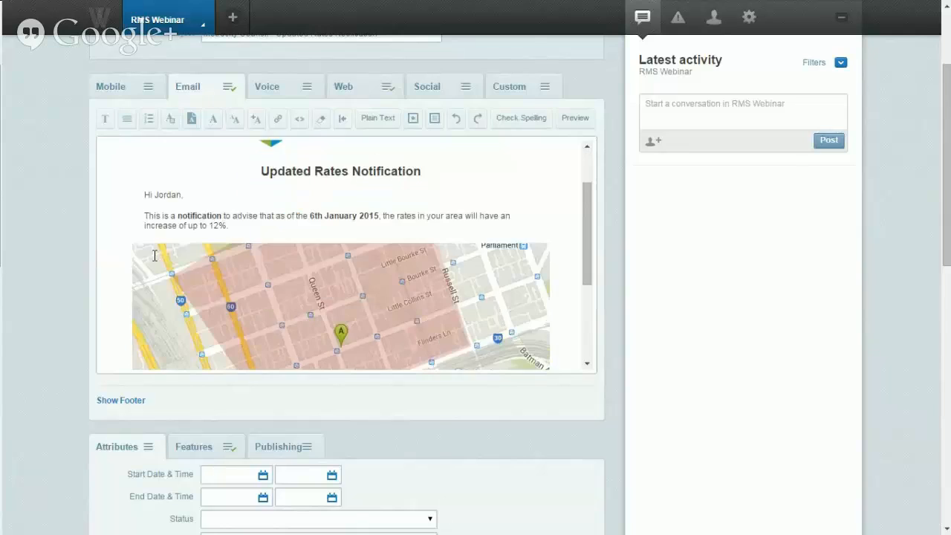
scroll(154, 255, "down", 3)
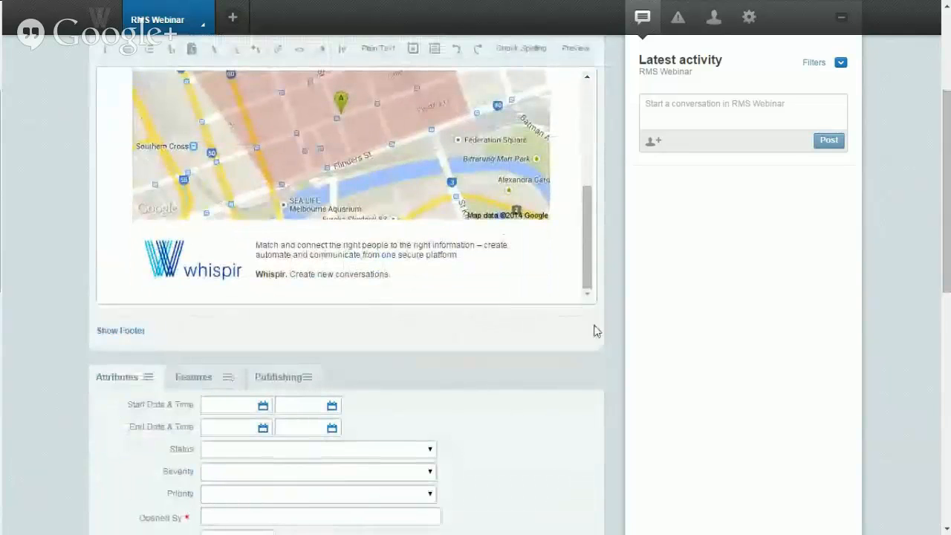
scroll(618, 329, "up", 2)
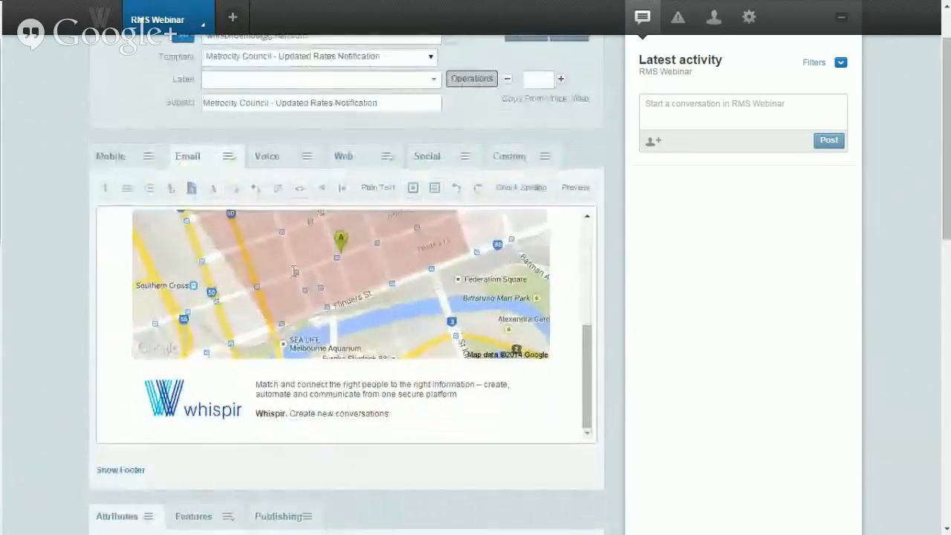
scroll(294, 272, "up", 4)
scroll(294, 271, "up", 1)
left_click(300, 258)
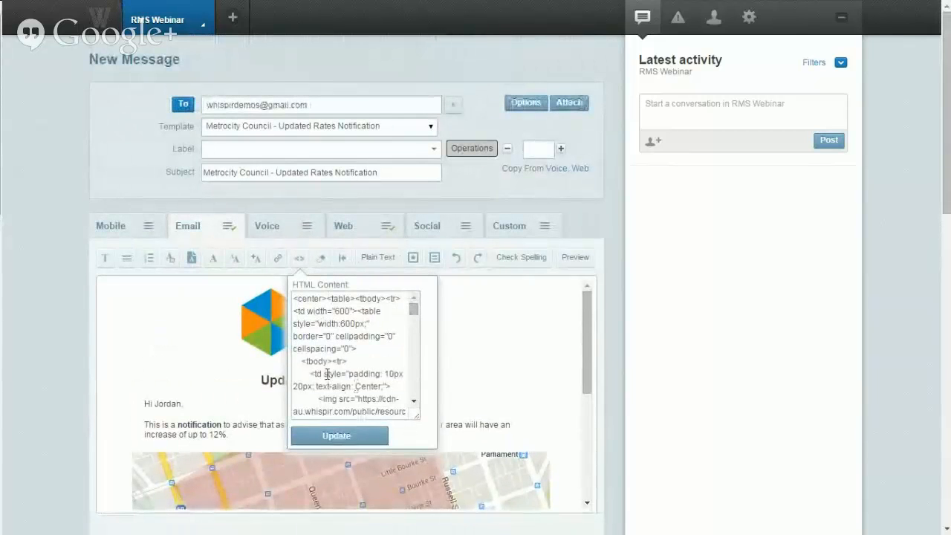
left_click(490, 335)
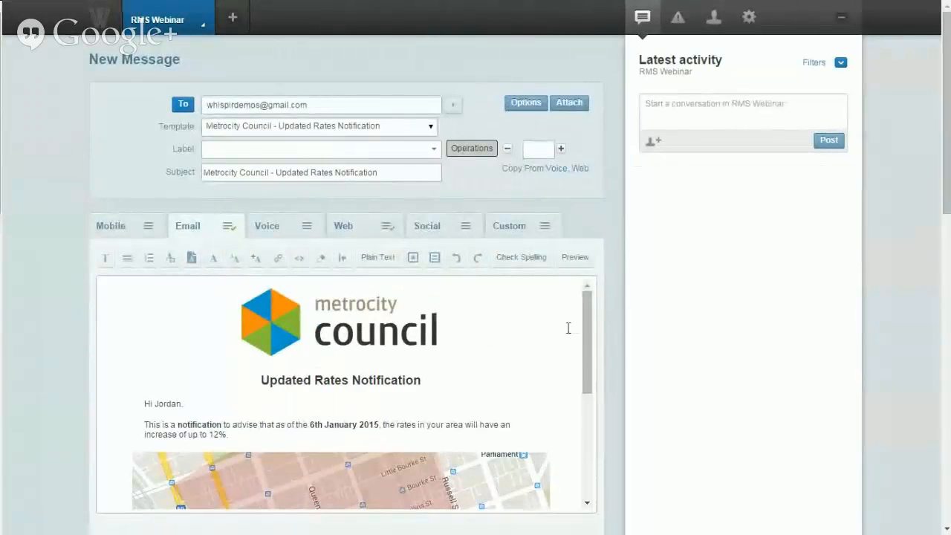
Step: Look over the rates notification message, then bring up the RMS Webinar workspace menu
scroll(607, 310, "down", 1)
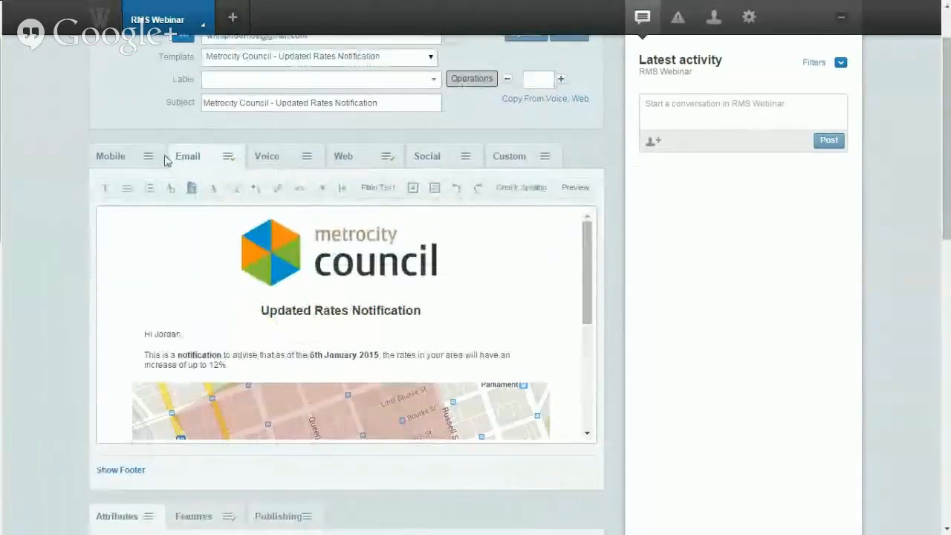
scroll(71, 160, "down", 1)
scroll(71, 160, "up", 1)
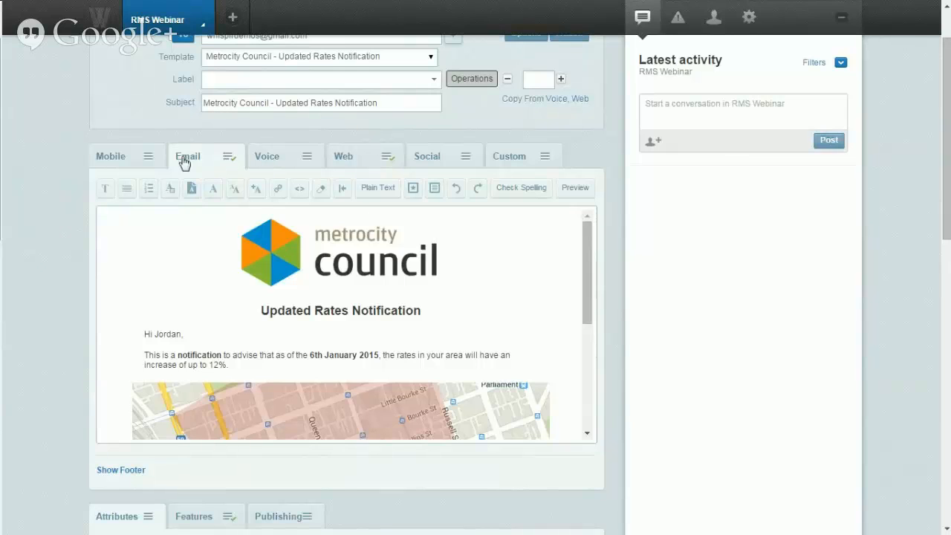
scroll(84, 101, "up", 1)
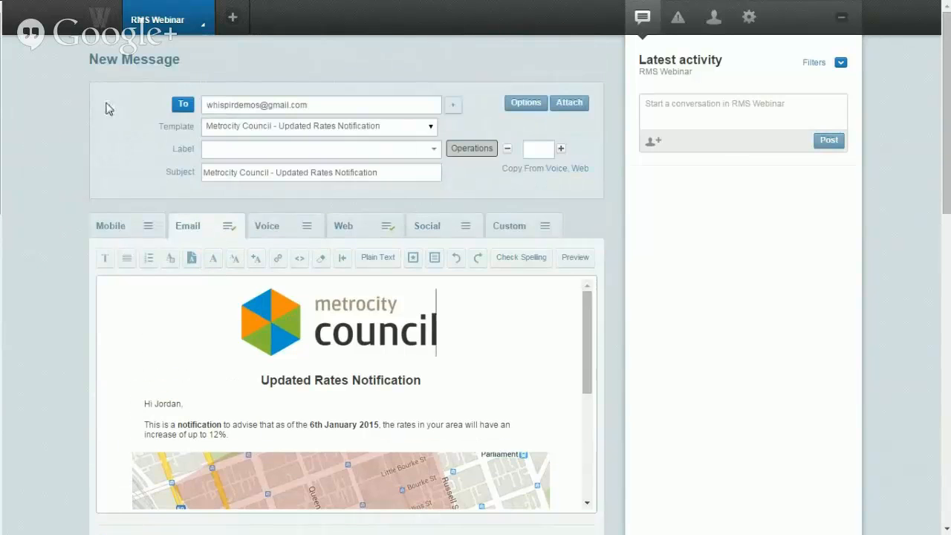
left_click(160, 30)
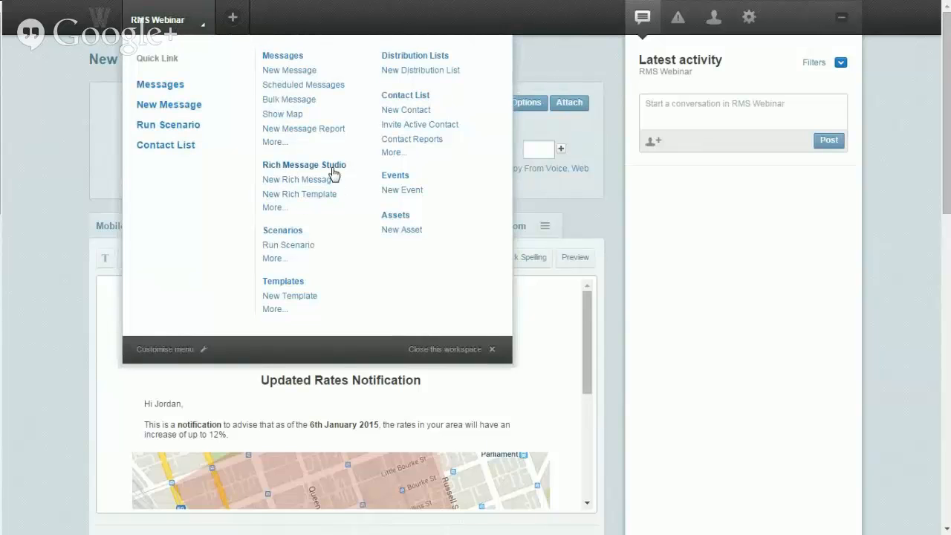
Step: Open the Template Editor via New Rich Message and browse templates by search and Retail, Operations, All categories
left_click(297, 178)
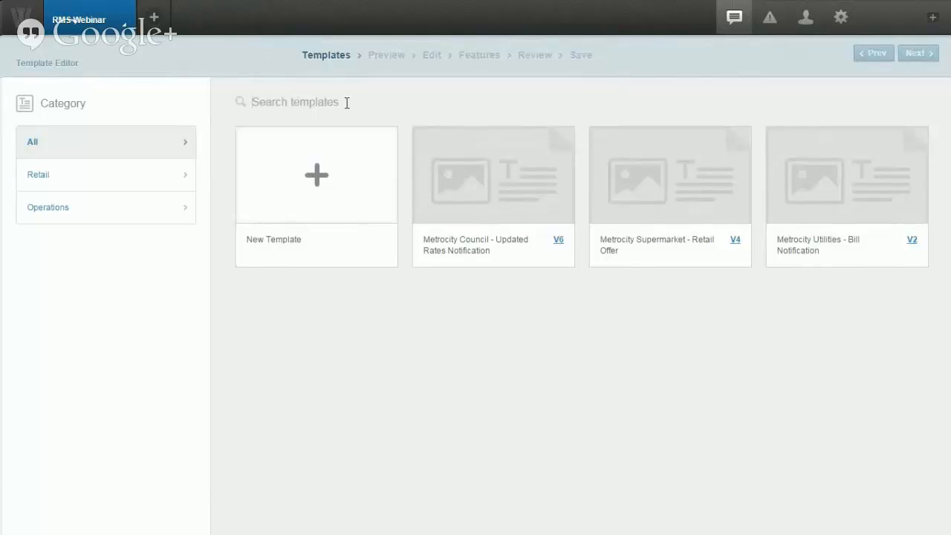
type("rat")
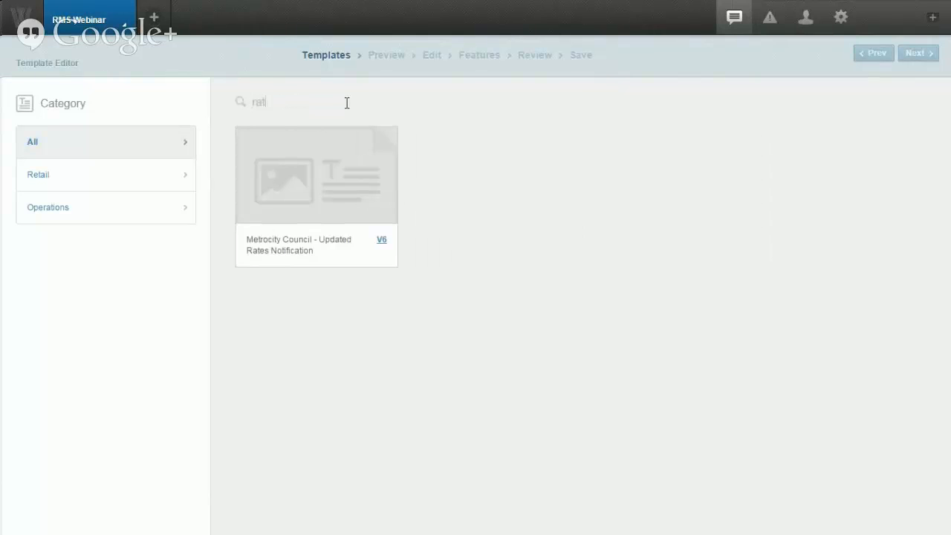
type("e")
key("BackSpace")
key("BackSpace")
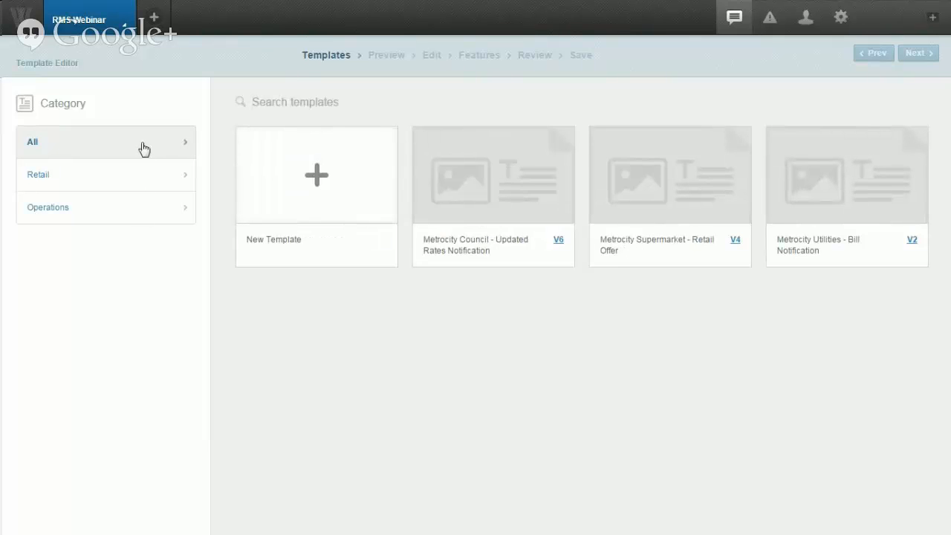
left_click(134, 179)
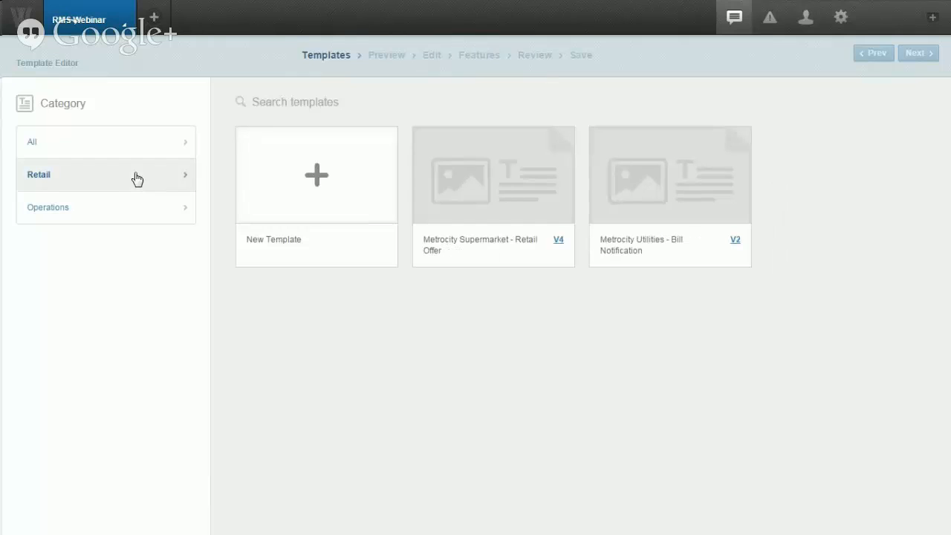
left_click(129, 212)
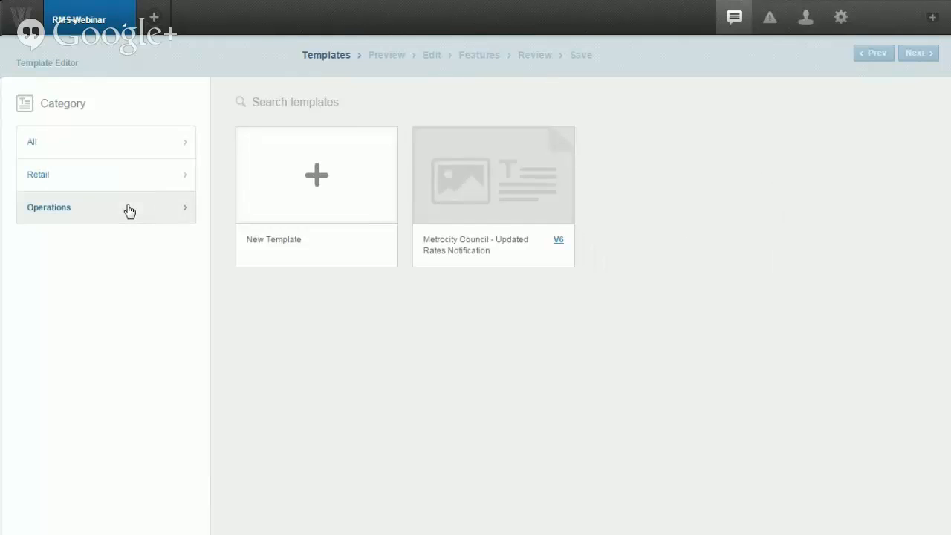
left_click(130, 156)
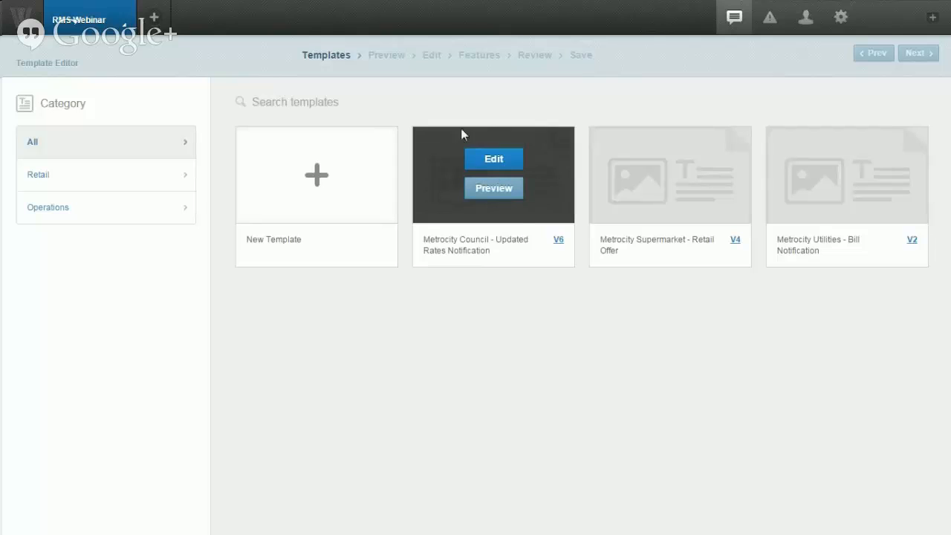
left_click(494, 190)
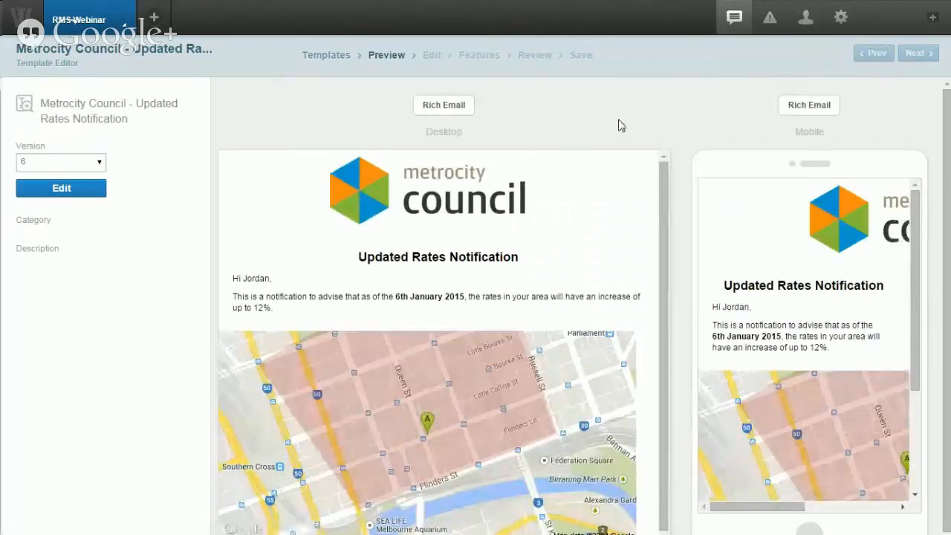
scroll(664, 113, "down", 1)
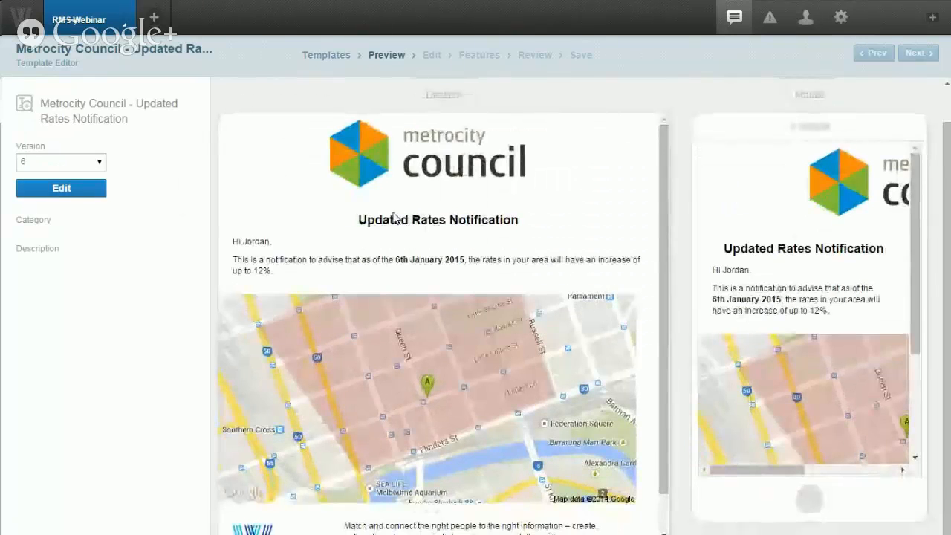
scroll(664, 193, "down", 1)
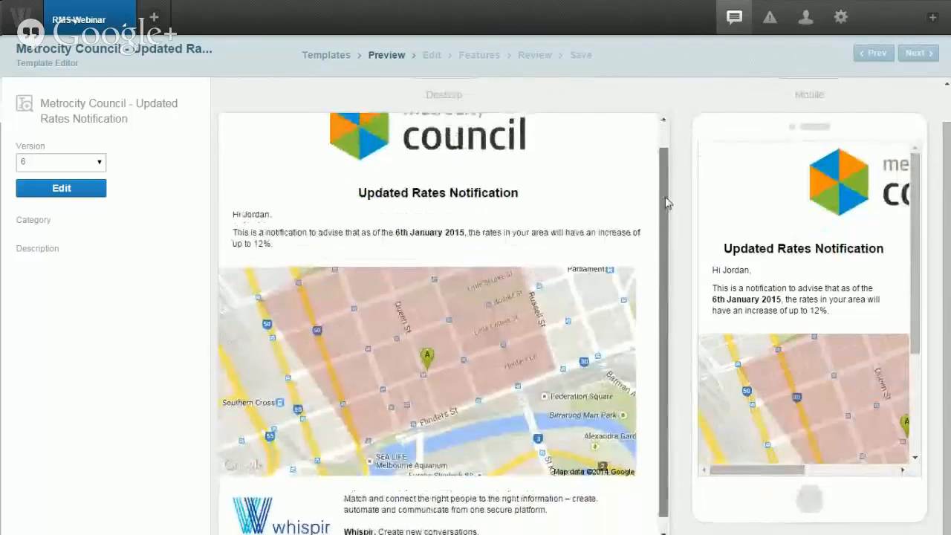
scroll(667, 202, "up", 1)
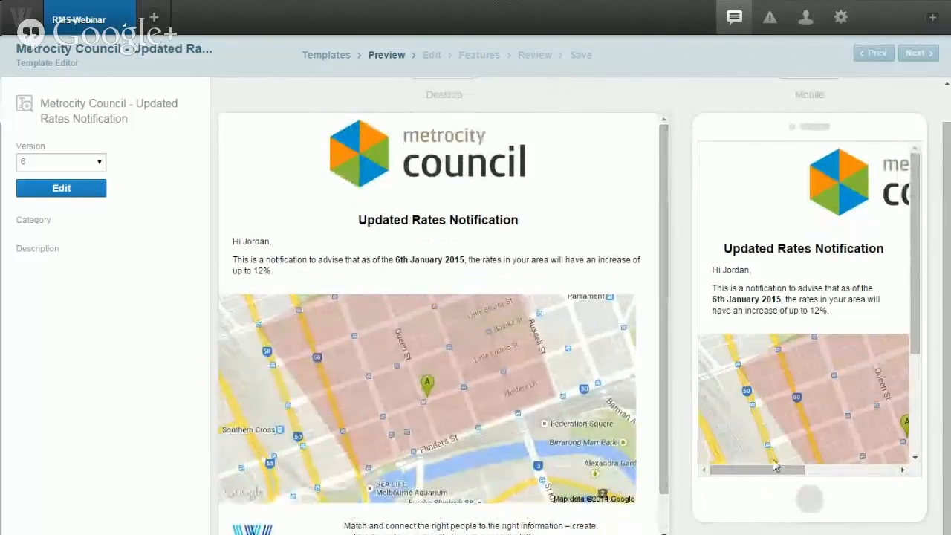
left_click_drag(774, 468, 873, 474)
left_click_drag(871, 473, 775, 471)
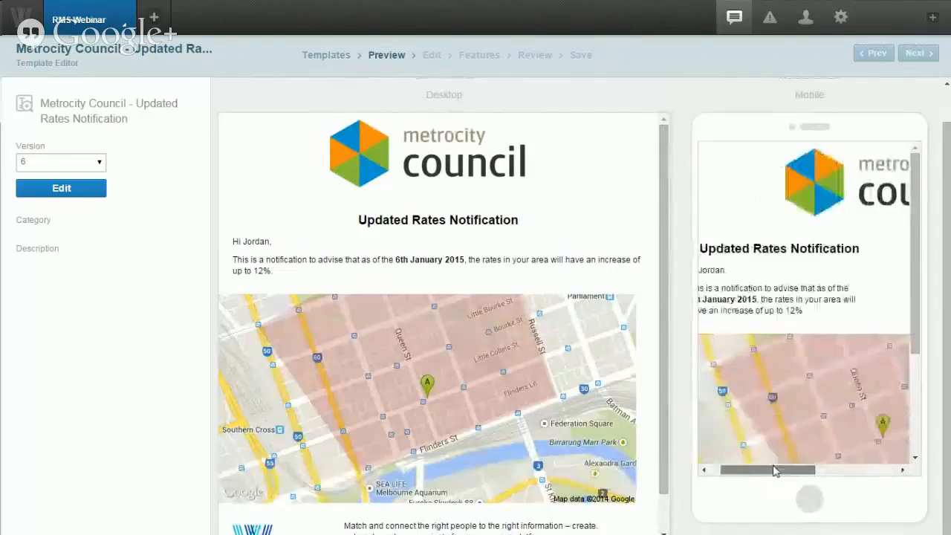
scroll(876, 346, "down", 5)
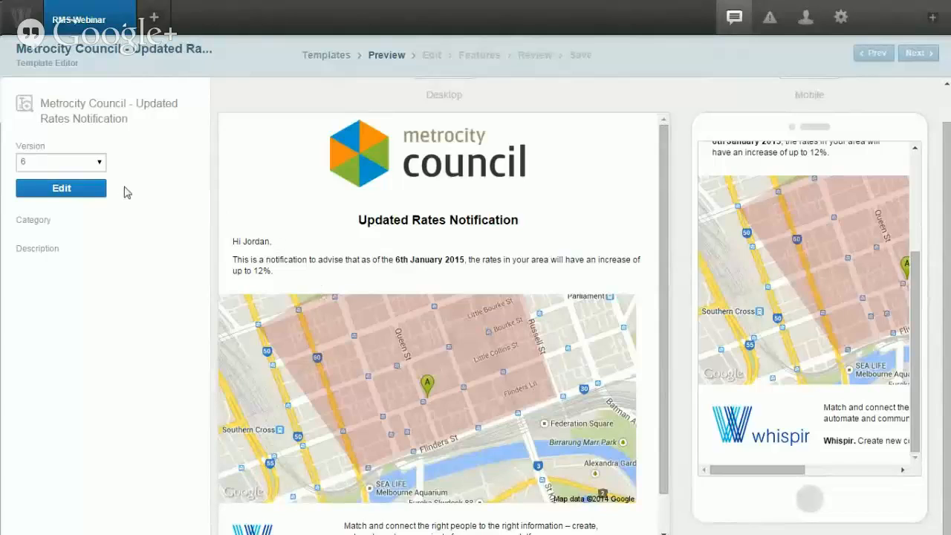
Step: Open the Metrocity Council rates template for editing and widen the email layout area
left_click(75, 194)
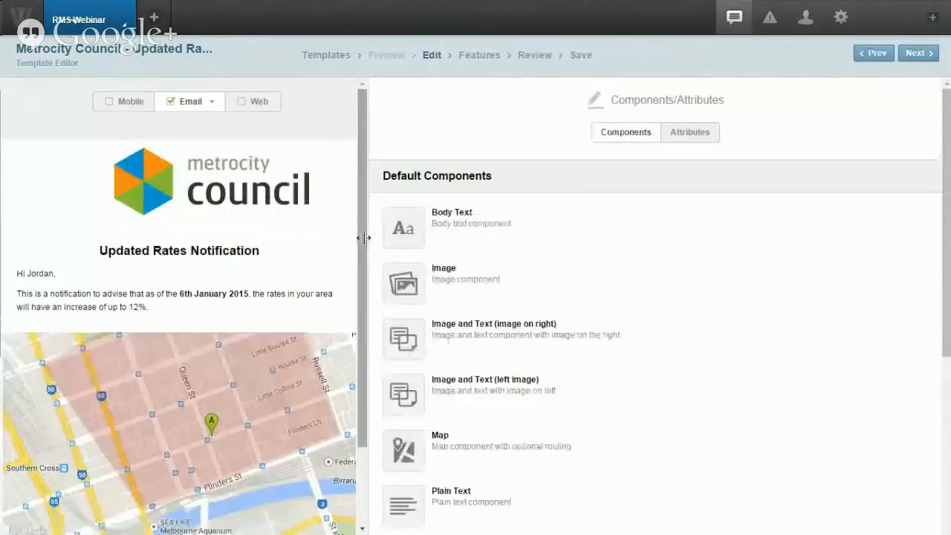
left_click_drag(361, 237, 616, 229)
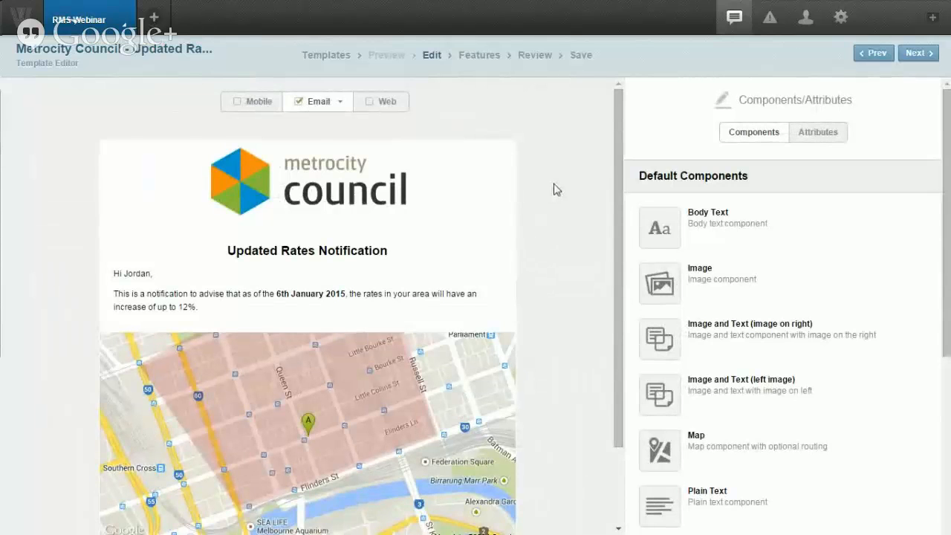
scroll(554, 189, "down", 3)
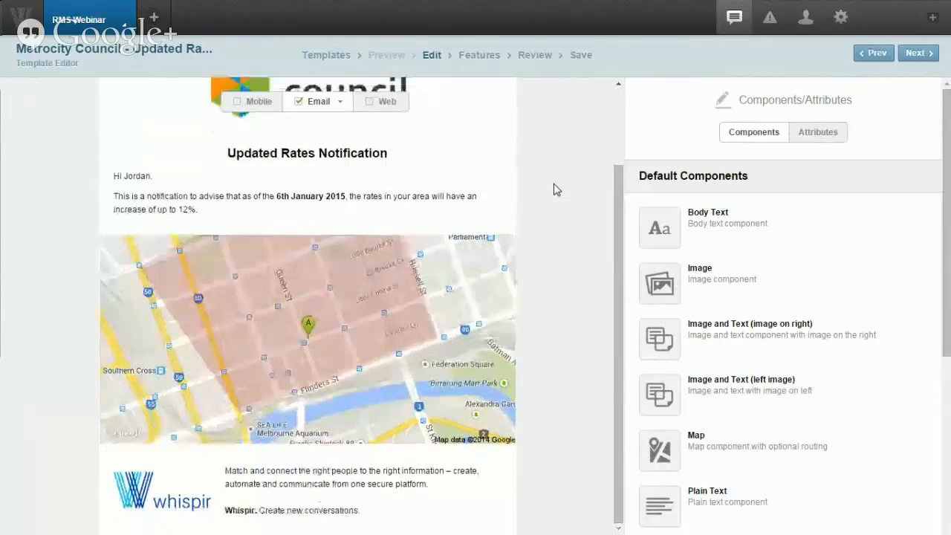
scroll(553, 190, "up", 3)
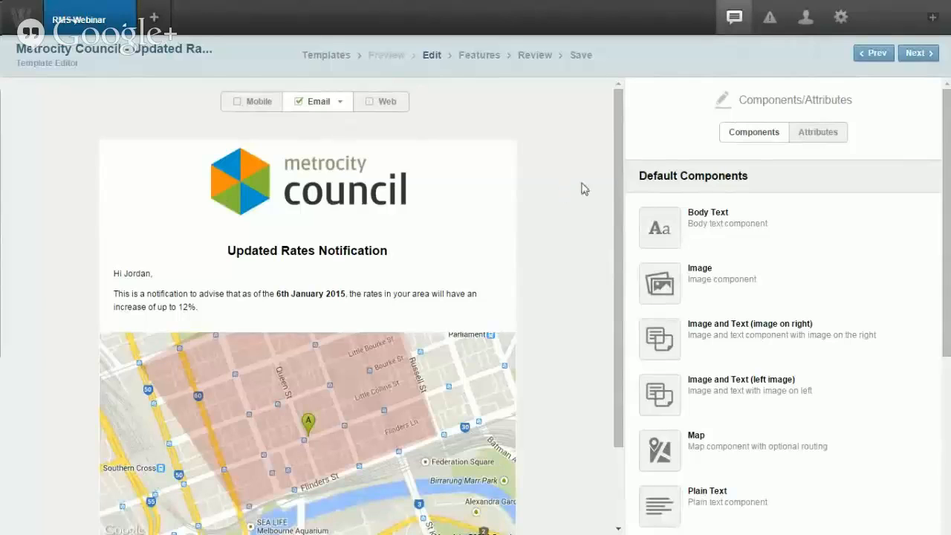
mouse_move(496, 209)
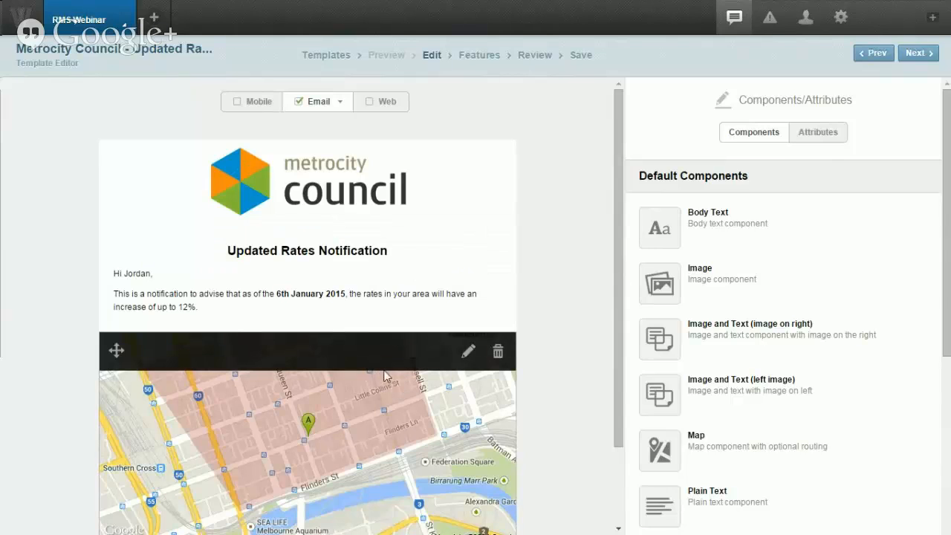
Step: Replace the header logo with metrocity-utilities.png from the Resource Library
left_click(380, 198)
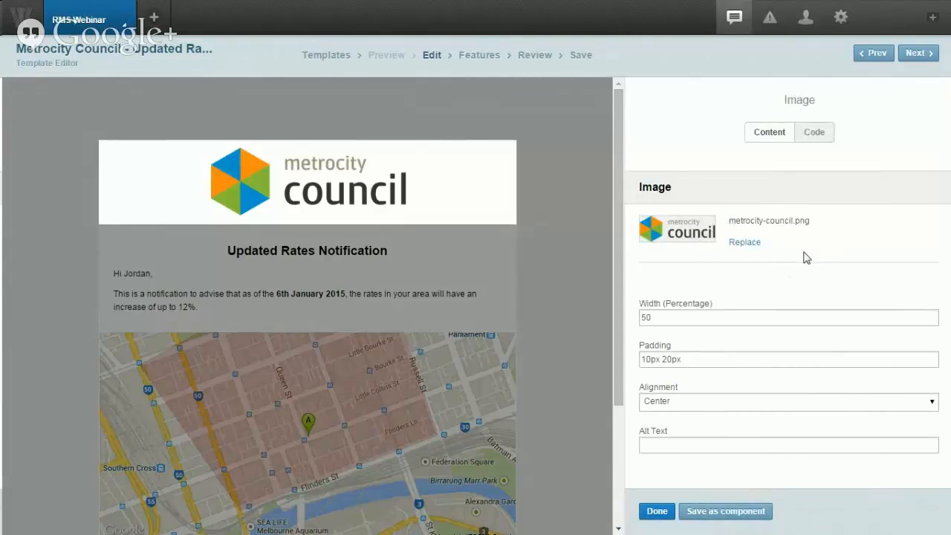
left_click(745, 243)
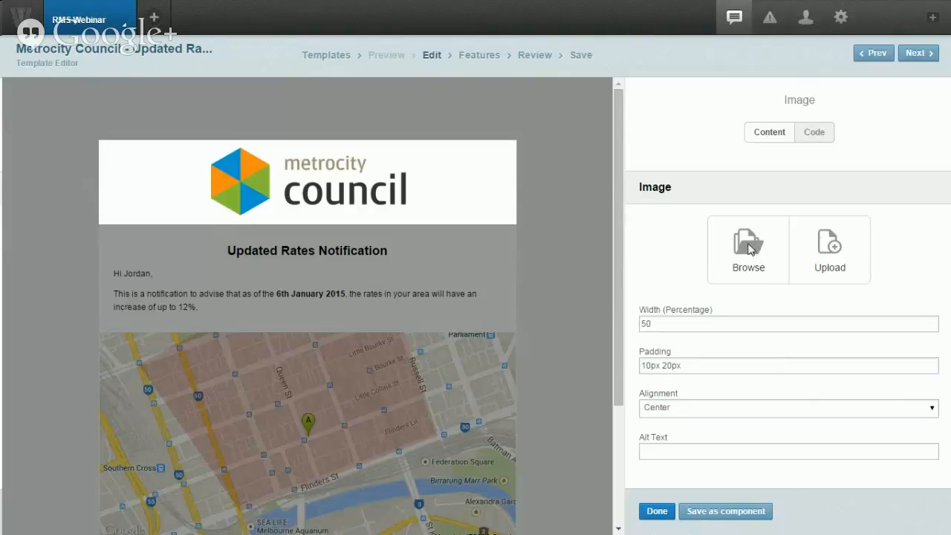
left_click(748, 245)
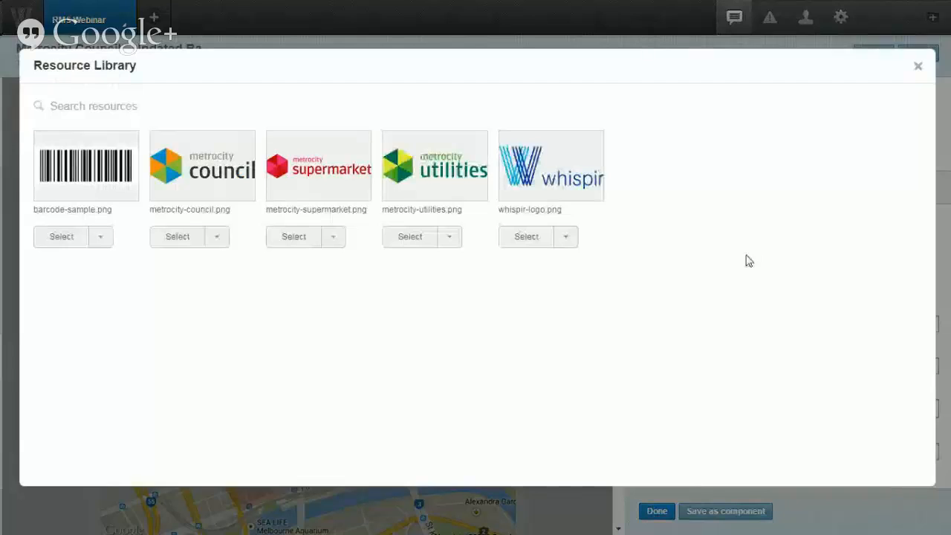
left_click(409, 238)
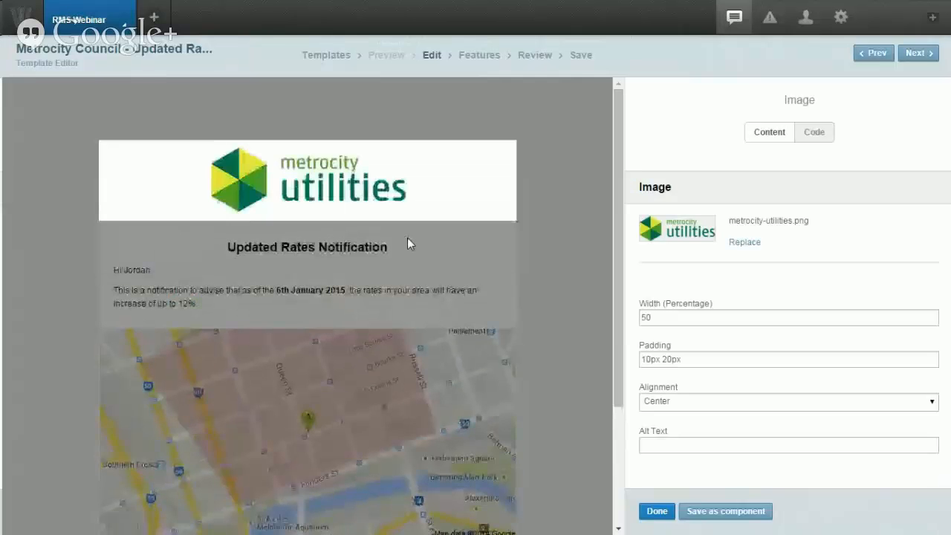
left_click(542, 248)
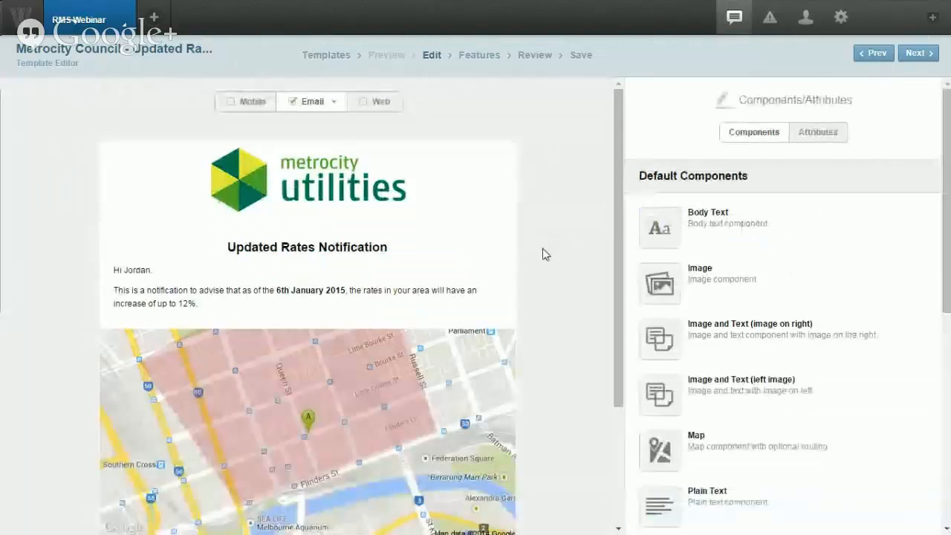
Step: Swap the header logo back to metrocity-council.png from the library
mouse_move(437, 218)
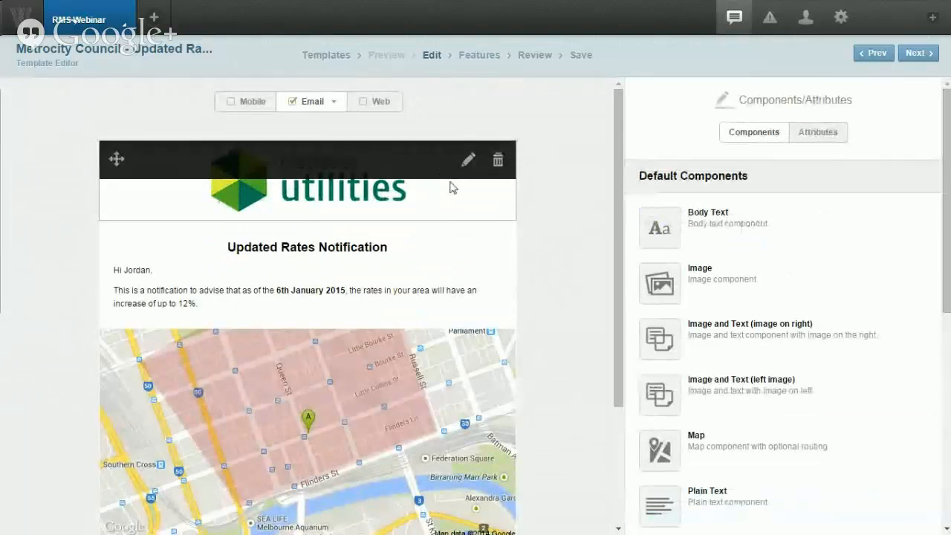
left_click(448, 190)
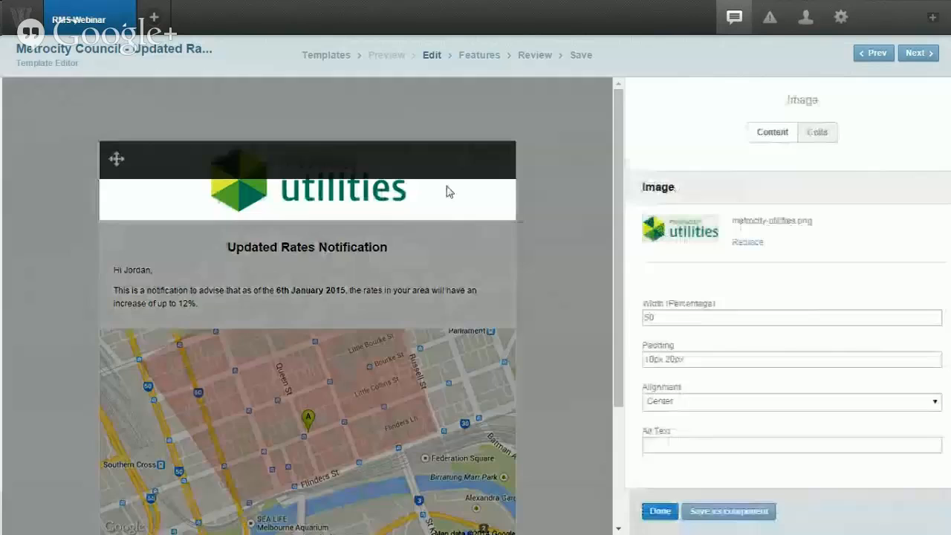
left_click(743, 243)
left_click(745, 247)
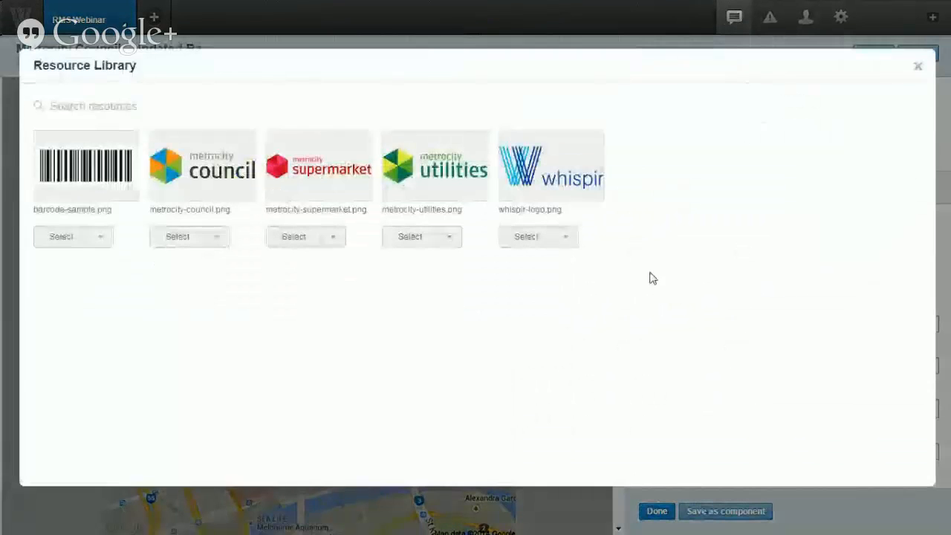
left_click(178, 236)
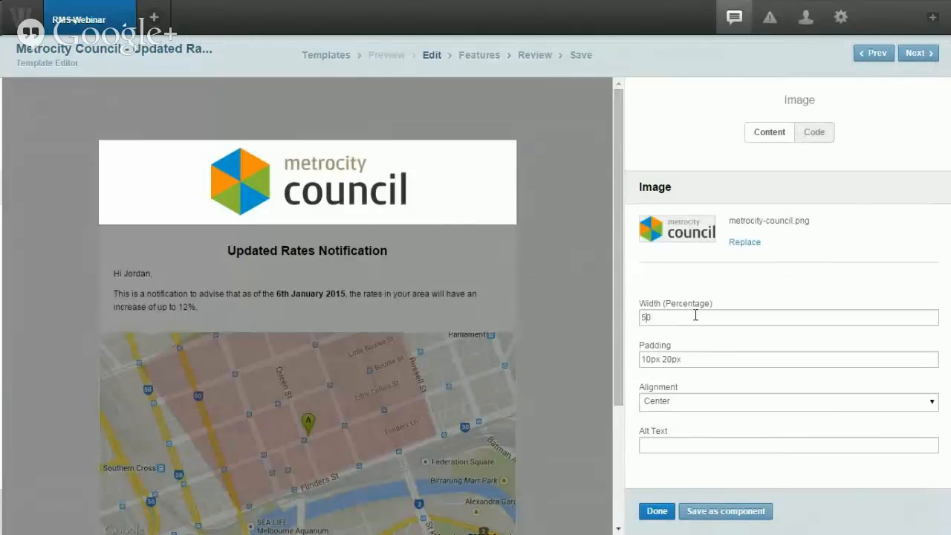
Step: Try logo widths of 70 and 30 percent, then settle on 50 percent
key("BackSpace")
type("7")
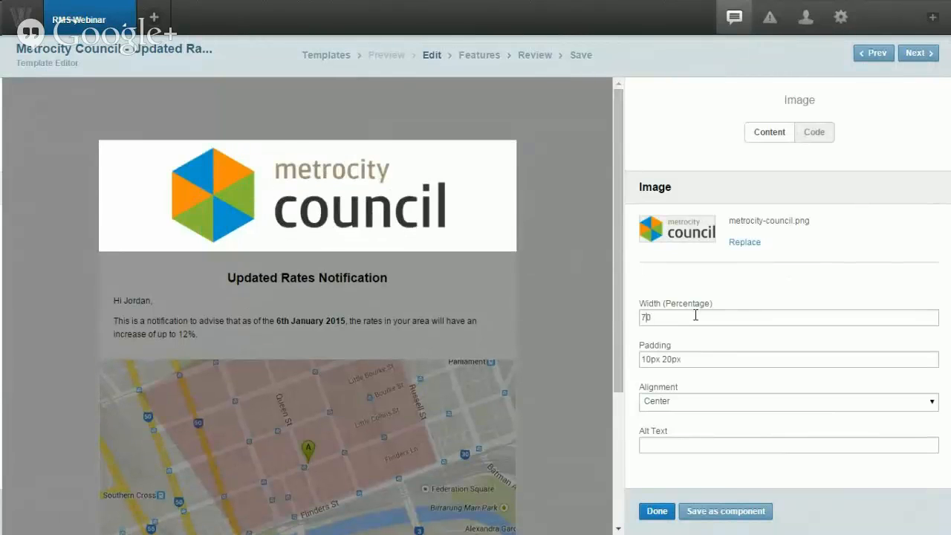
key("BackSpace")
type("3")
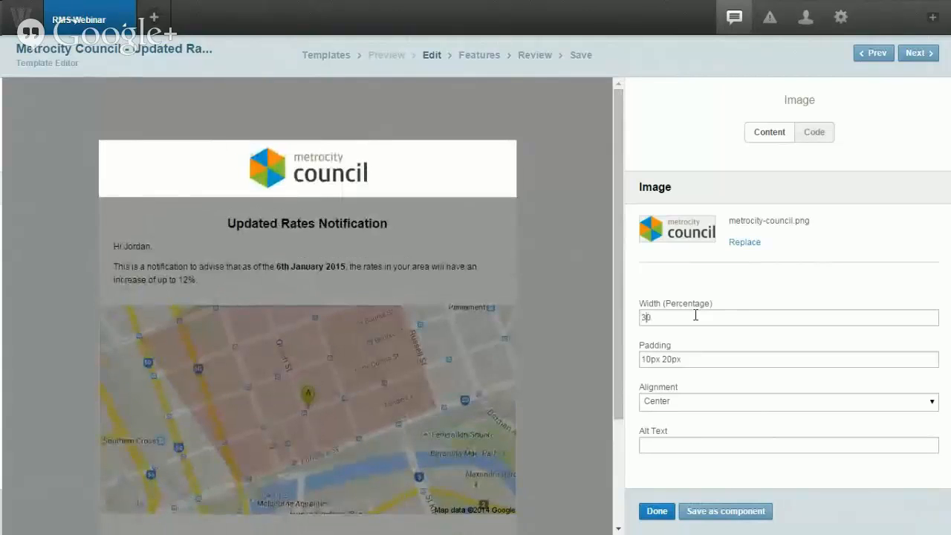
key("BackSpace")
type("5")
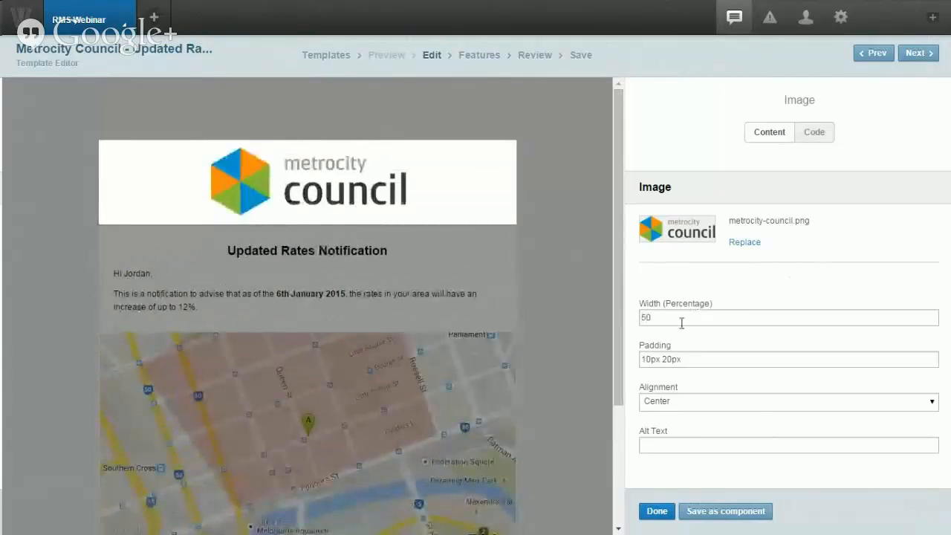
left_click(557, 279)
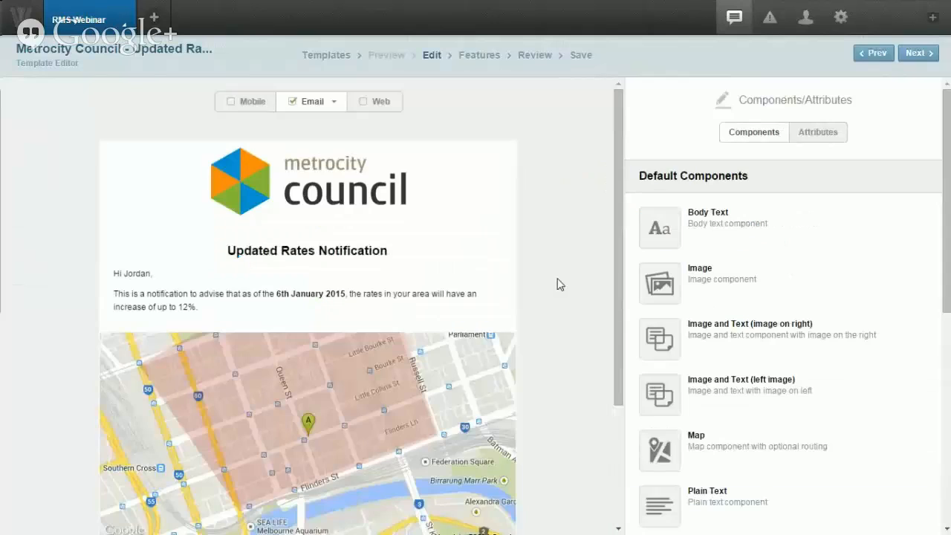
mouse_move(484, 282)
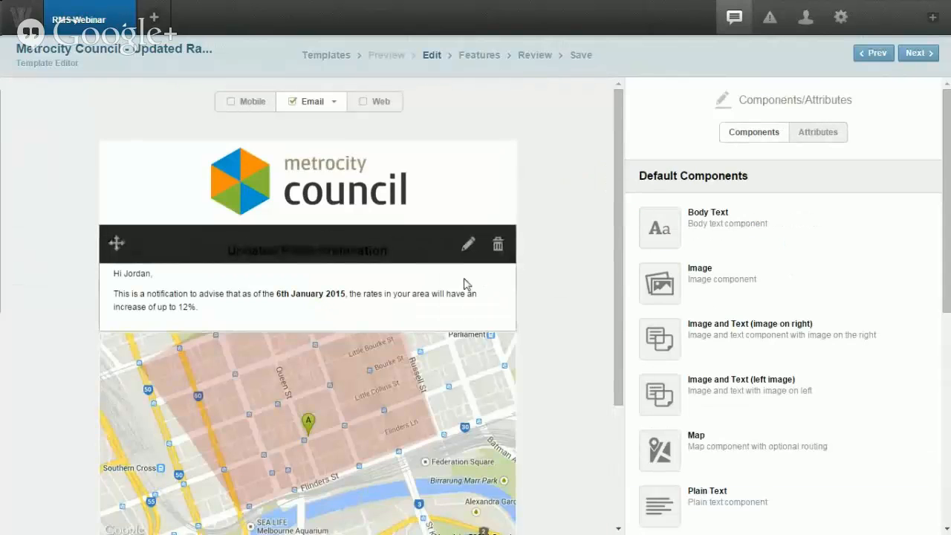
Step: Edit the notice text, changing the date 6th to 1st and the rate increase from 12% to 4%
left_click(465, 284)
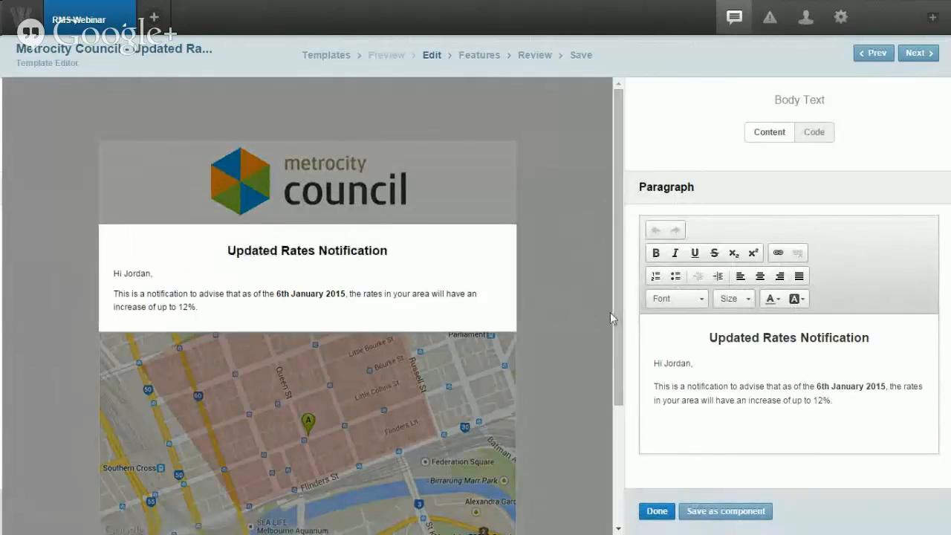
left_click_drag(618, 313, 548, 313)
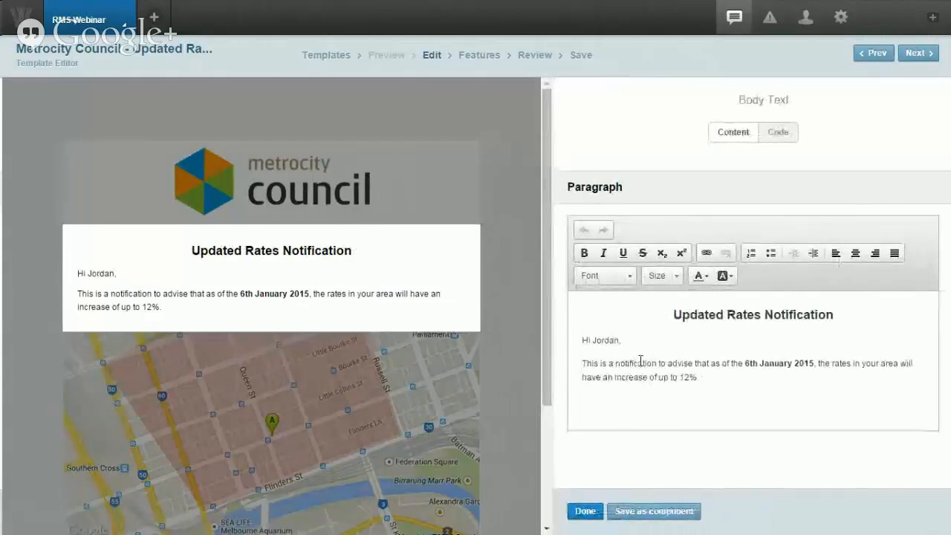
left_click(751, 363)
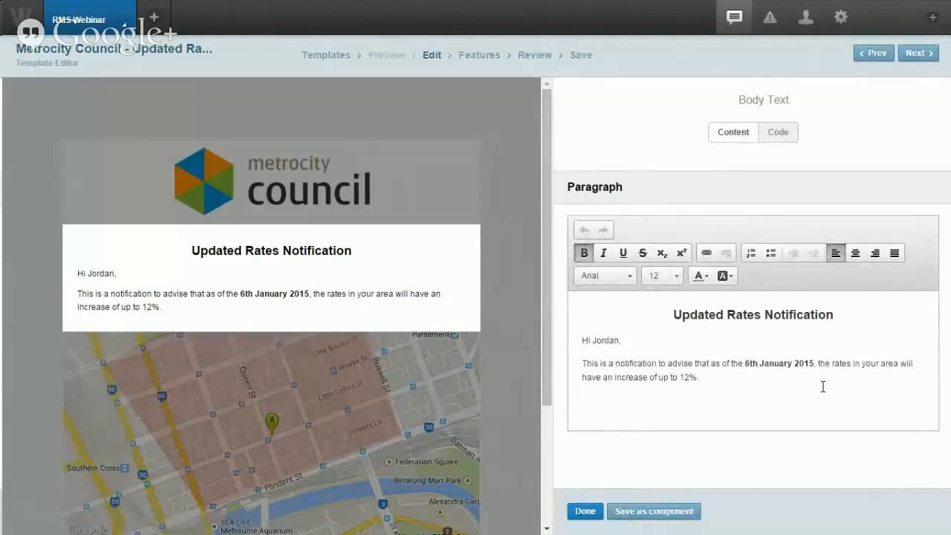
type("1st")
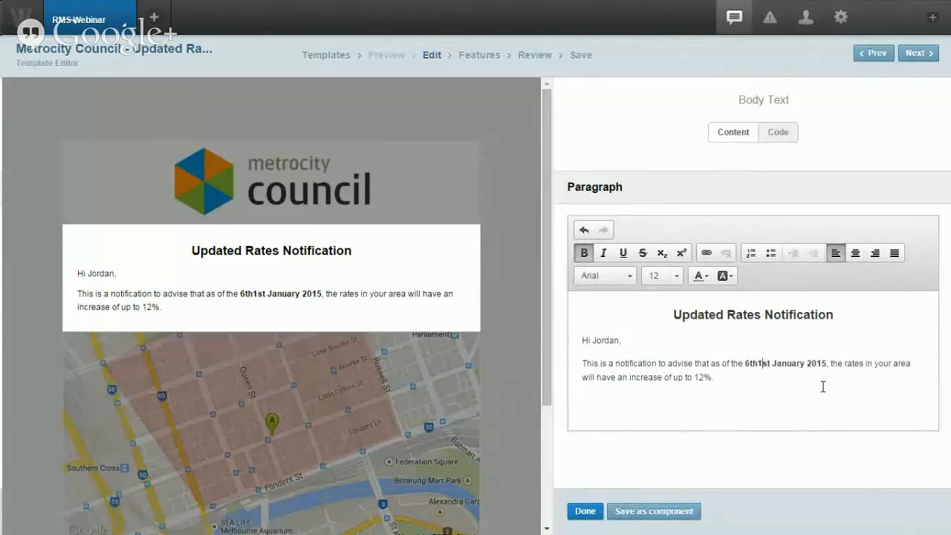
key("BackSpace")
key("BackSpace")
key("BackSpace")
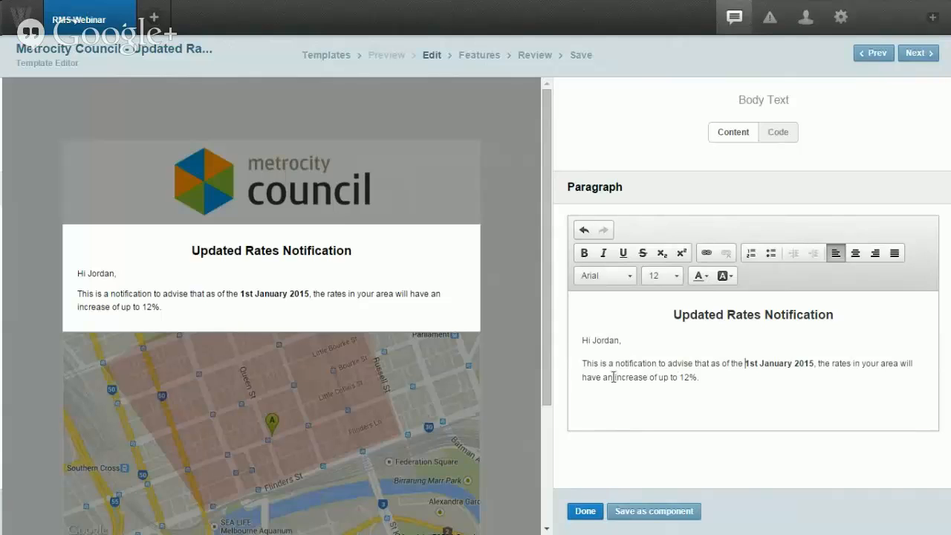
key("BackSpace")
key("BackSpace")
type("4")
left_click(584, 511)
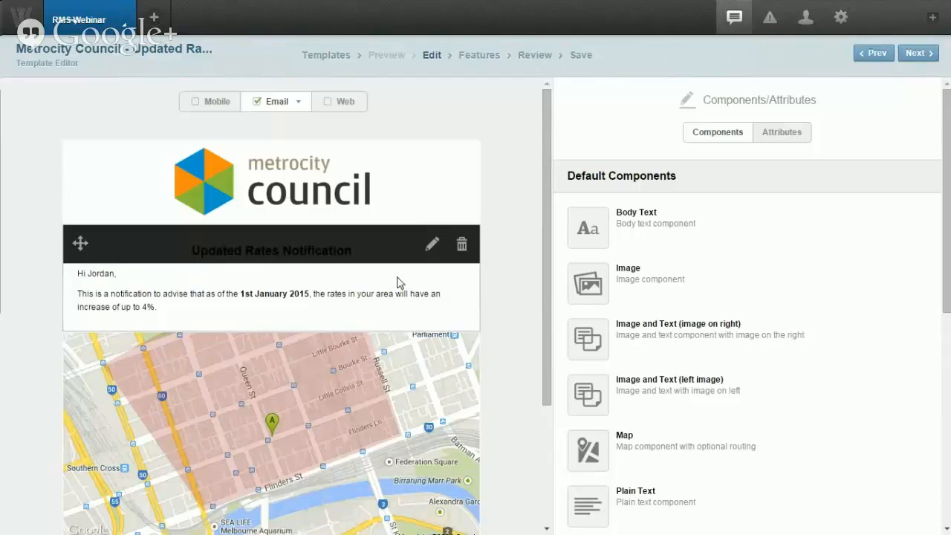
Step: Drag a second Map component into place above the existing rates map
scroll(506, 283, "down", 2)
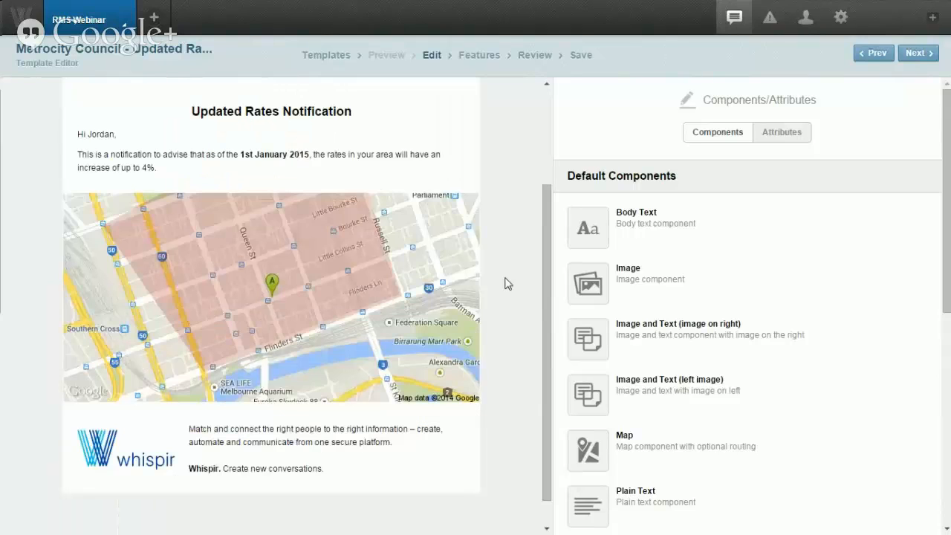
mouse_move(454, 257)
scroll(503, 290, "down", 1)
scroll(503, 290, "up", 2)
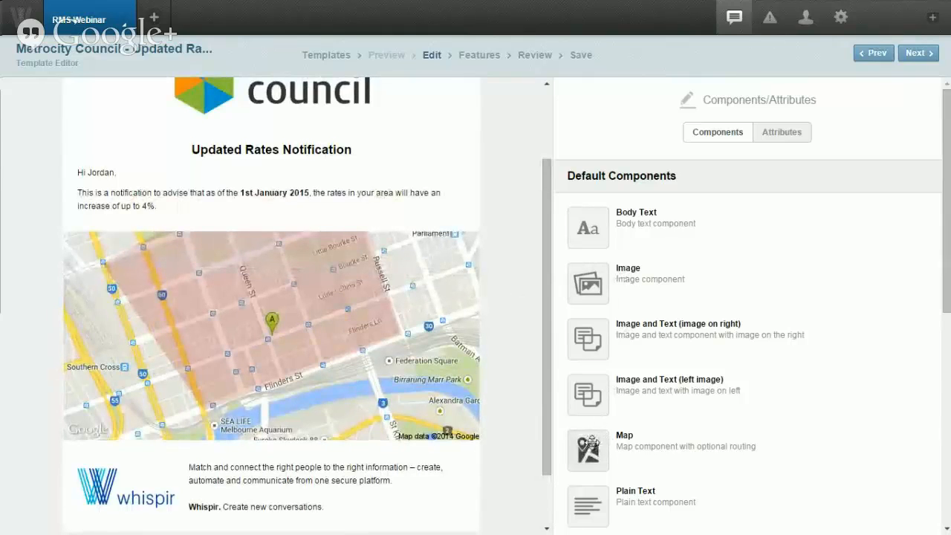
left_click_drag(592, 443, 439, 257)
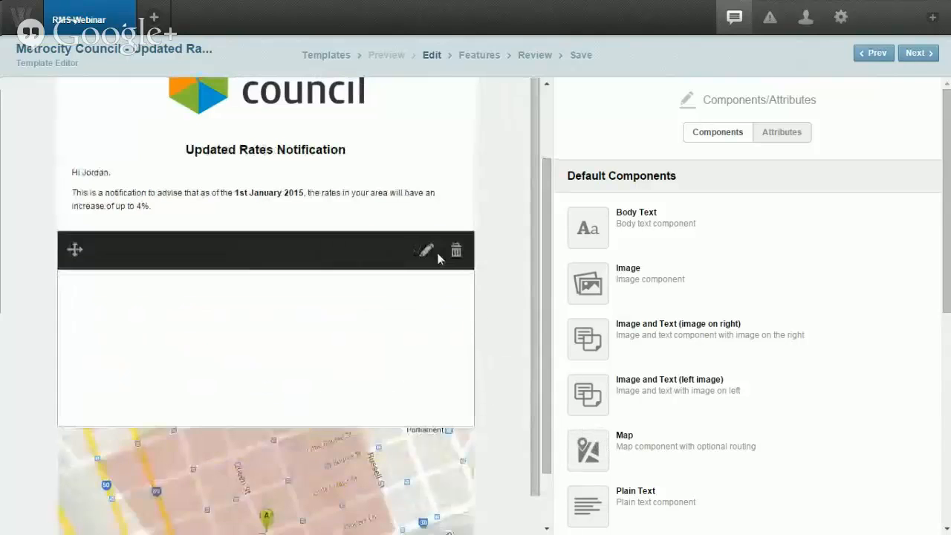
Step: Delete the newly added top map and open the remaining rates map's settings
mouse_move(421, 297)
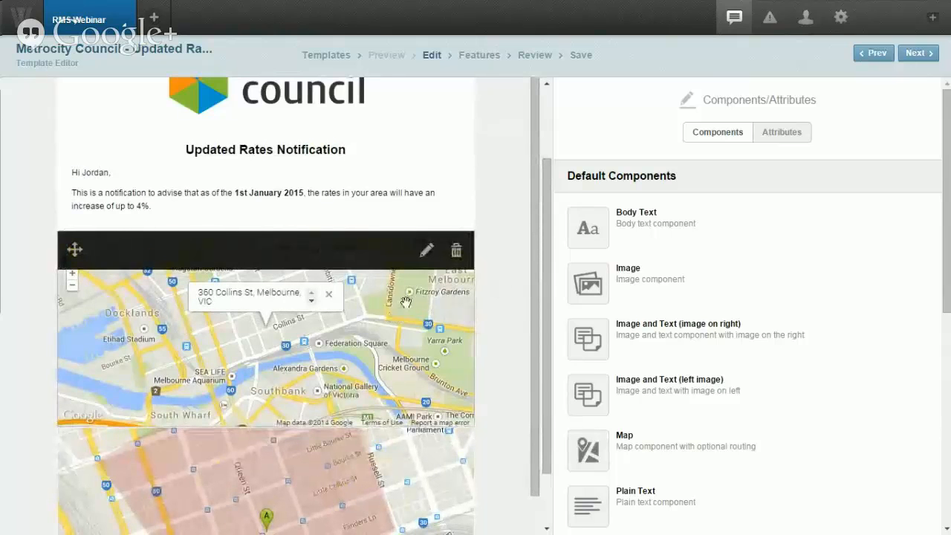
scroll(413, 341, "down", 2)
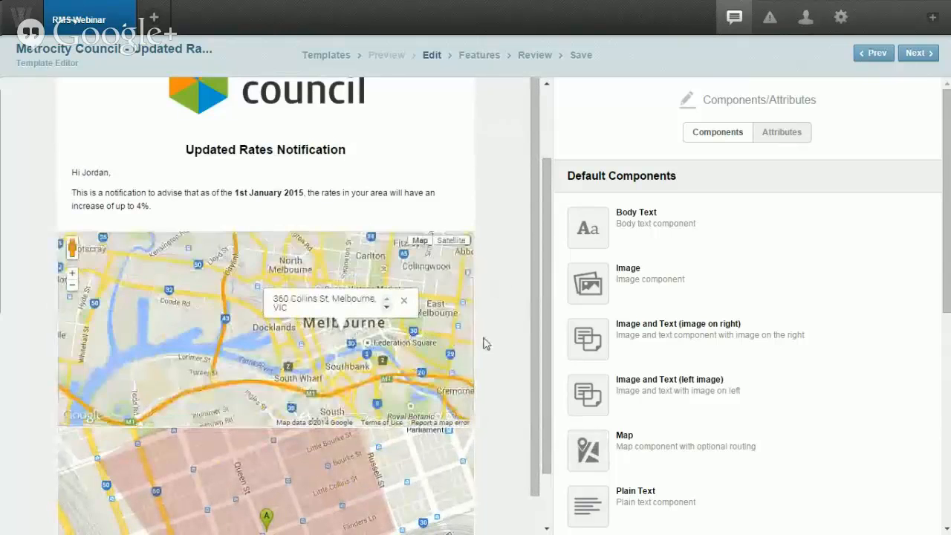
scroll(483, 339, "down", 1)
mouse_move(407, 390)
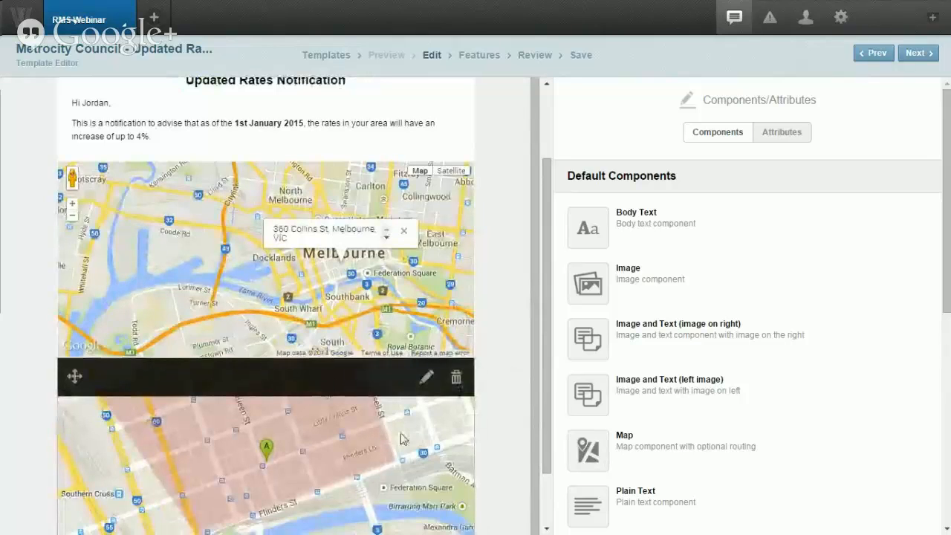
scroll(399, 435, "down", 1)
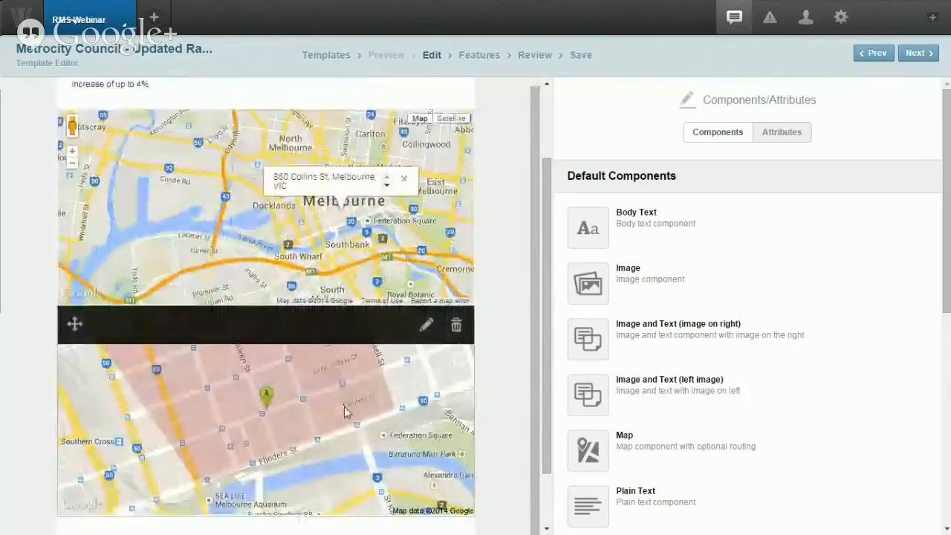
mouse_move(421, 242)
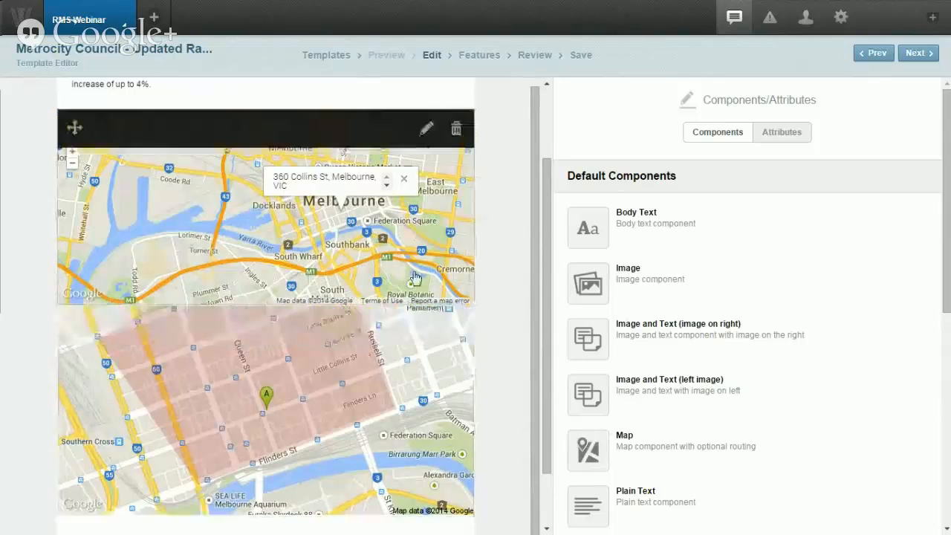
left_click(455, 134)
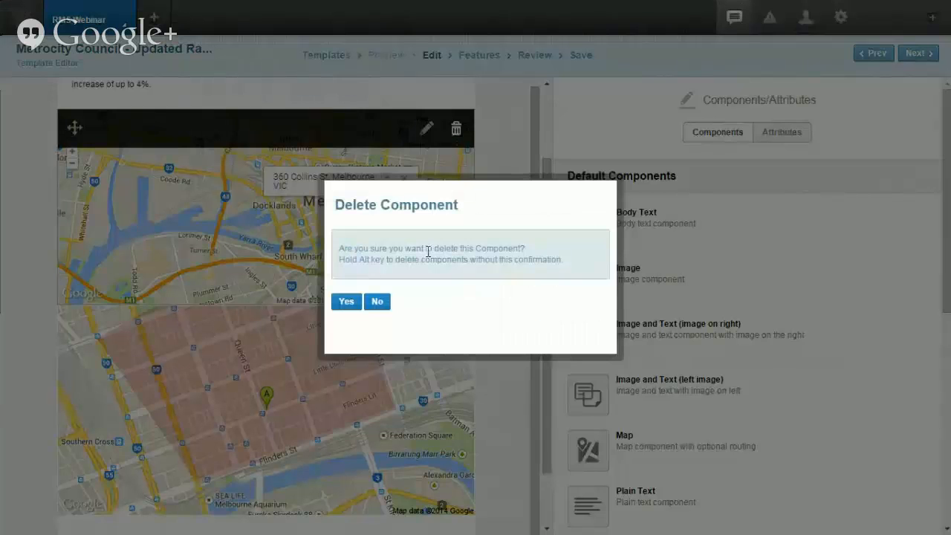
left_click(352, 302)
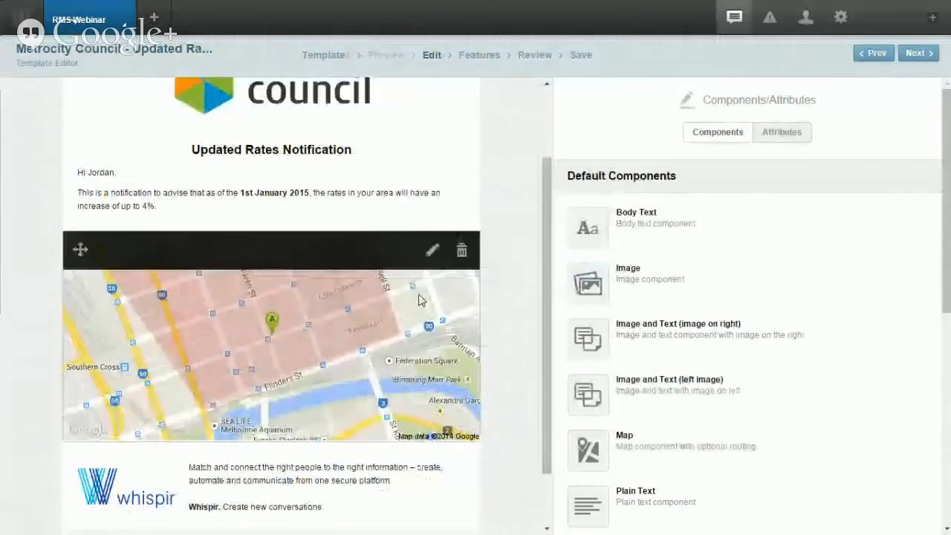
left_click(431, 249)
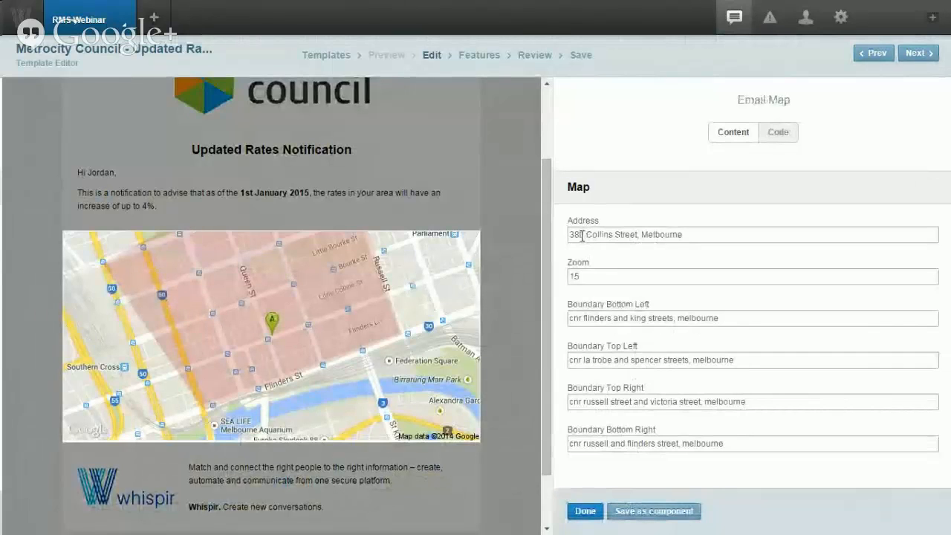
Step: Change the map address's street number to 60 and raise the zoom level to 14
key("BackSpace")
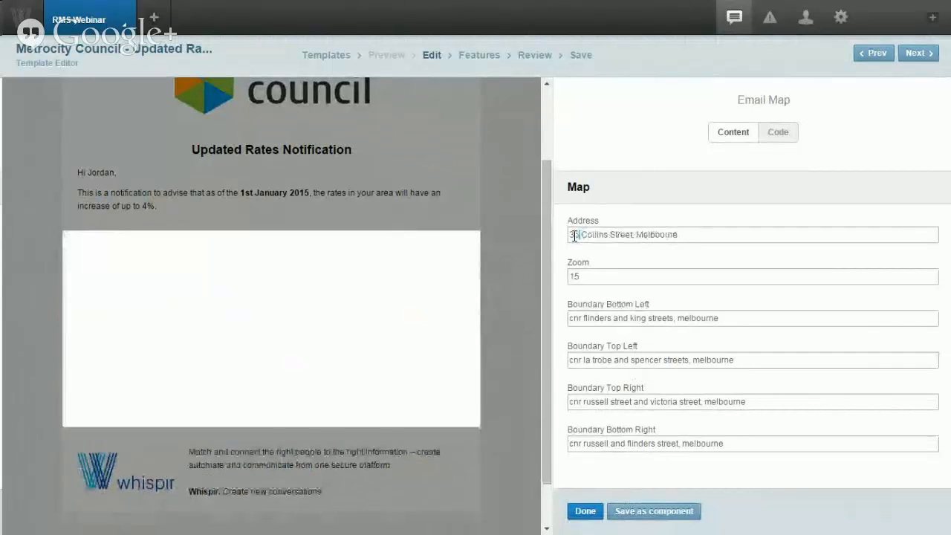
type("60")
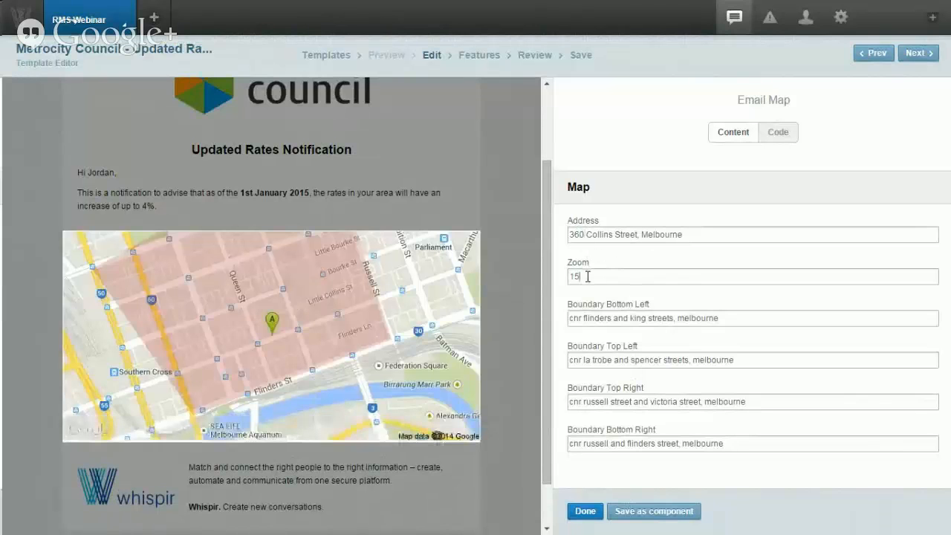
left_click(587, 276)
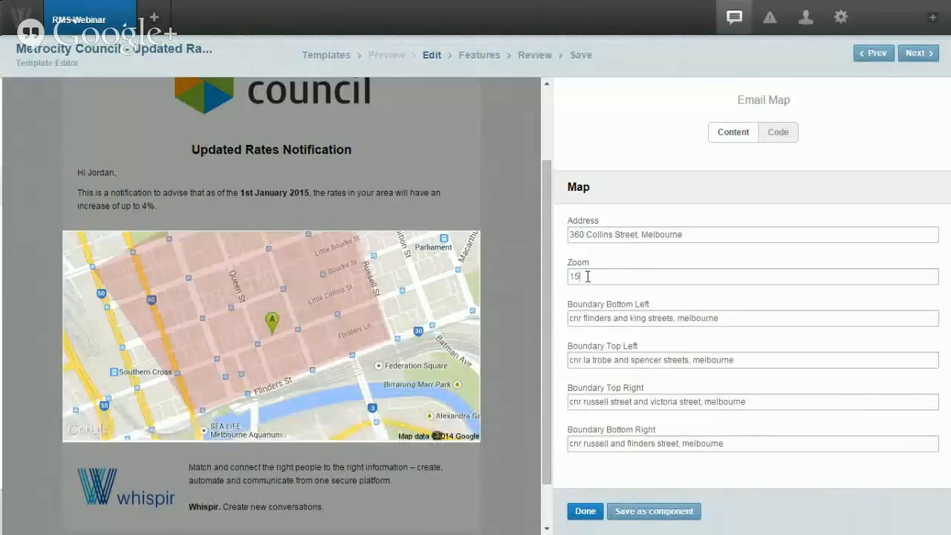
key("BackSpace")
type("2")
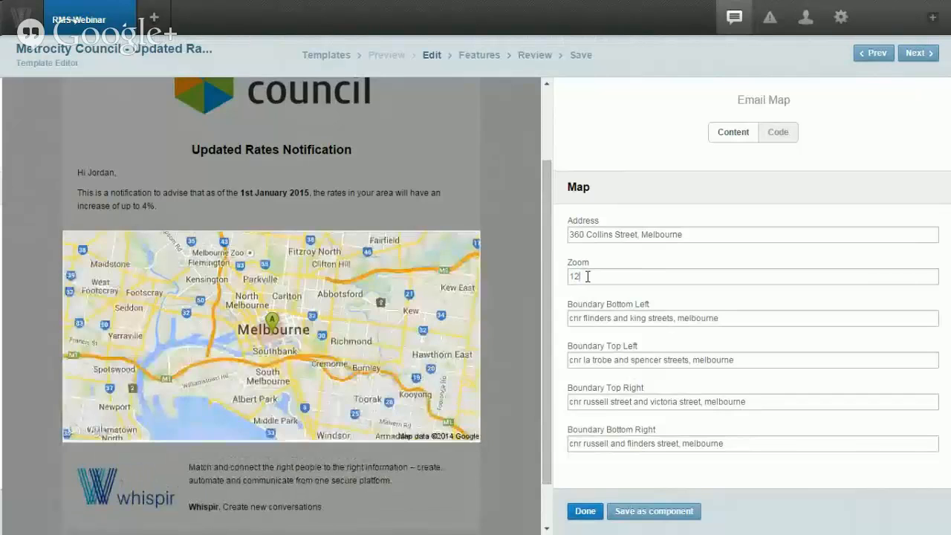
key("BackSpace")
type("3")
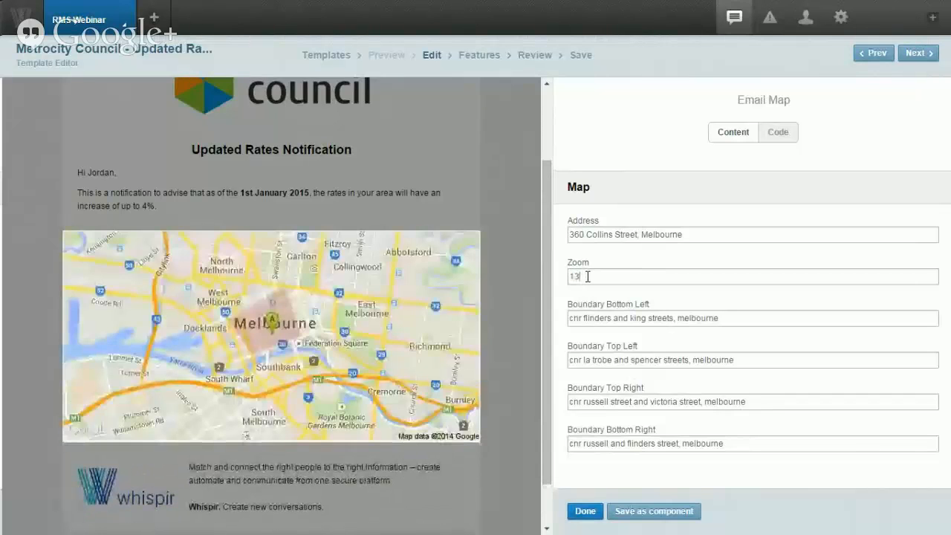
key("BackSpace")
type("4")
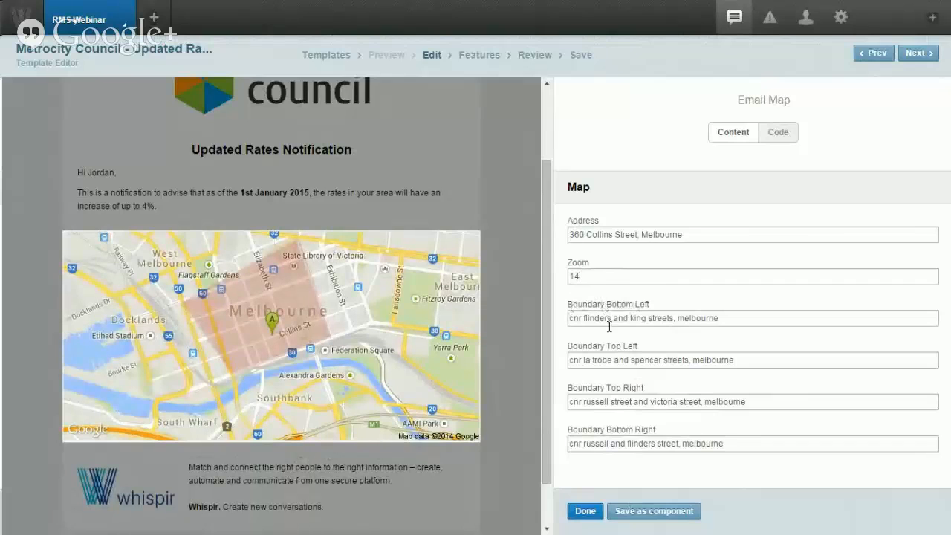
Step: Set the bottom-right boundary street to Russell and the bottom-left to Spencer, then close settings
mouse_move(371, 327)
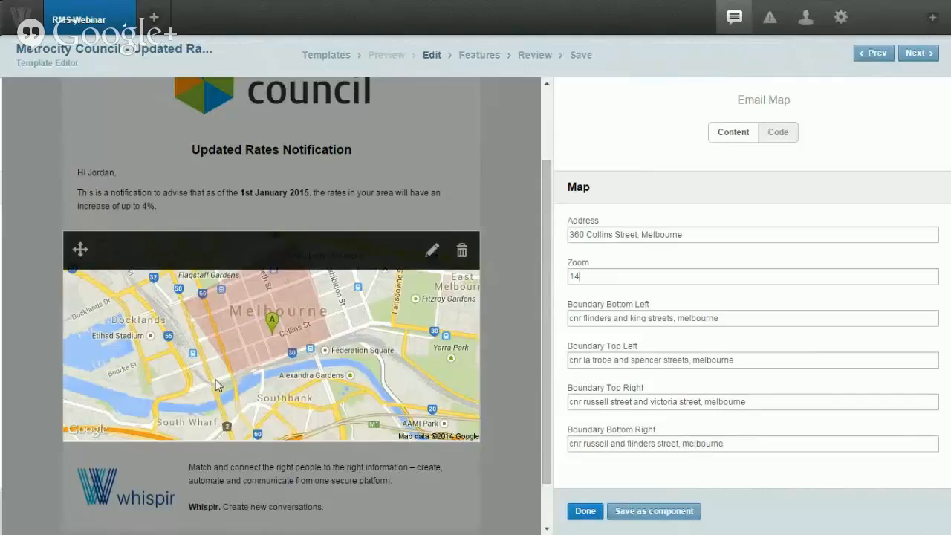
double_click(589, 443)
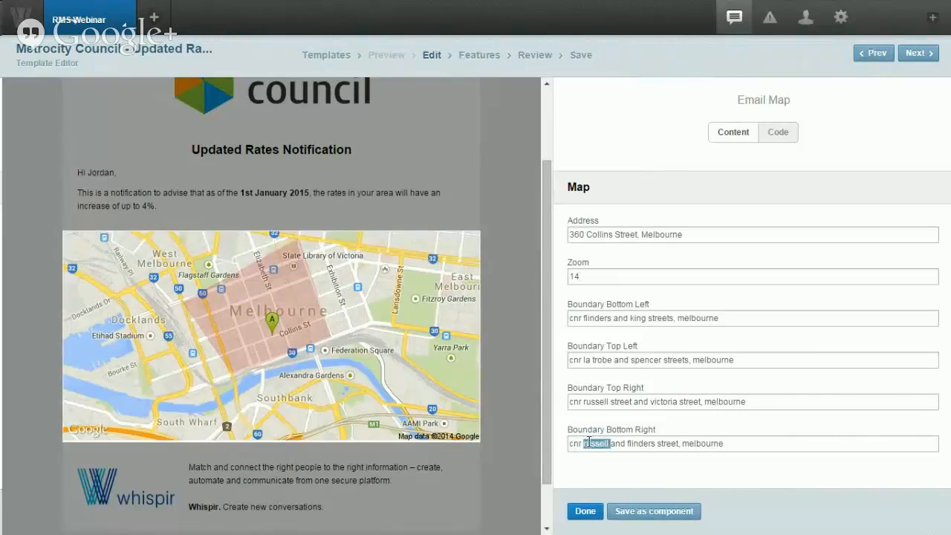
type("spencer")
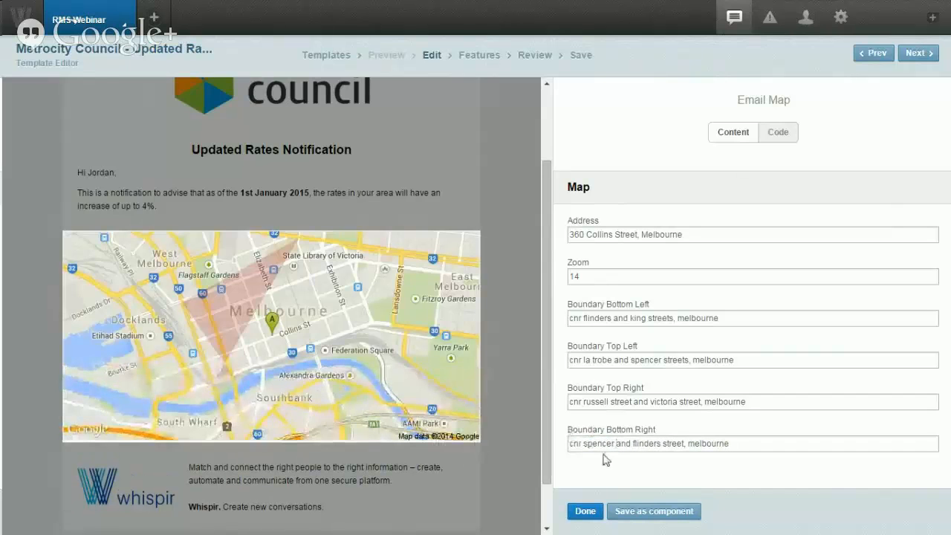
double_click(602, 444)
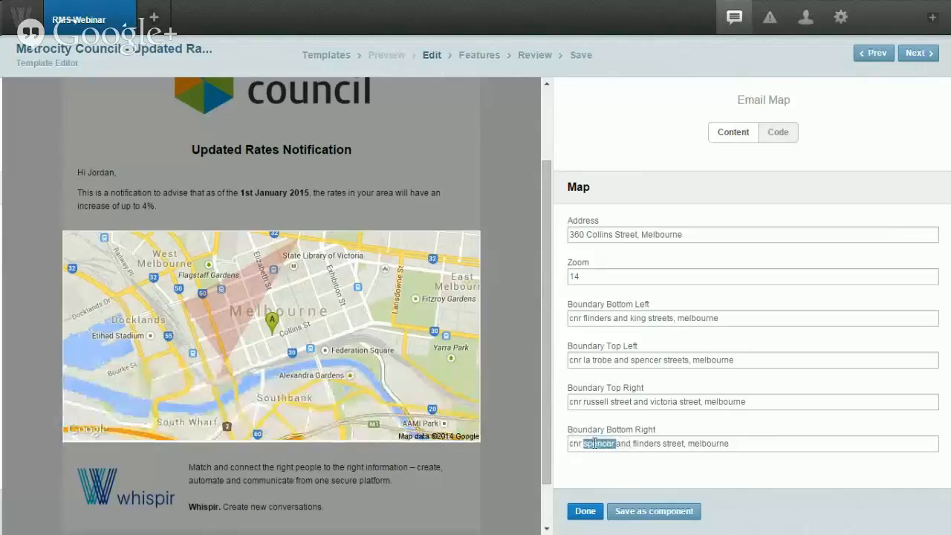
type("russel")
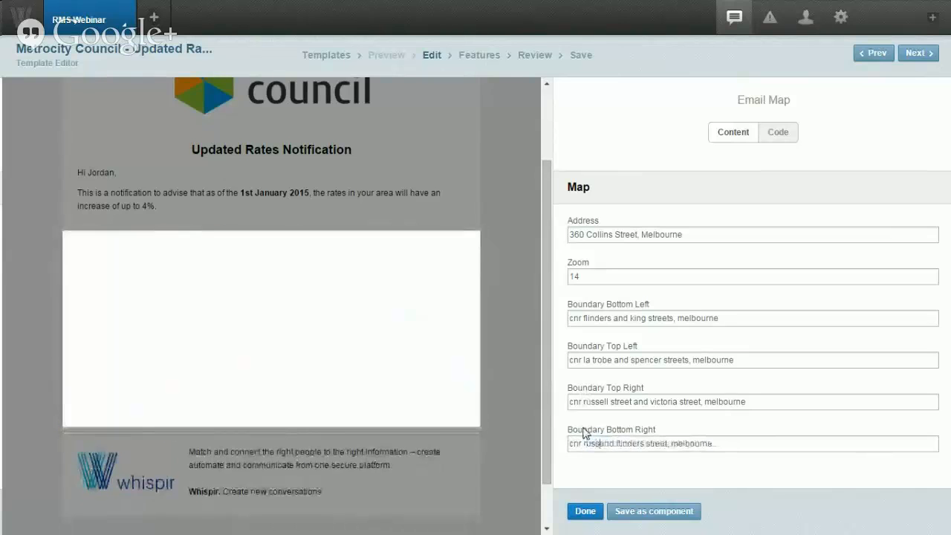
type("l")
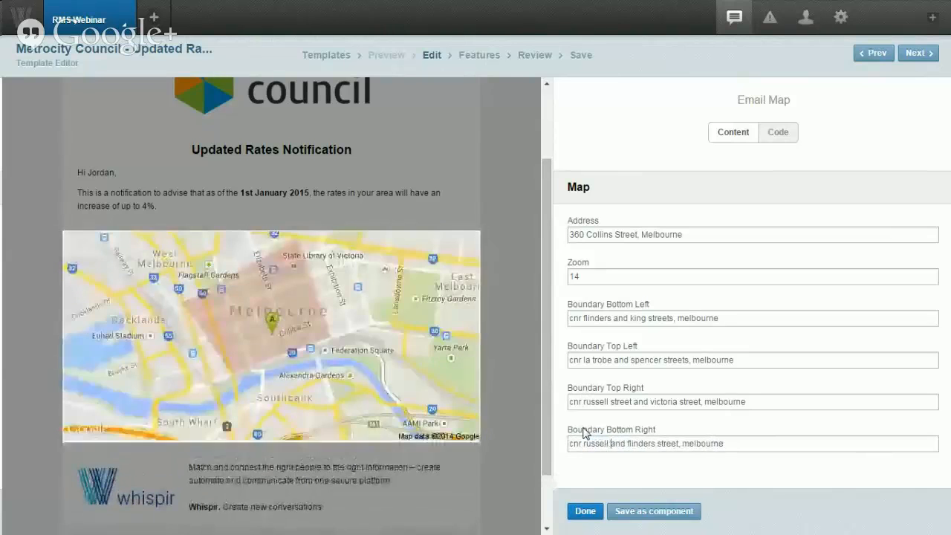
double_click(638, 318)
type("spencer")
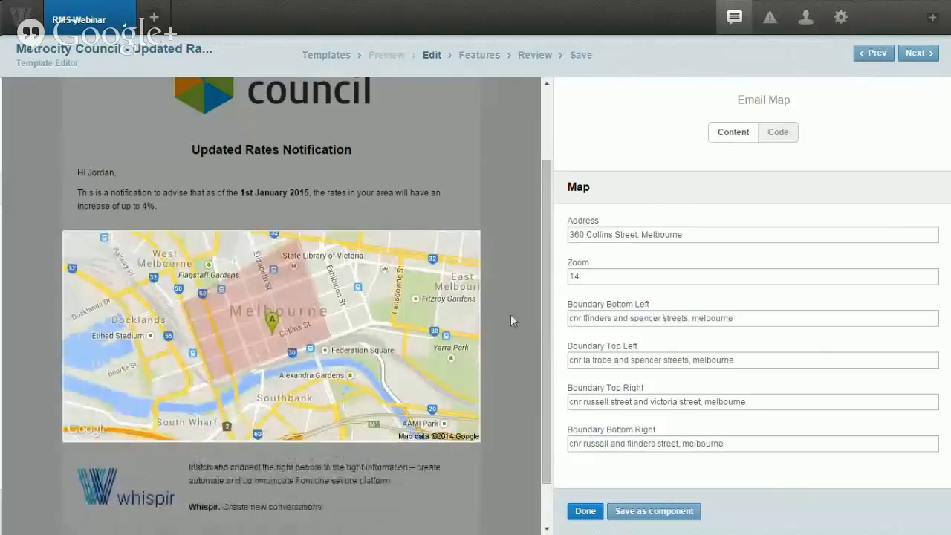
left_click(510, 316)
scroll(429, 442, "down", 1)
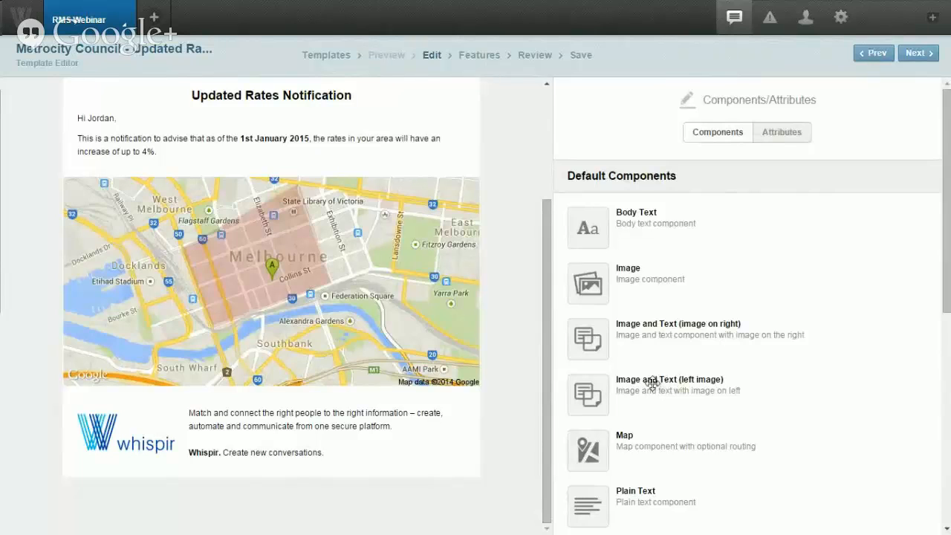
Step: Add an Image and Text (left image) block below the map, then delete it again
left_click_drag(661, 384, 434, 400)
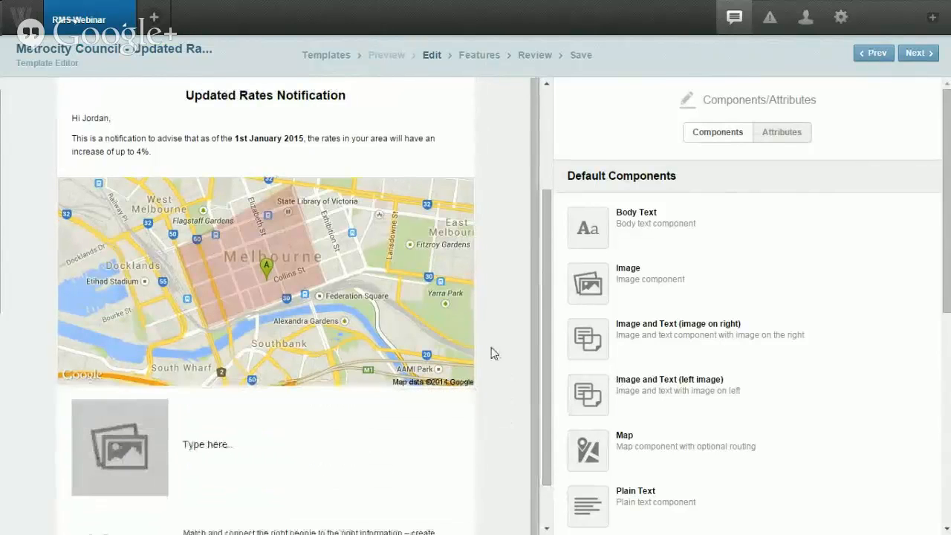
scroll(492, 356, "down", 1)
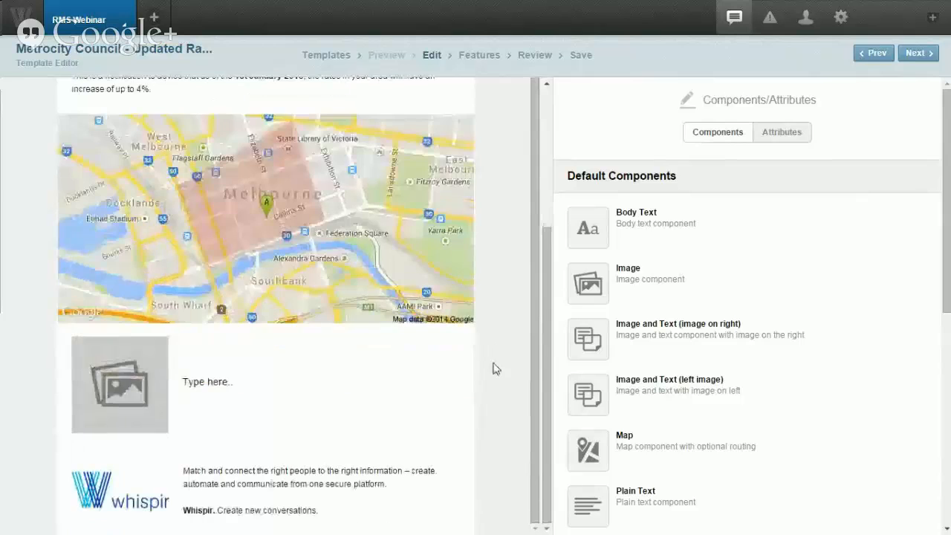
left_click(283, 403)
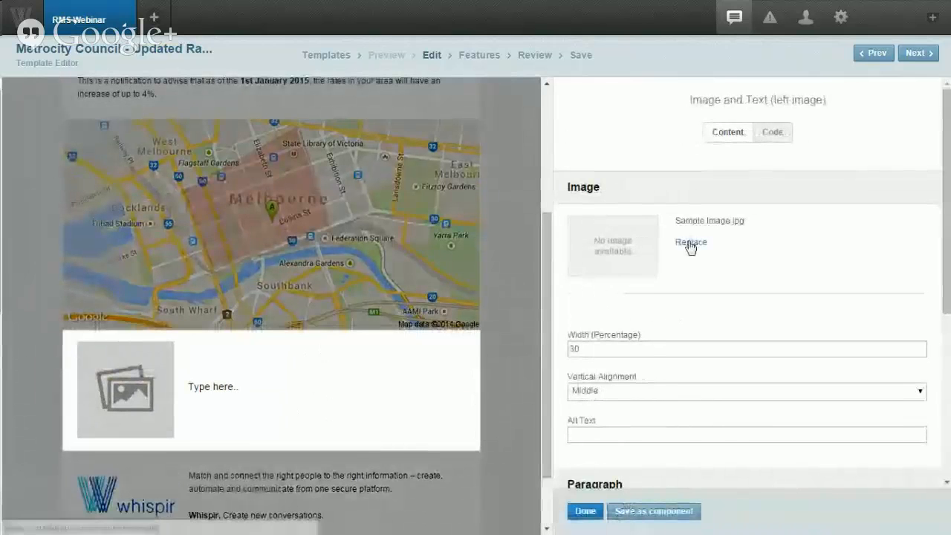
scroll(680, 329, "down", 3)
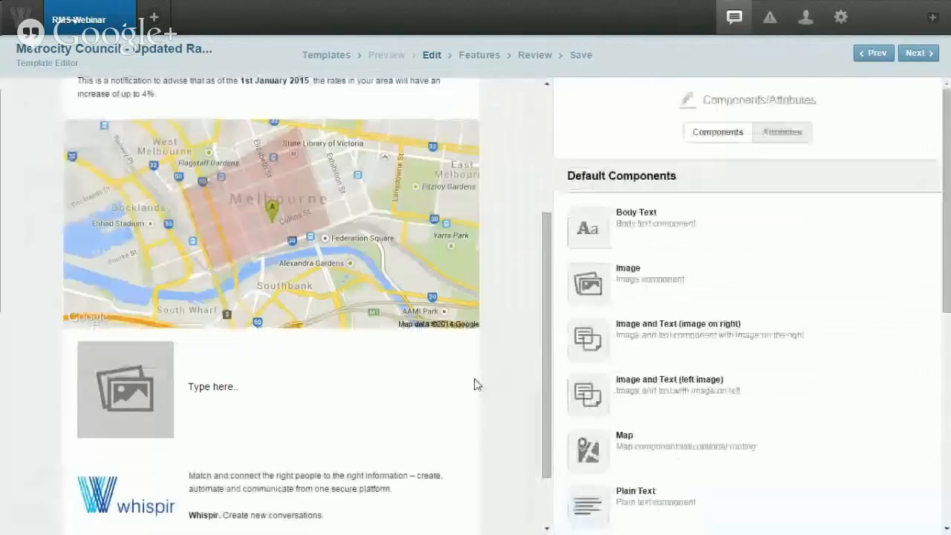
left_click(456, 353)
left_click(356, 303)
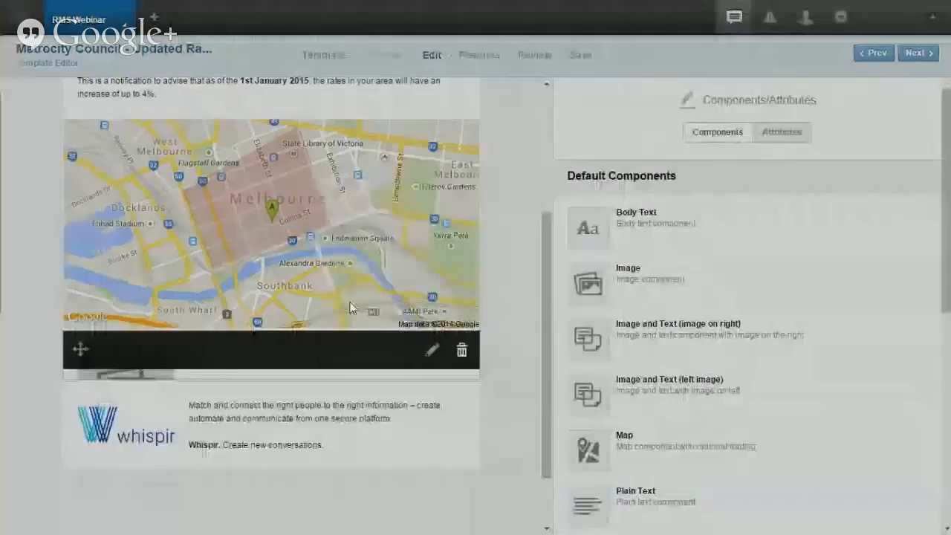
Step: Open the Whispir footer block's settings, finish with Done, and return to the top of the email
left_click(363, 367)
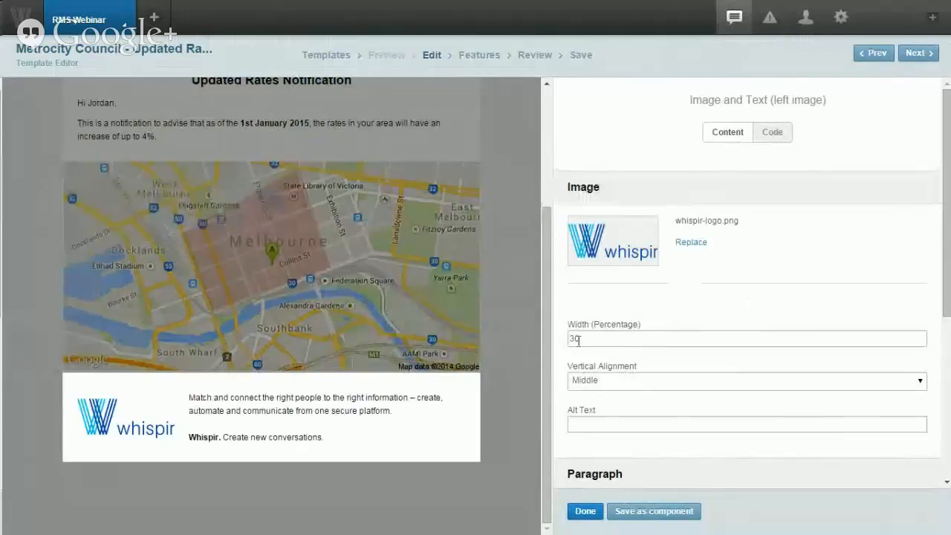
scroll(559, 349, "down", 1)
scroll(558, 349, "down", 3)
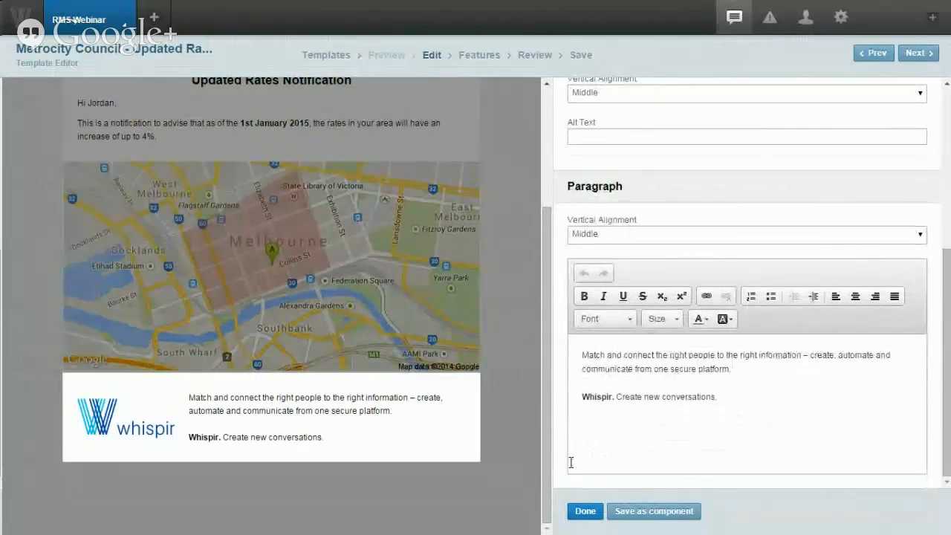
left_click(584, 511)
scroll(500, 401, "up", 3)
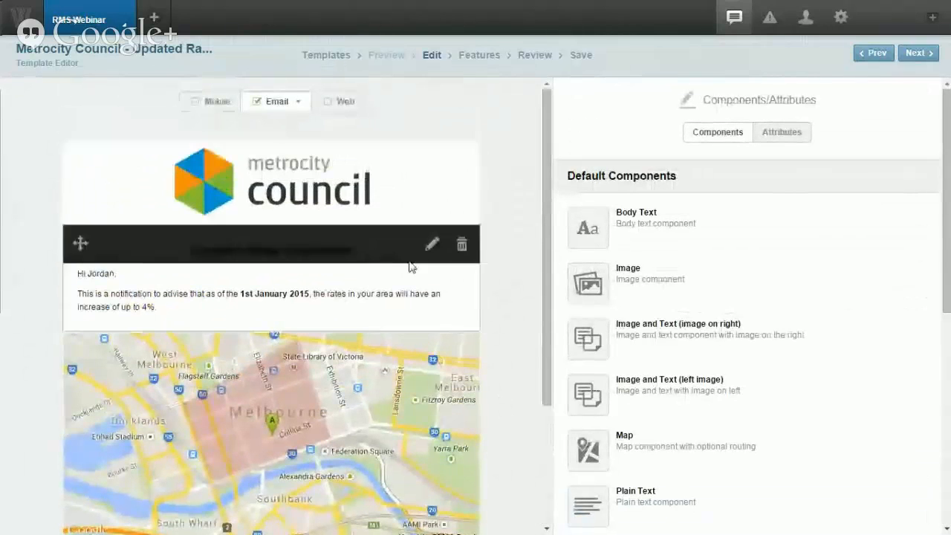
mouse_move(405, 306)
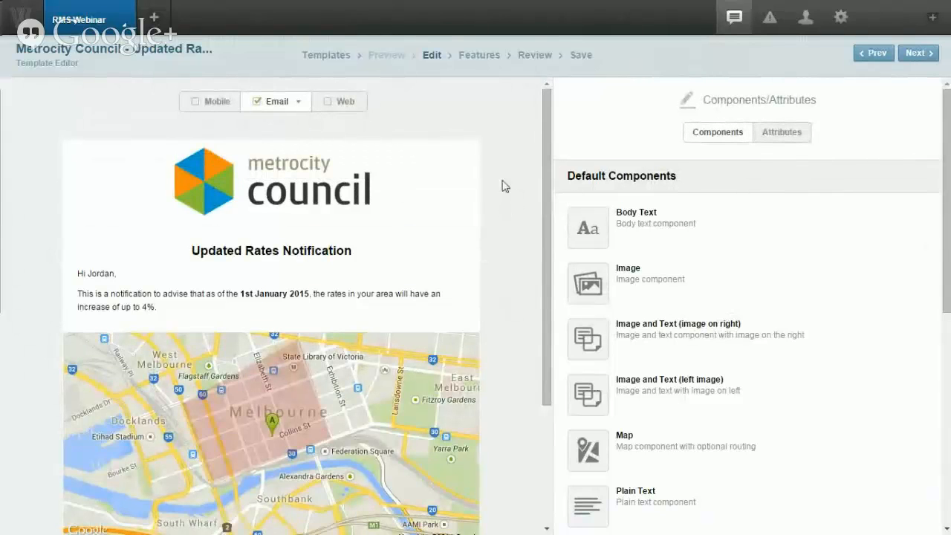
Step: On the Features page, turn the mobile message alert on and then back off
left_click(478, 59)
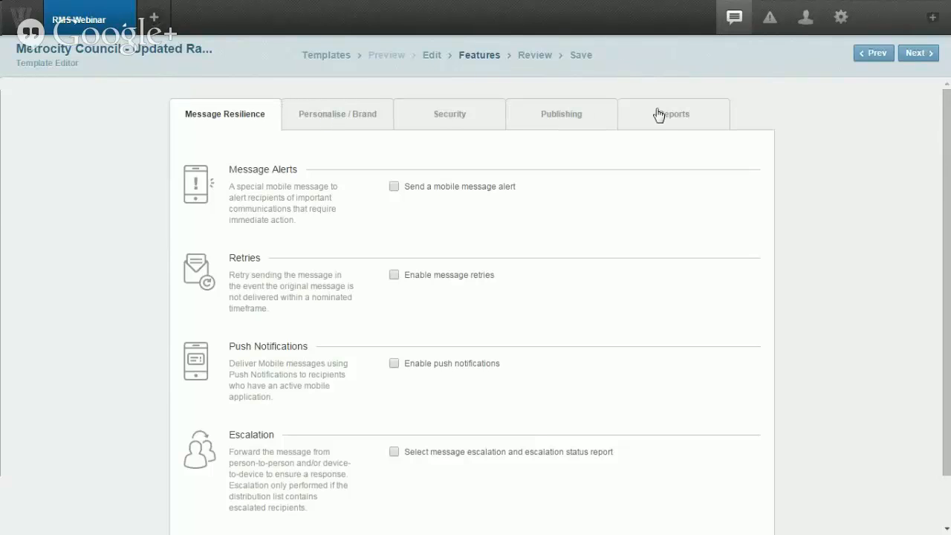
scroll(355, 194, "down", 2)
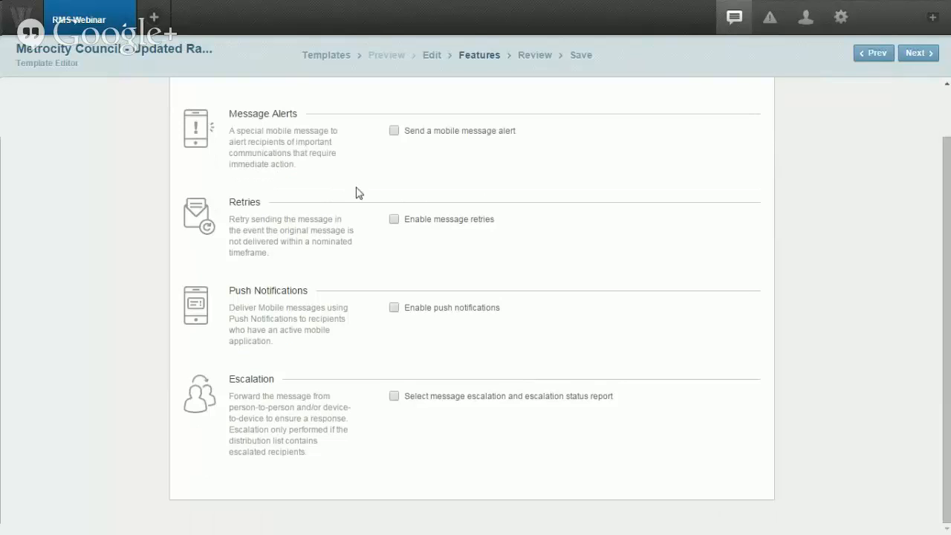
scroll(360, 172, "up", 2)
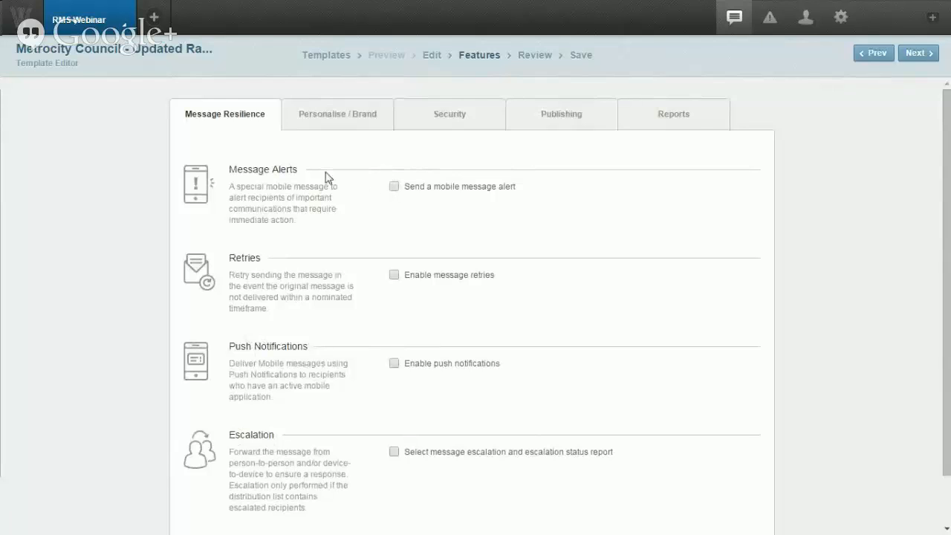
scroll(357, 174, "down", 2)
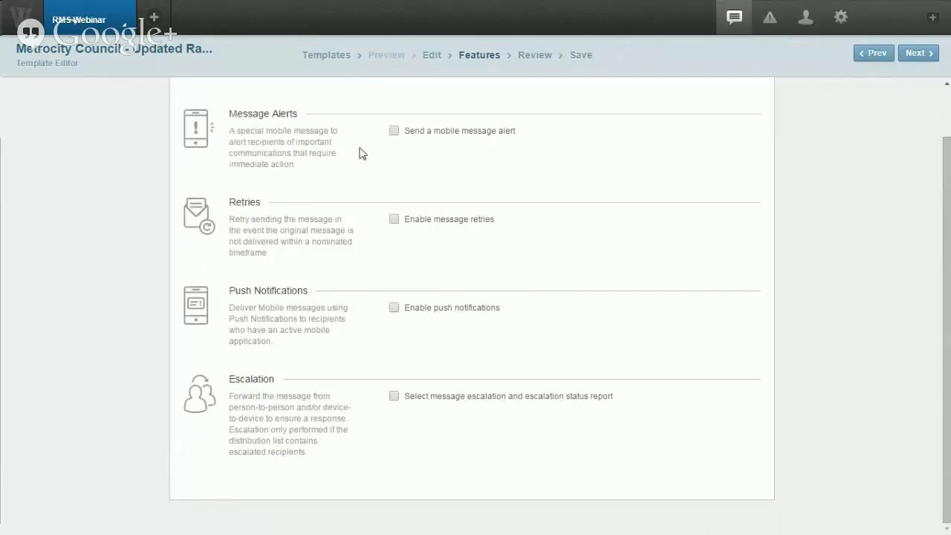
scroll(338, 153, "up", 2)
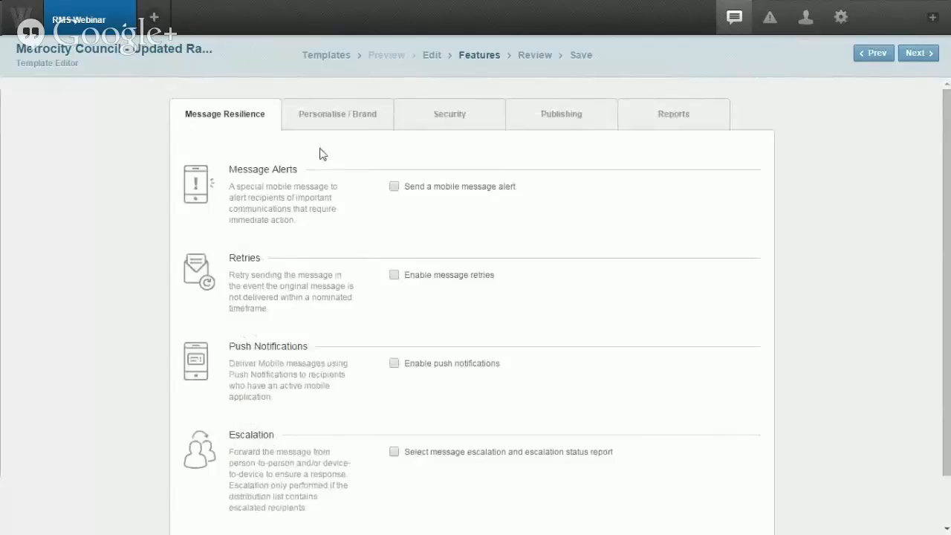
scroll(342, 159, "down", 2)
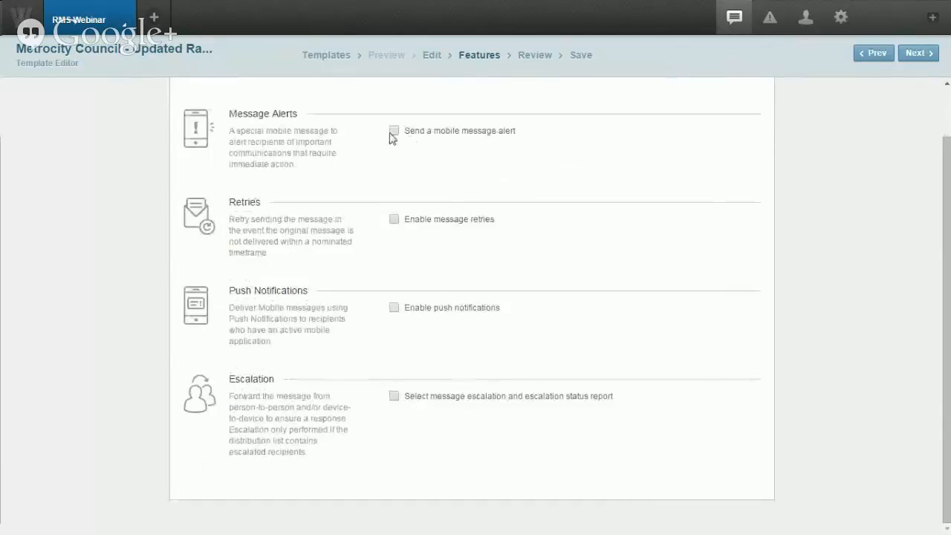
left_click(393, 131)
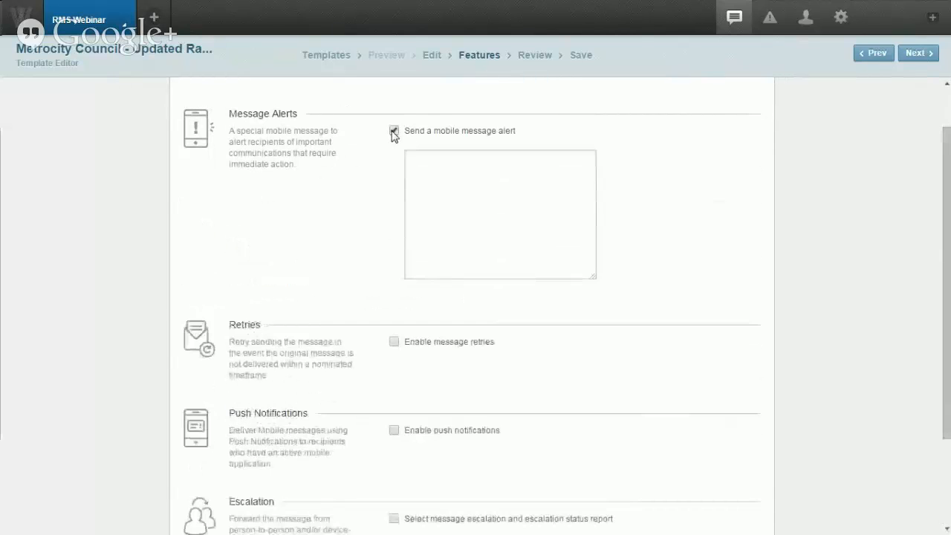
left_click(394, 132)
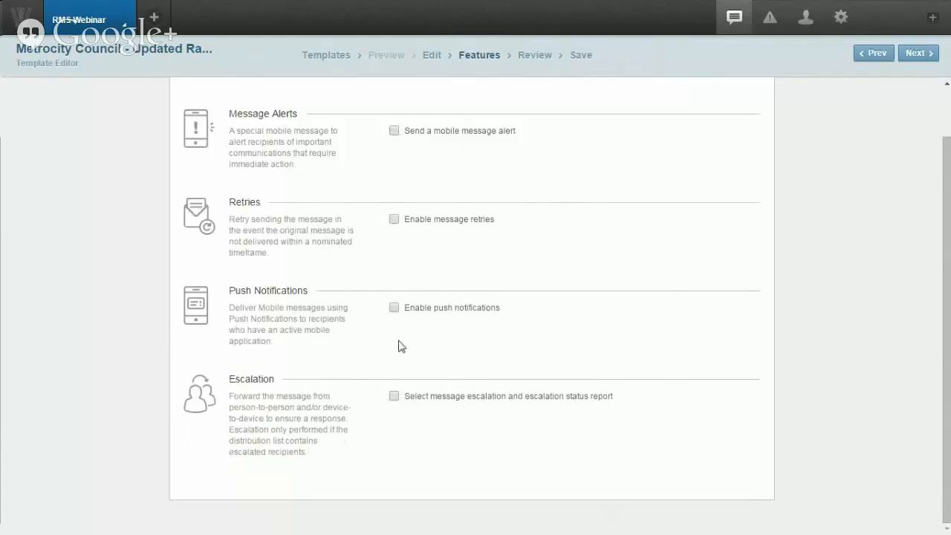
Step: Keep Whispir as message alias, browse Security, Publishing and Reports options, then go to Review
scroll(382, 334, "up", 2)
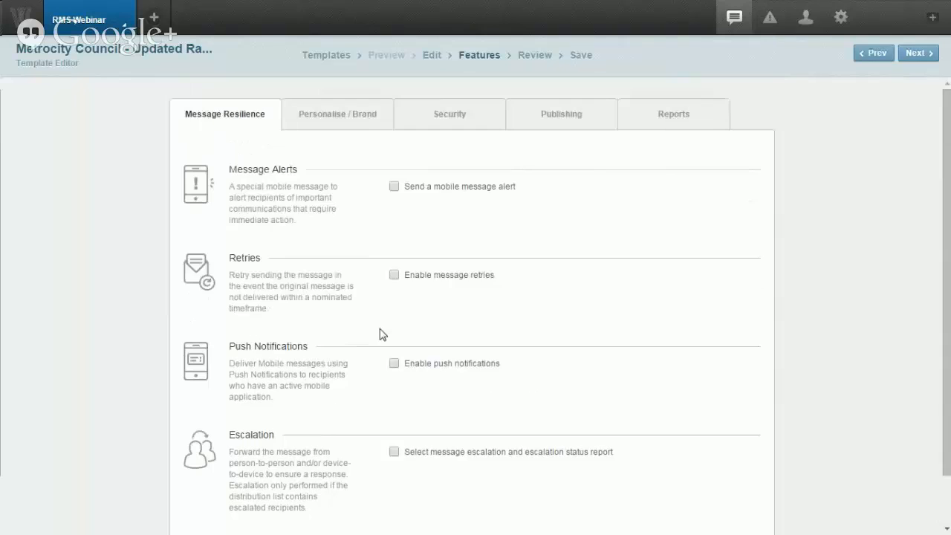
left_click(339, 117)
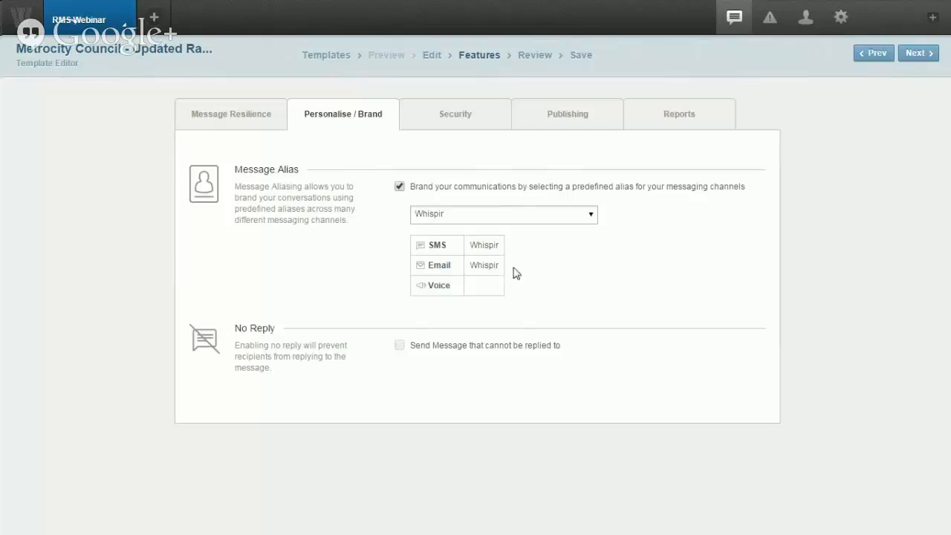
left_click(525, 225)
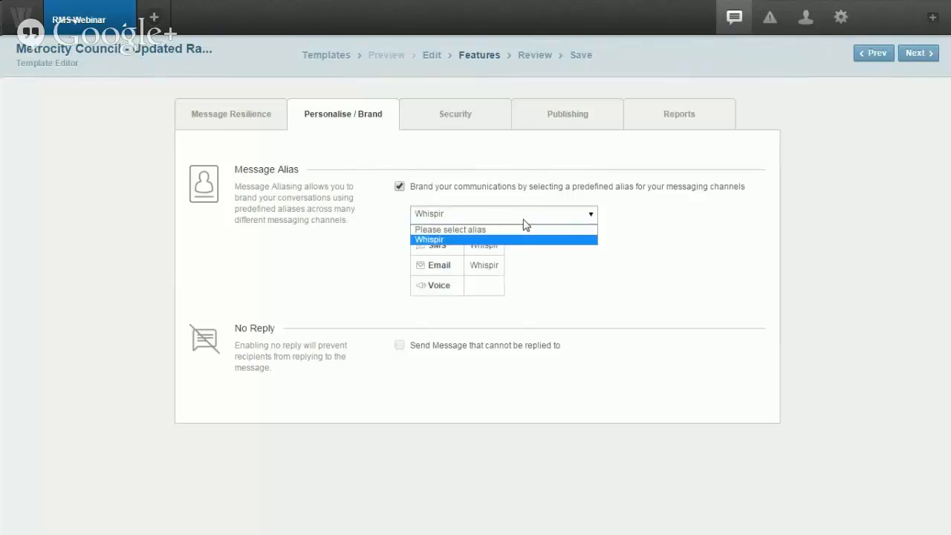
left_click(525, 222)
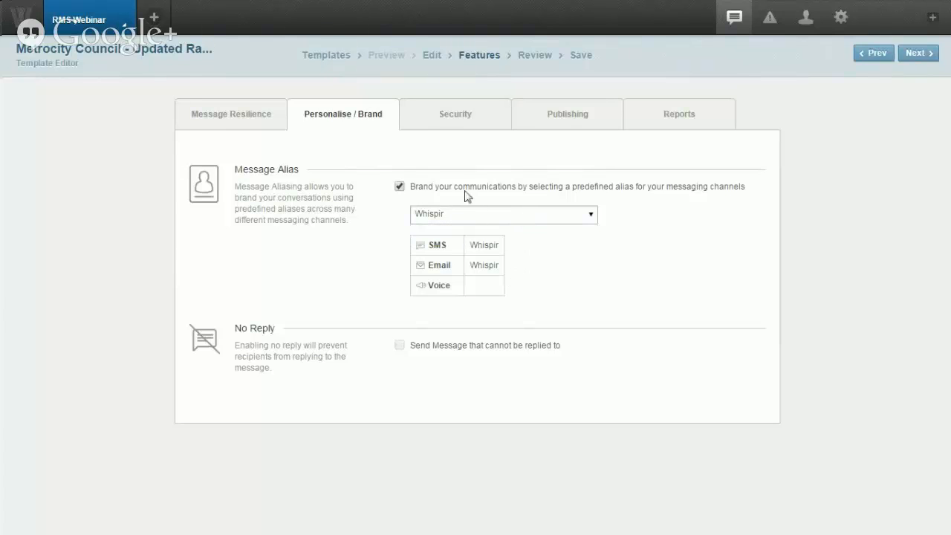
left_click(432, 122)
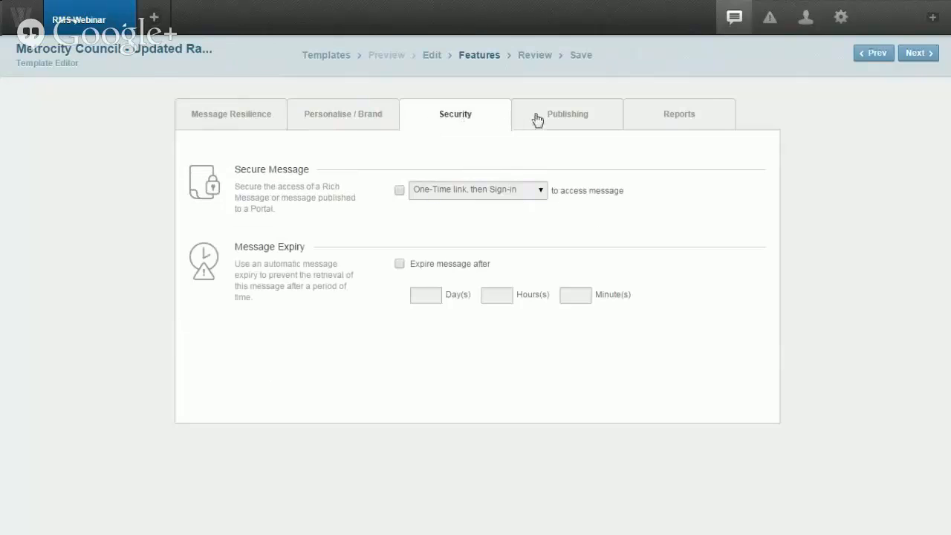
left_click(537, 121)
left_click(645, 119)
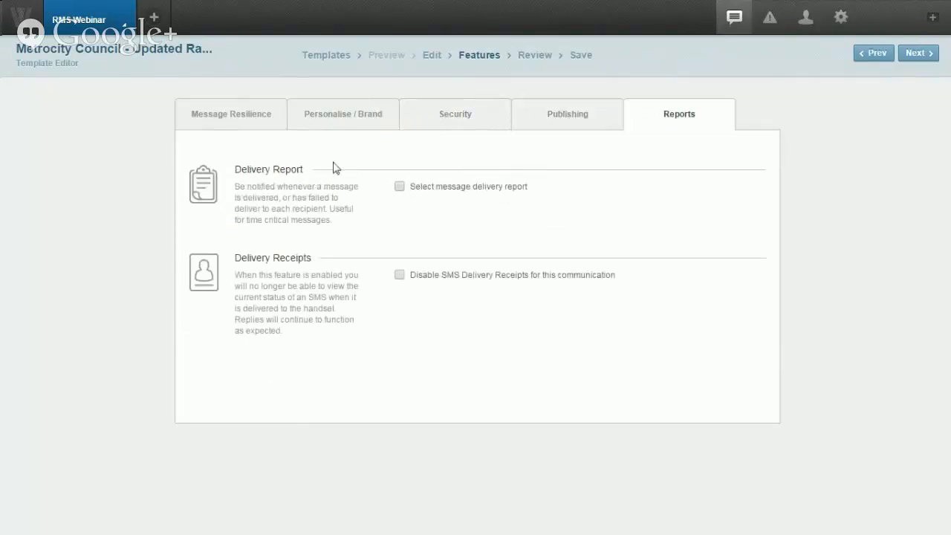
left_click(525, 56)
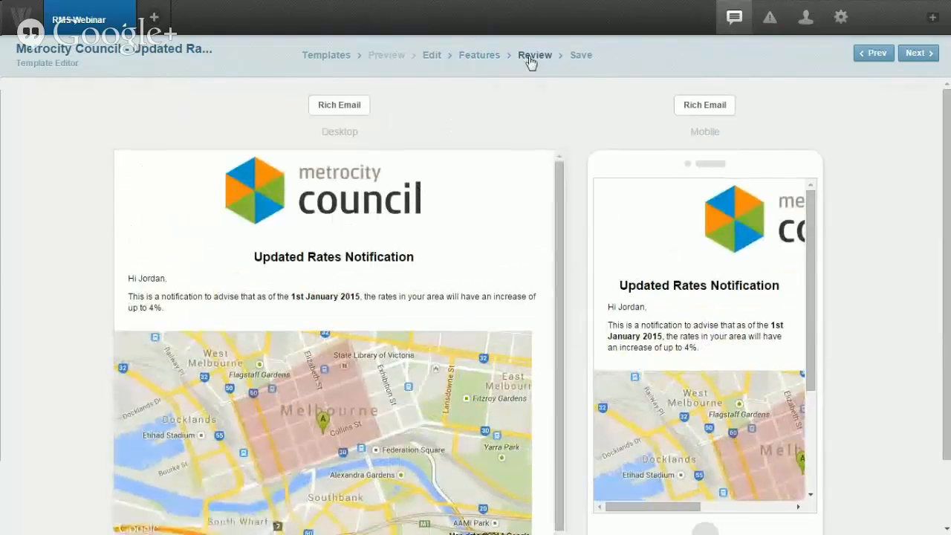
Step: Inspect both previews, rotate the mobile preview to landscape and back, then go to Save
scroll(577, 100, "down", 1)
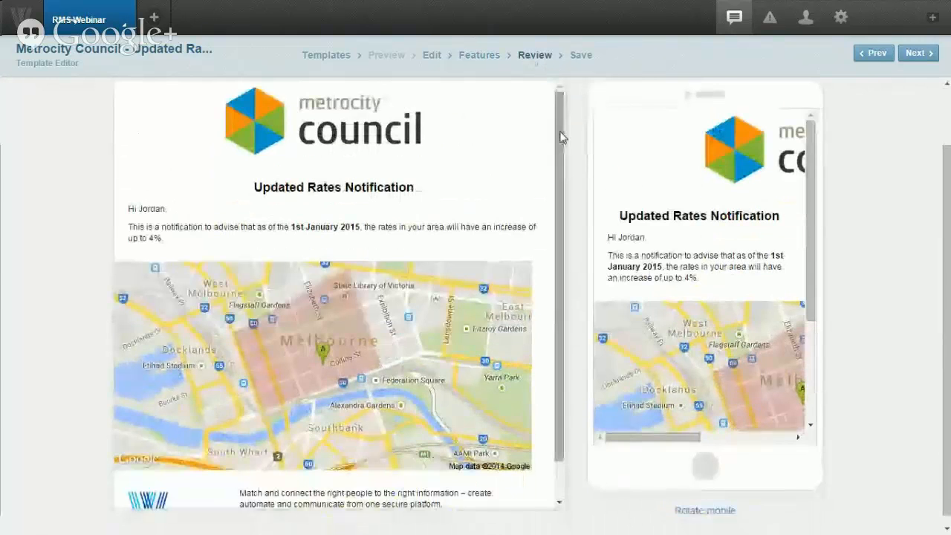
mouse_move(560, 132)
left_mouse_down()
mouse_move(560, 189)
mouse_move(563, 125)
left_mouse_up()
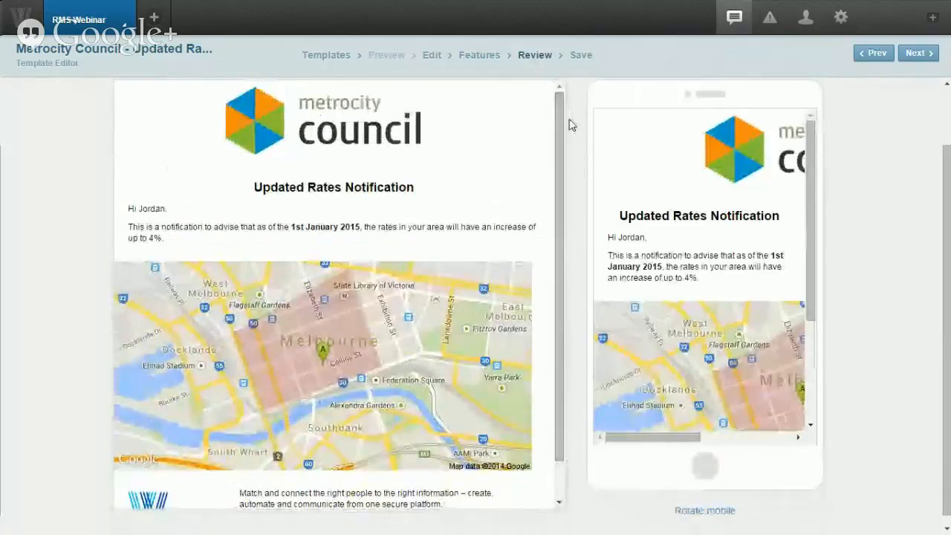
scroll(810, 223, "down", 3)
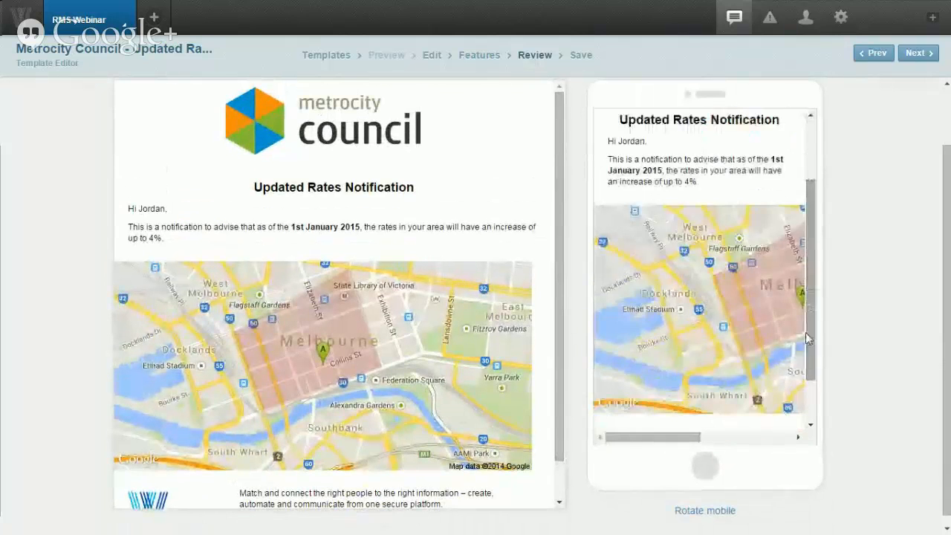
mouse_move(673, 437)
left_mouse_down()
mouse_move(682, 437)
mouse_move(671, 436)
left_mouse_up()
left_click(705, 510)
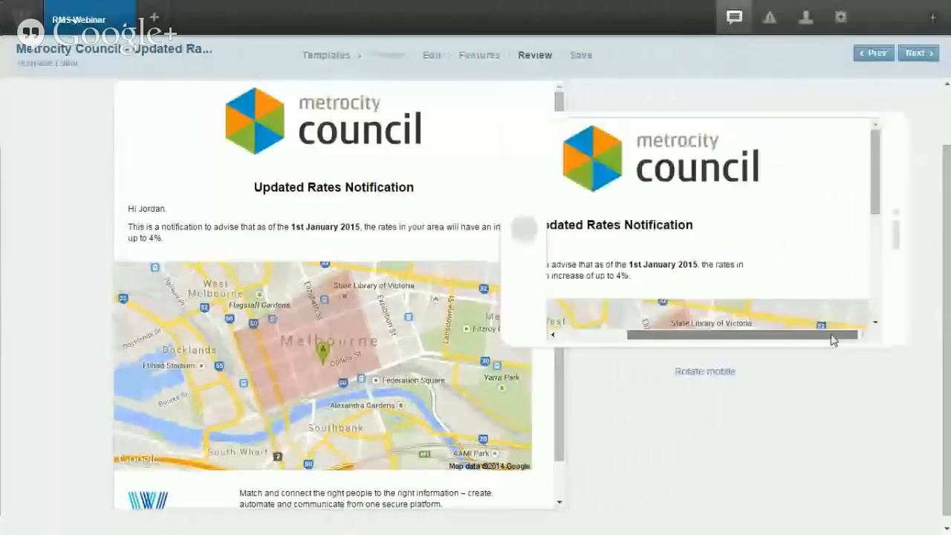
left_click_drag(831, 338, 751, 336)
mouse_move(872, 191)
left_mouse_down()
mouse_move(874, 308)
mouse_move(868, 173)
left_mouse_up()
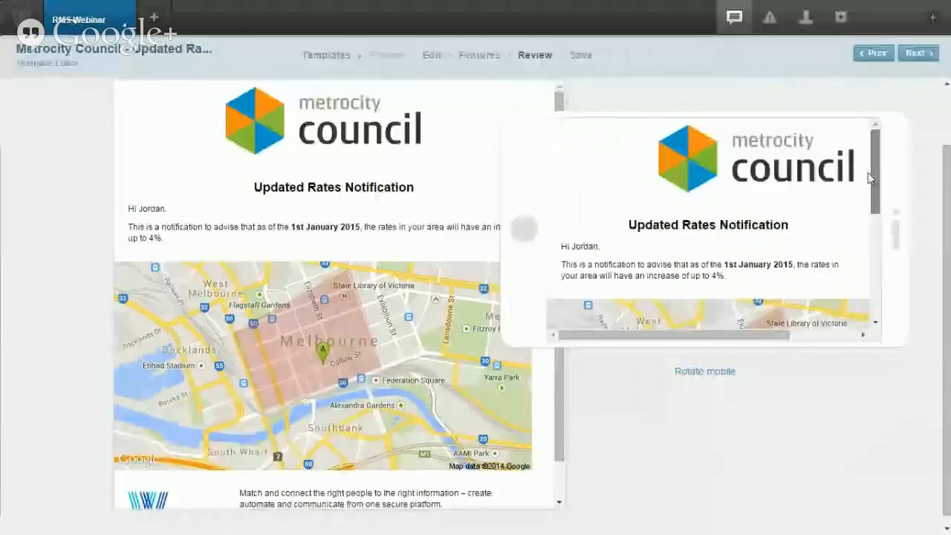
left_click(710, 372)
left_click(579, 56)
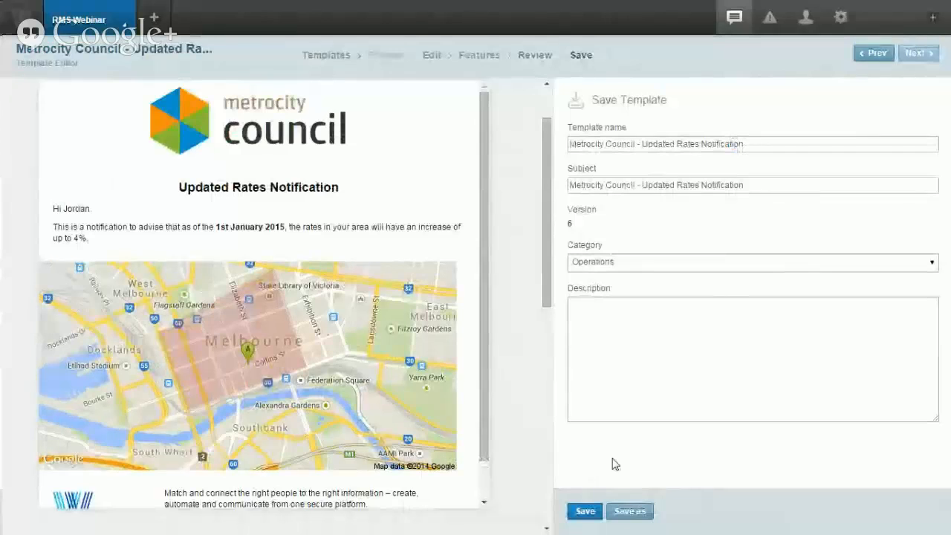
Step: Save the rates template as new version V7 and bring up the workspace quick links
left_click(584, 512)
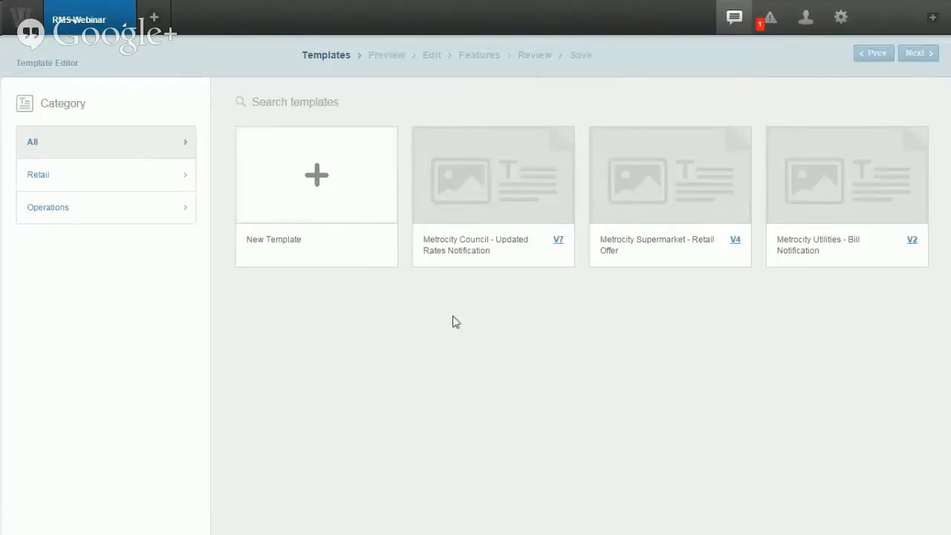
left_click(116, 33)
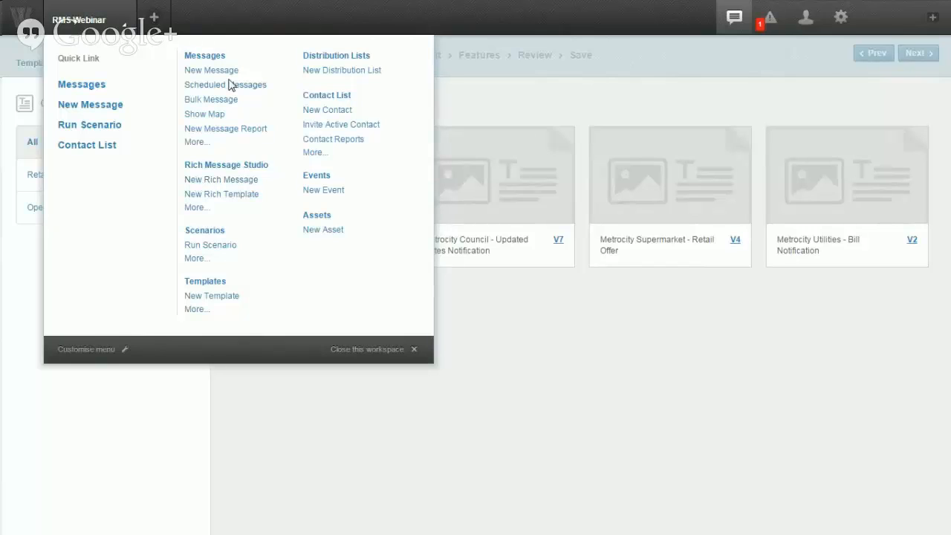
Step: Start a new rich message from the Metrocity Council rates template and scroll through its preview
left_click(211, 180)
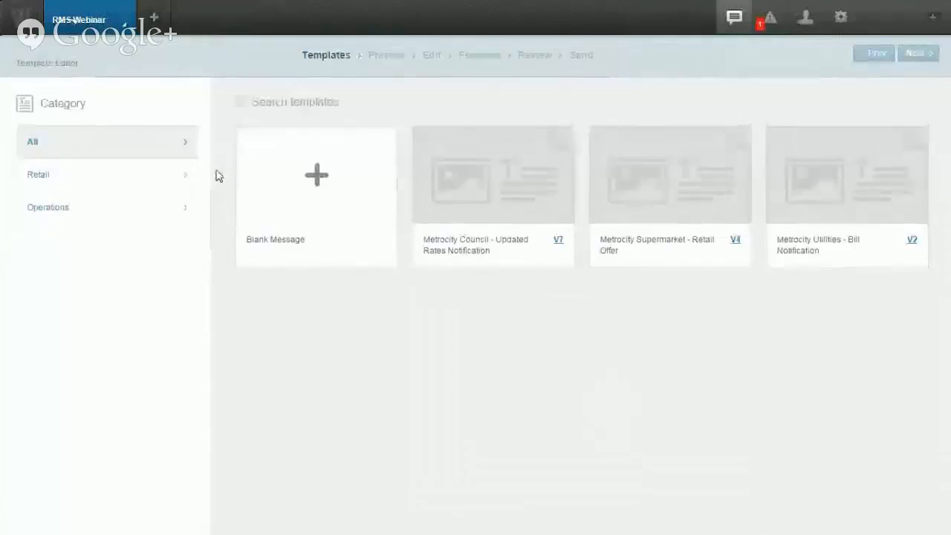
mouse_move(493, 169)
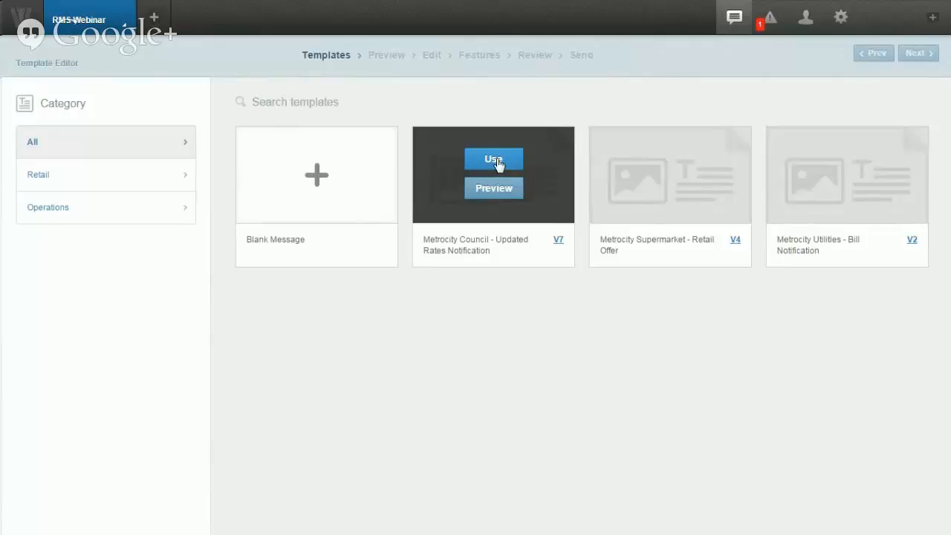
left_click(496, 163)
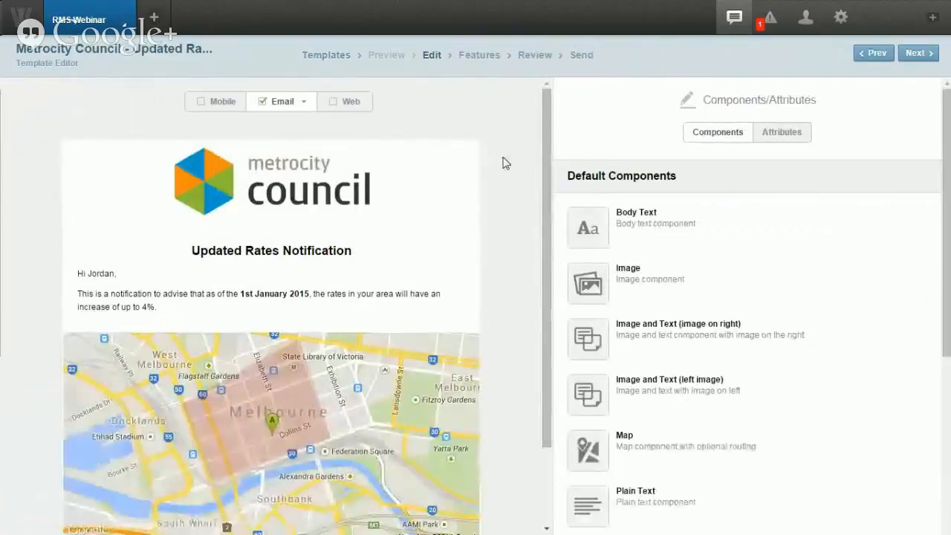
scroll(503, 163, "down", 1)
scroll(503, 163, "up", 2)
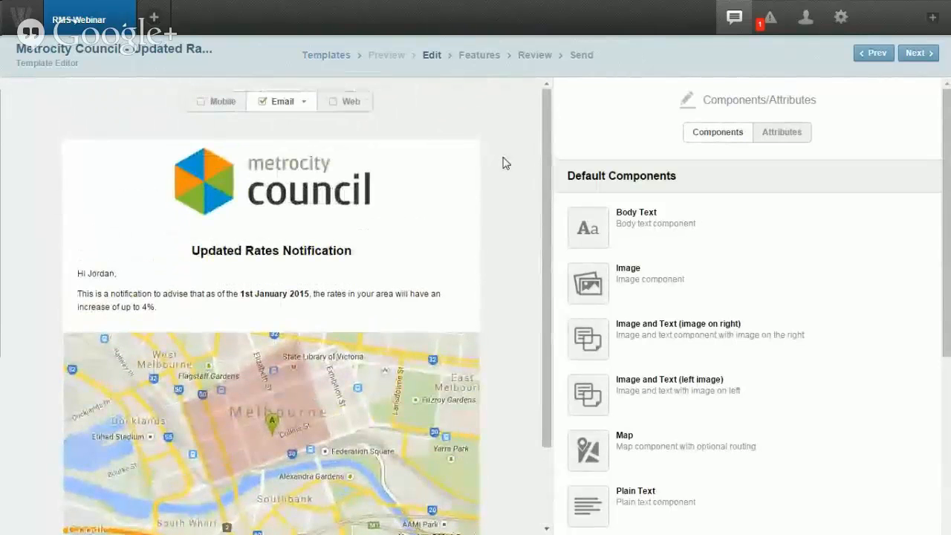
scroll(502, 162, "down", 1)
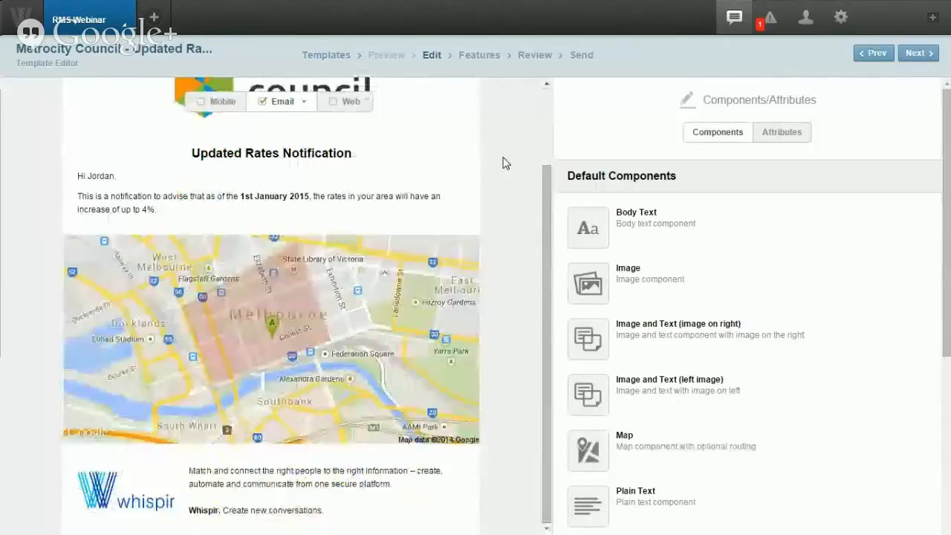
mouse_move(473, 215)
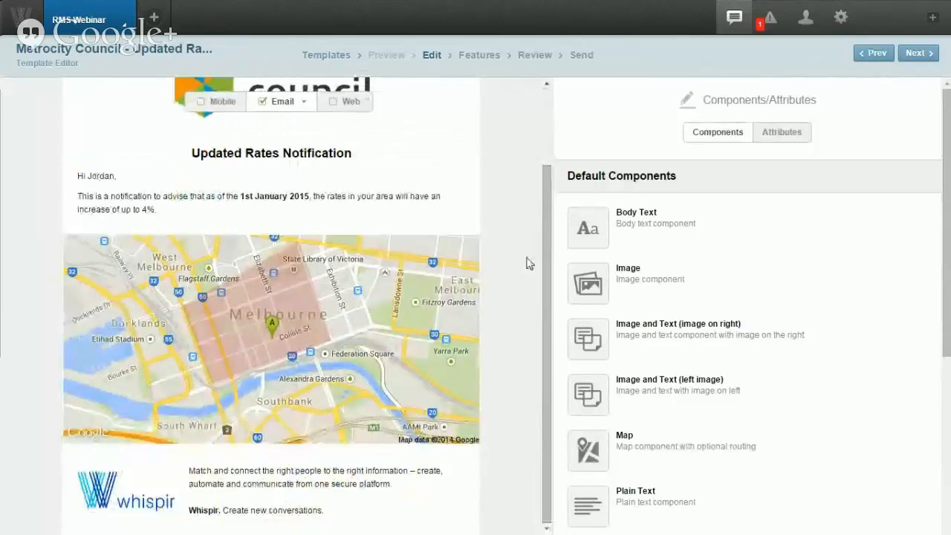
scroll(503, 214, "up", 1)
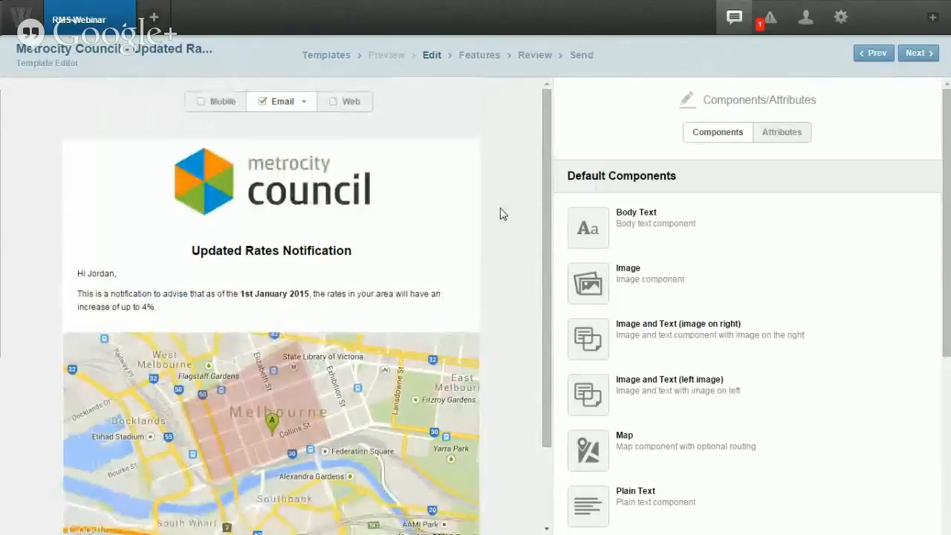
Step: Move through Features and Review to Send, enter the recipient's e-mail address, and send the notification
left_click(479, 55)
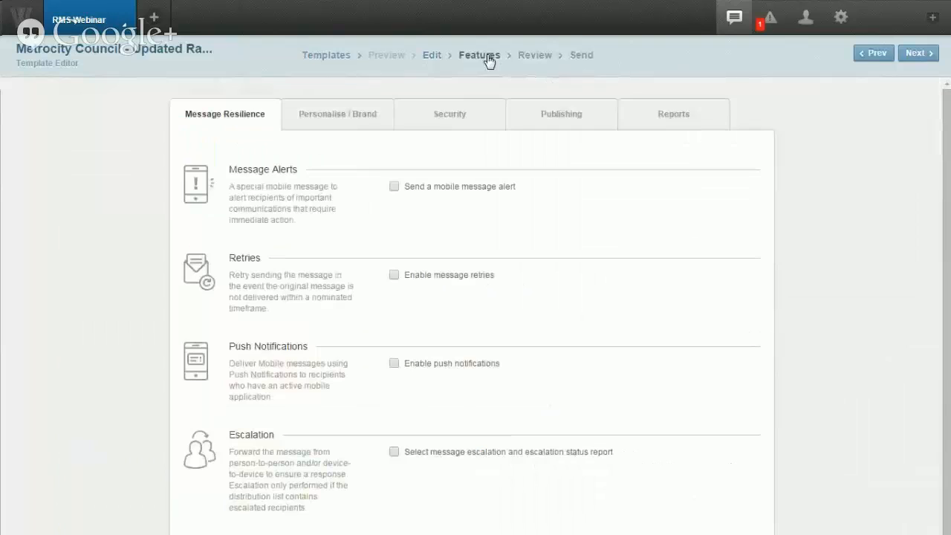
left_click(522, 58)
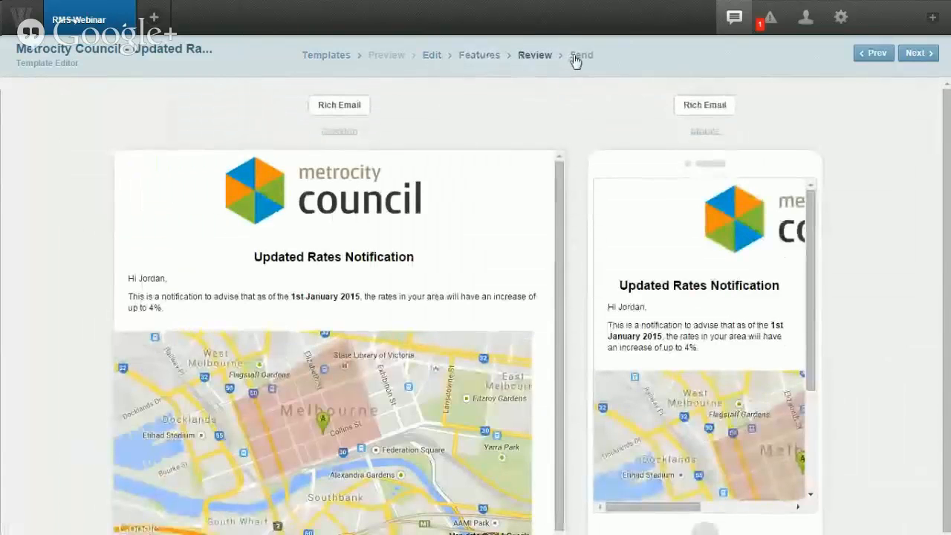
left_click(576, 62)
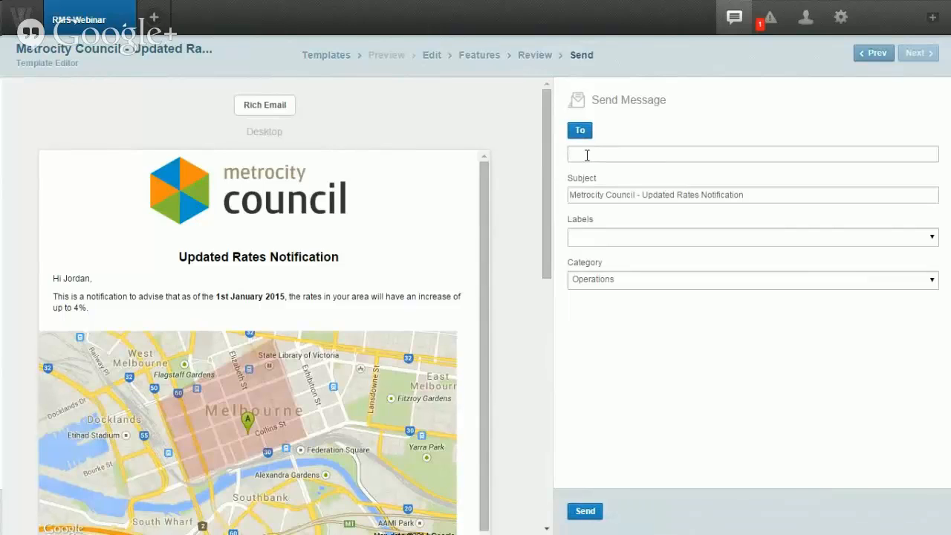
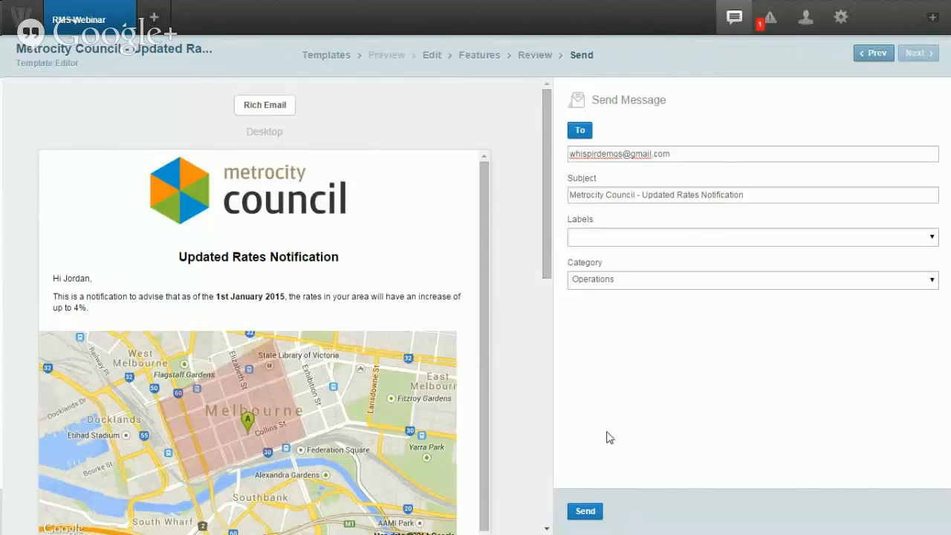
left_click(586, 516)
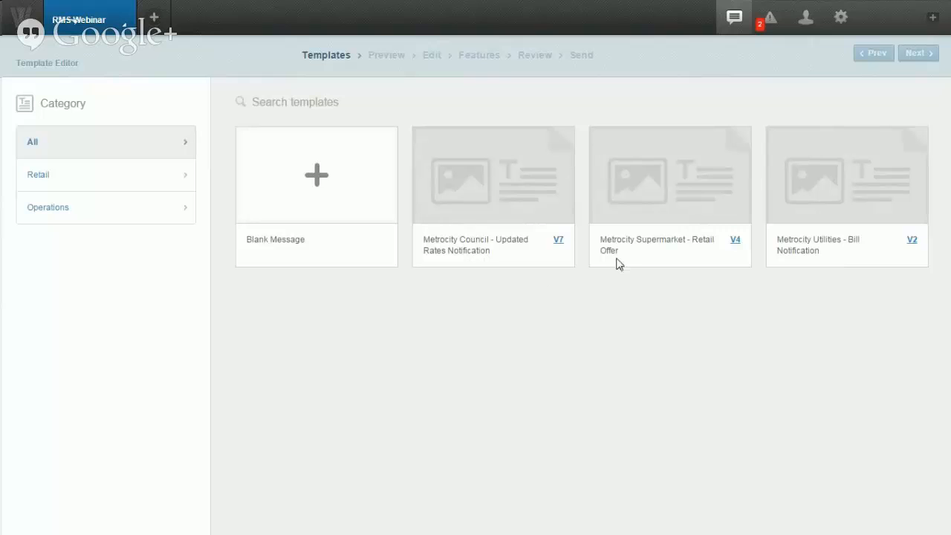
mouse_move(710, 199)
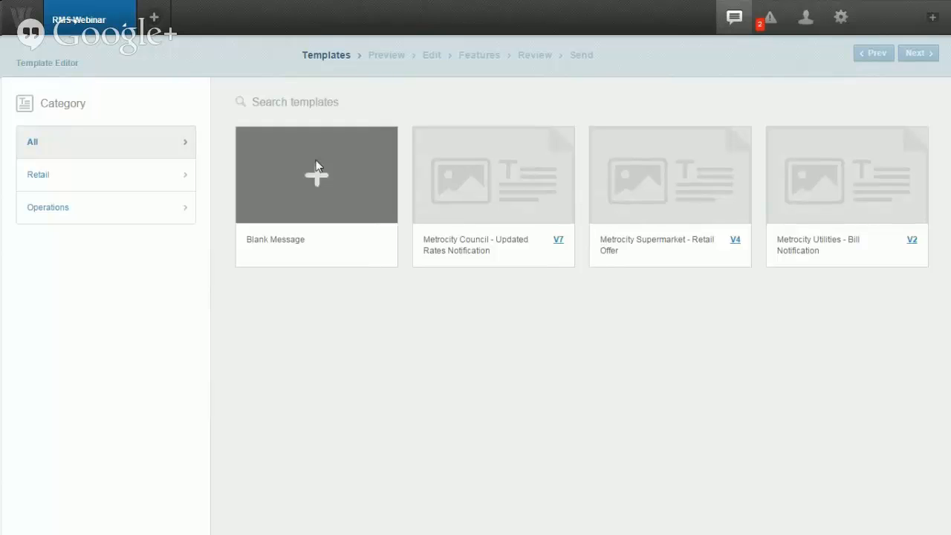
Step: Return to the templates list and open Metrocity Supermarket - Retail Offer for editing
left_click(107, 33)
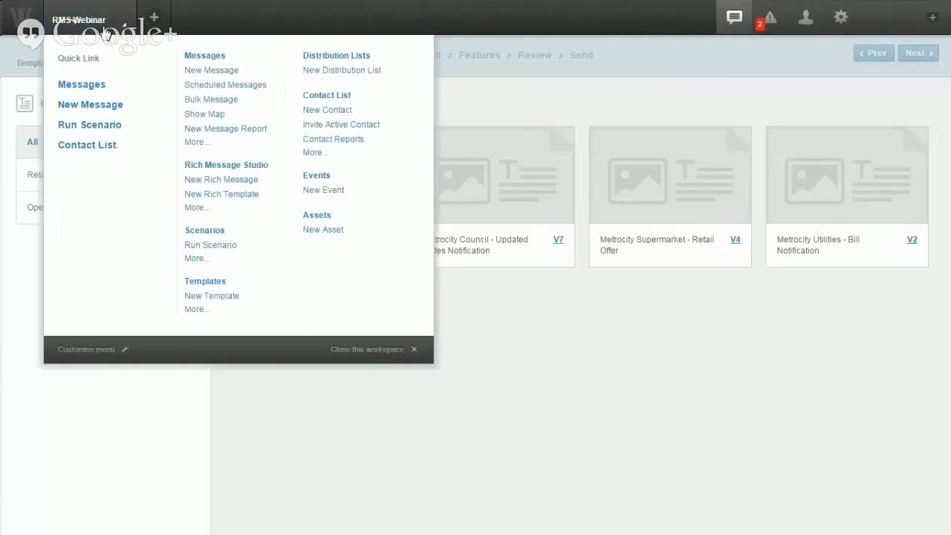
left_click(214, 200)
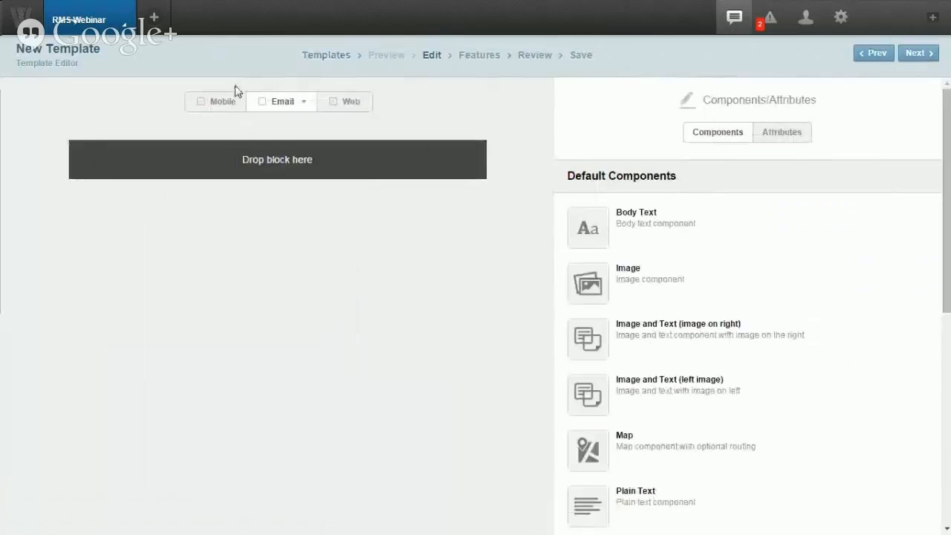
left_click(120, 27)
left_click(248, 176)
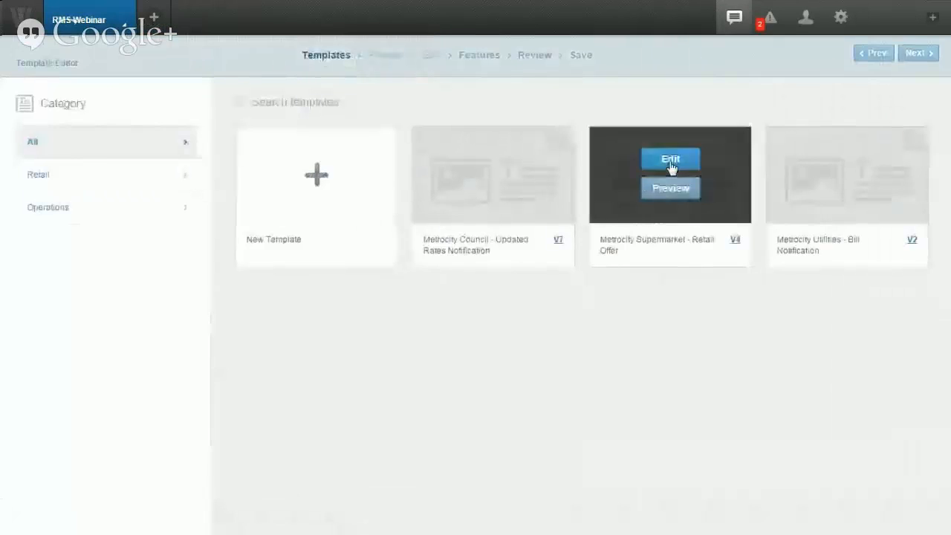
left_click(670, 158)
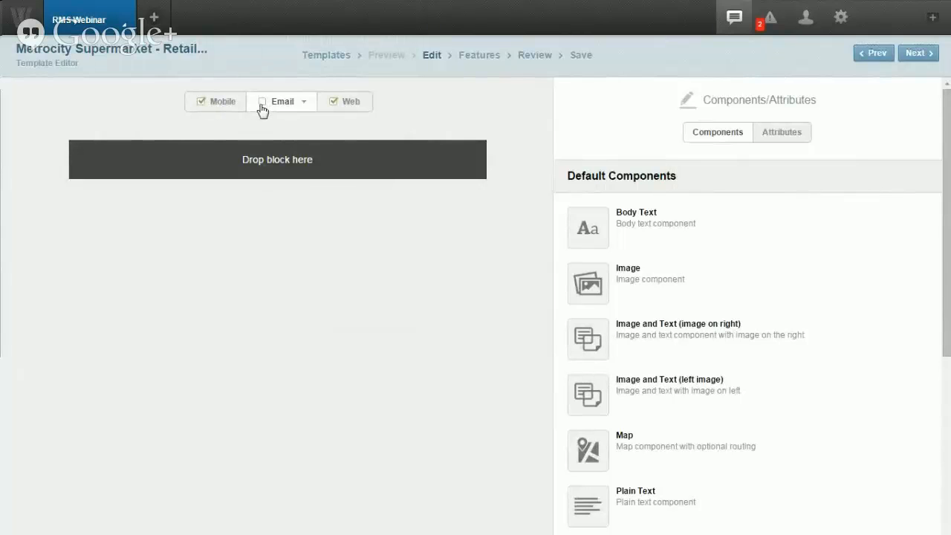
Step: Switch between the Mobile and Web versions of the supermarket template
left_click(223, 102)
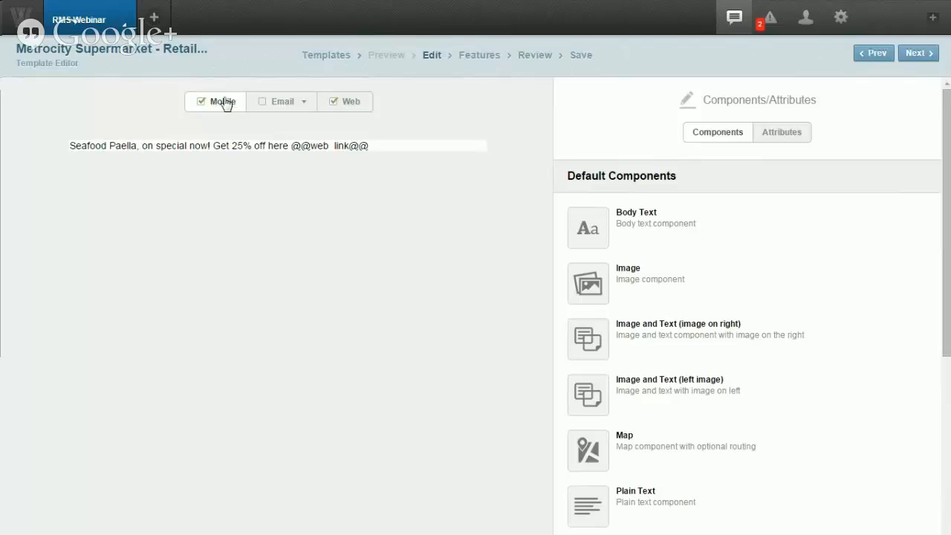
left_click(351, 104)
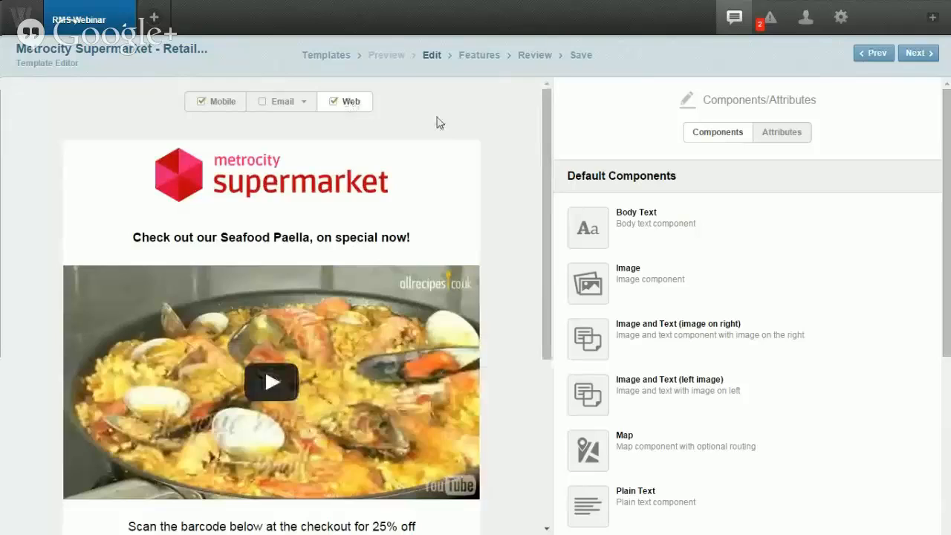
left_click(221, 104)
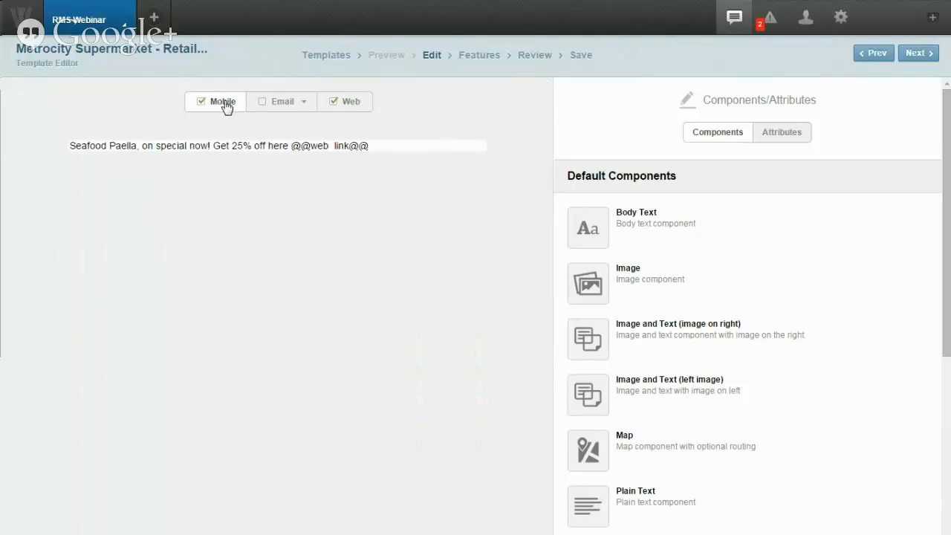
left_click(286, 149)
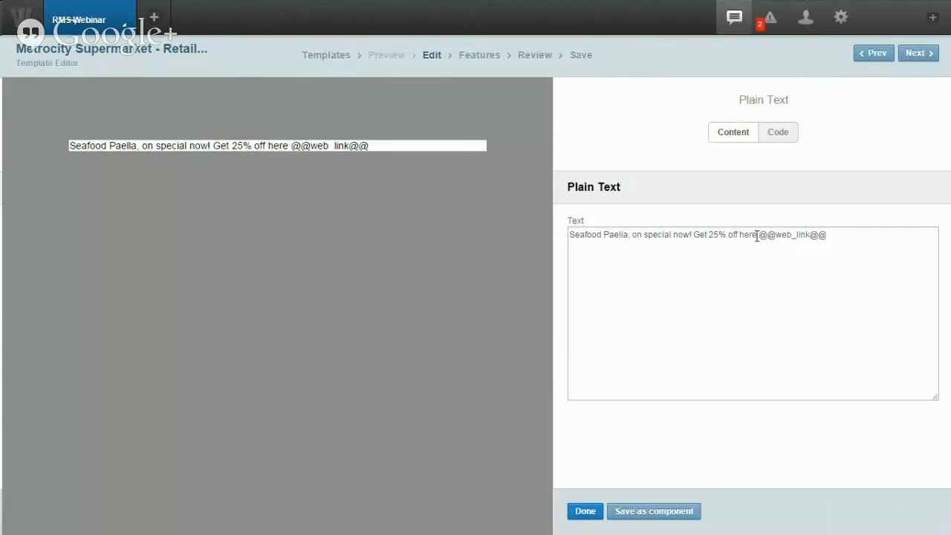
mouse_move(756, 236)
left_mouse_down()
mouse_move(830, 237)
mouse_move(762, 237)
left_mouse_up()
left_click(833, 236)
left_click(840, 244)
left_click(584, 512)
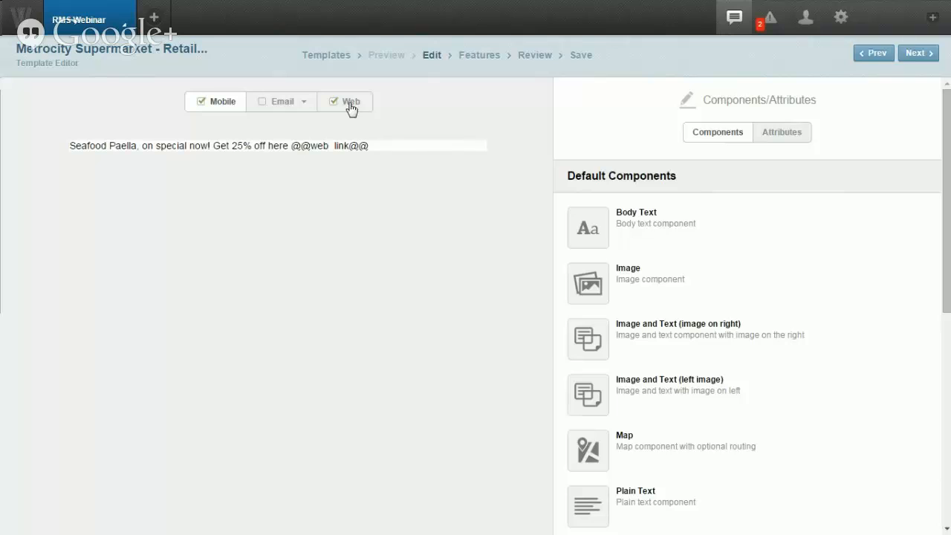
left_click(350, 109)
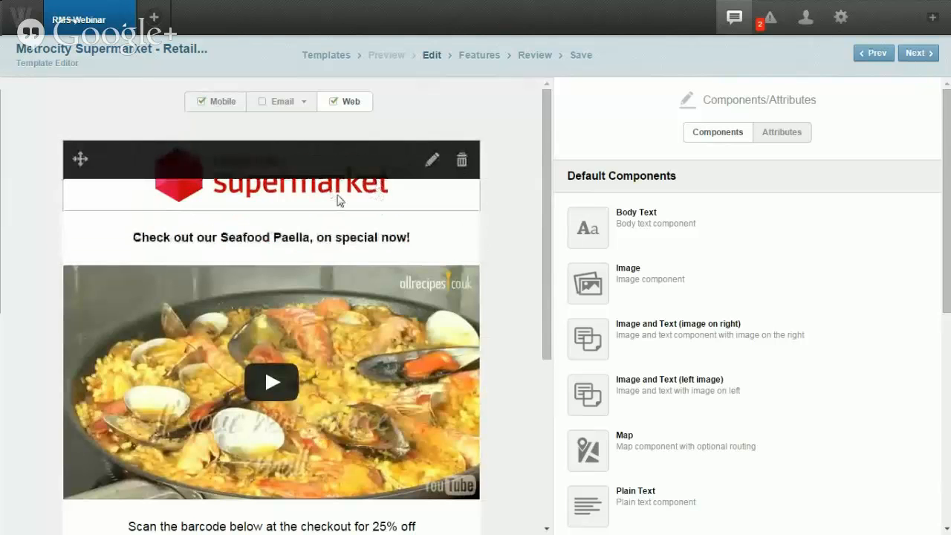
Step: Open and close the supermarket logo settings and the paella headline editor without changes
left_click(338, 193)
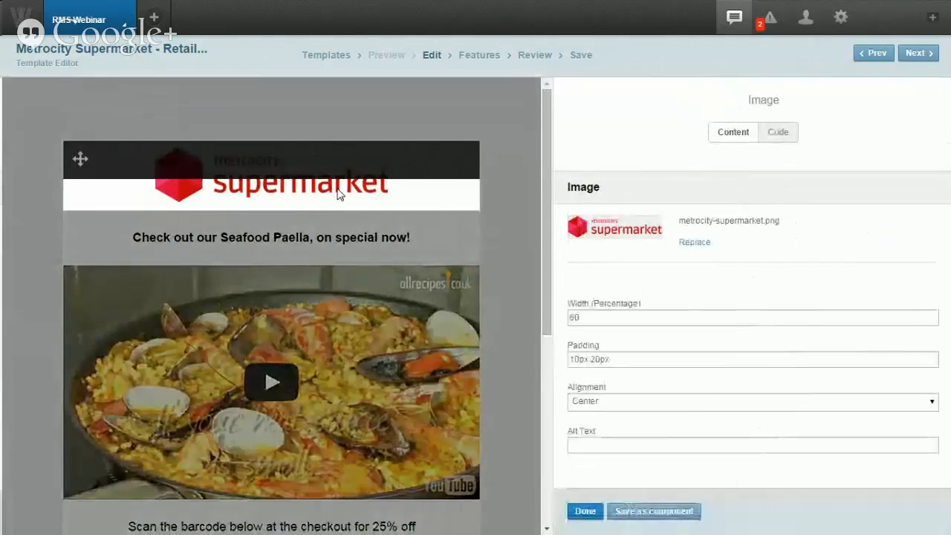
left_click(343, 233)
left_click(340, 235)
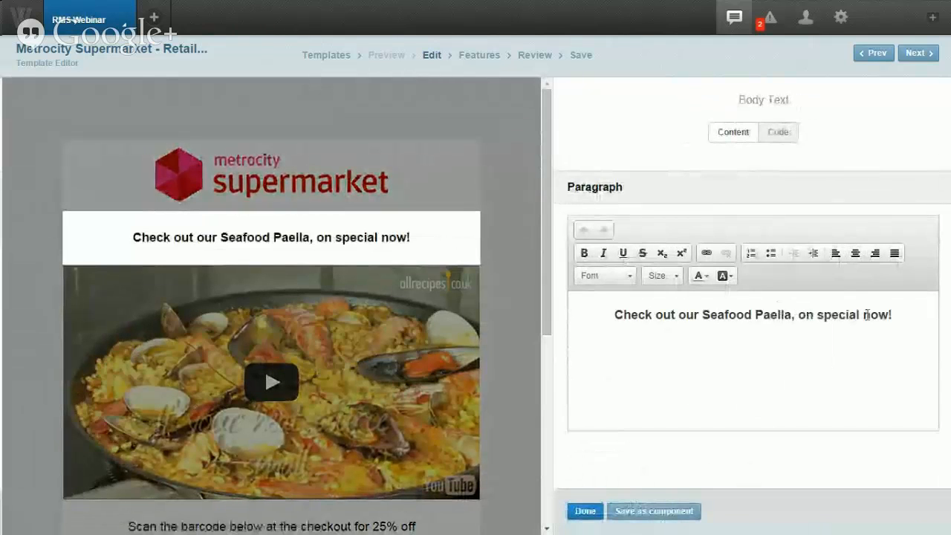
left_click(519, 242)
Step: Delete the existing paella video component from the template
scroll(520, 244, "down", 1)
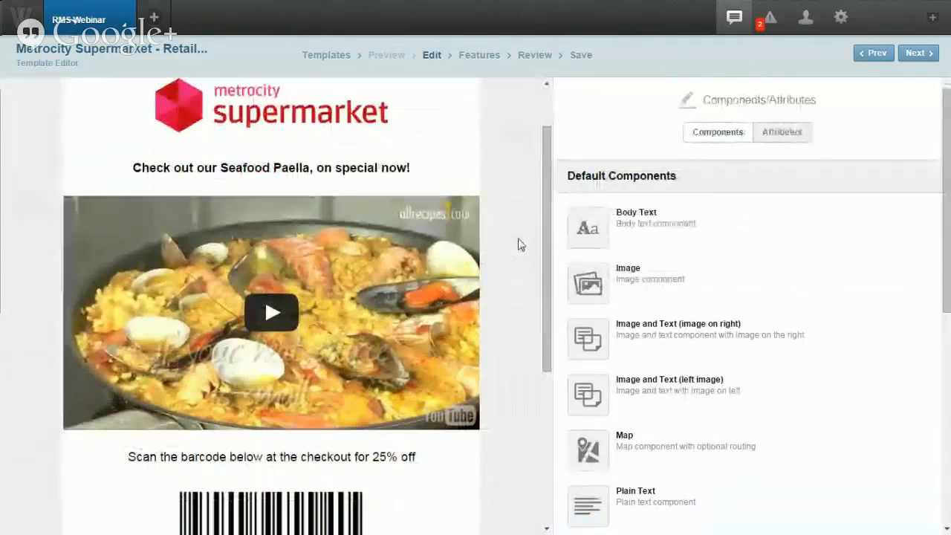
mouse_move(397, 245)
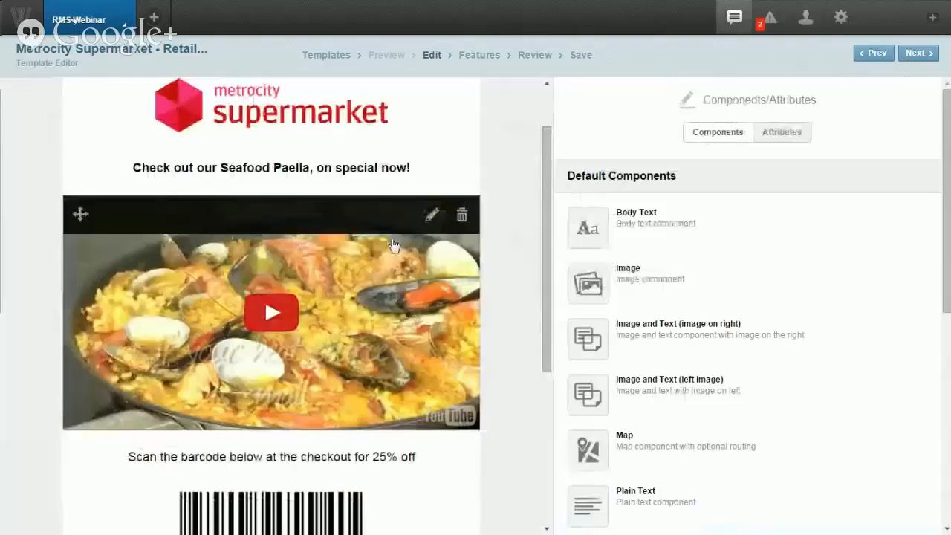
left_click(433, 219)
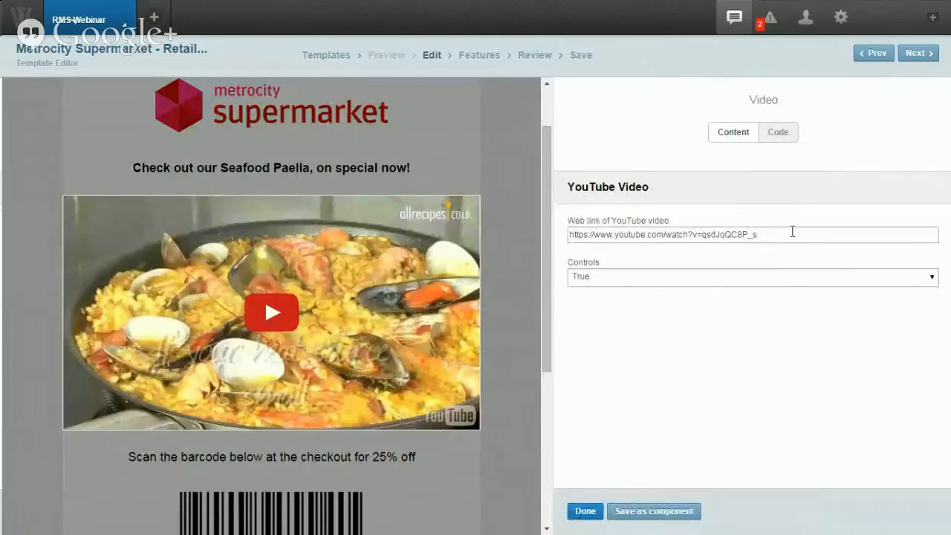
left_click_drag(780, 235, 561, 236)
key("ctrl+c")
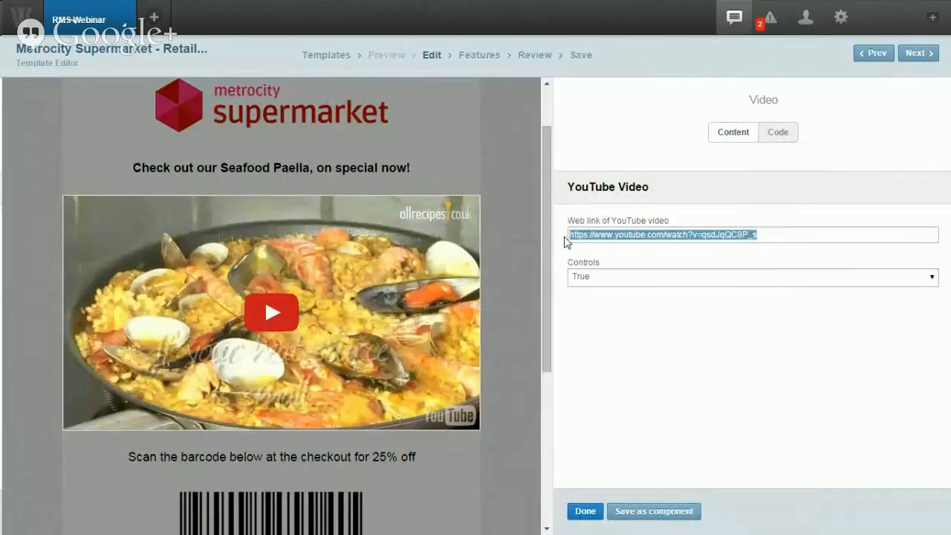
left_click(520, 243)
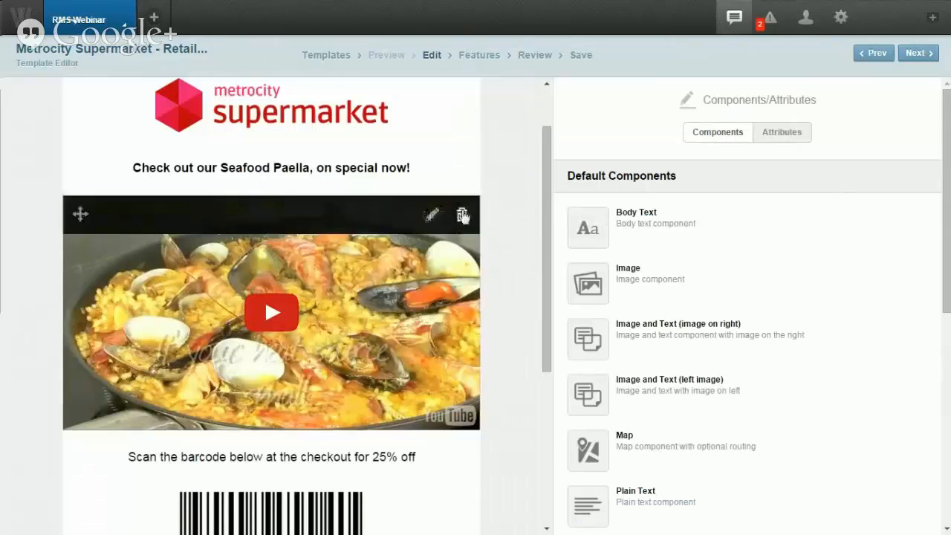
left_click(460, 214)
left_click(354, 303)
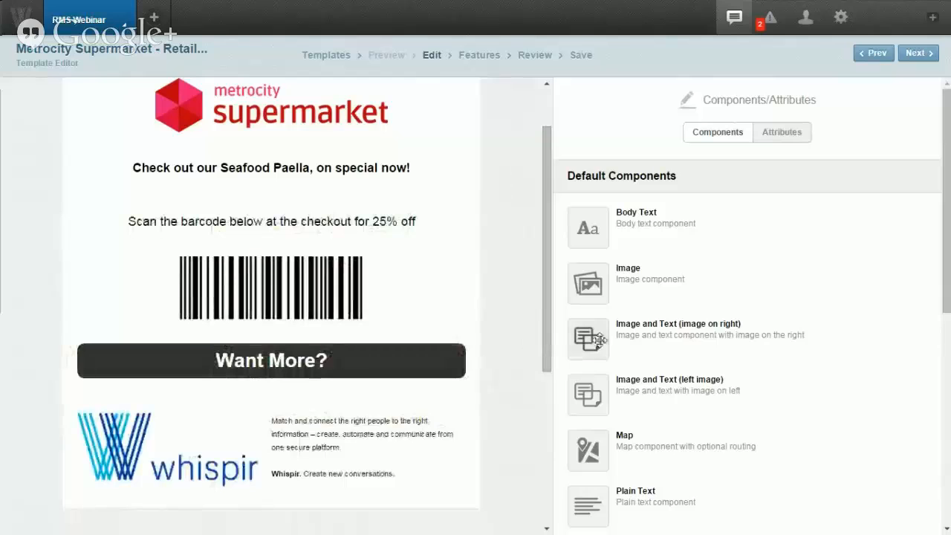
Step: Add a new video block below the headline and paste in the seafood paella YouTube link
scroll(588, 330, "down", 2)
scroll(599, 334, "down", 1)
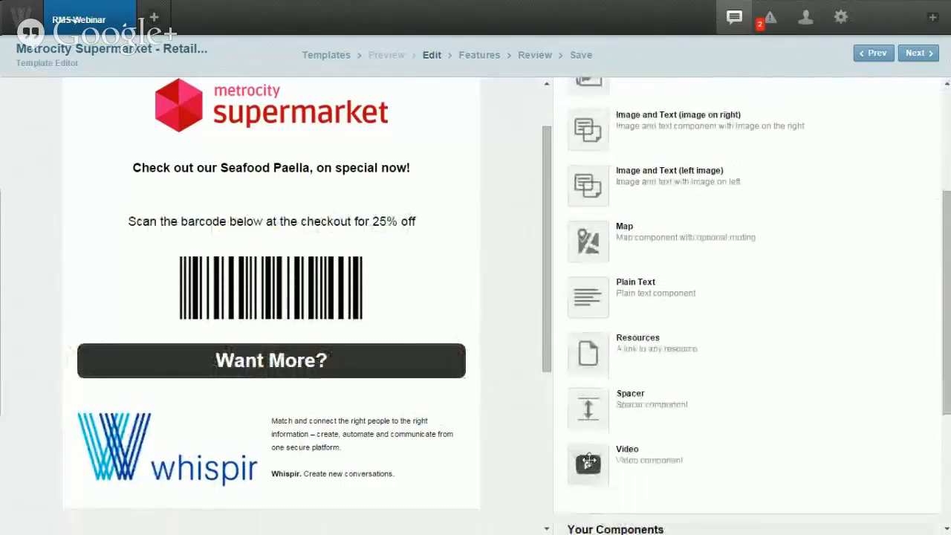
left_click_drag(588, 462, 419, 213)
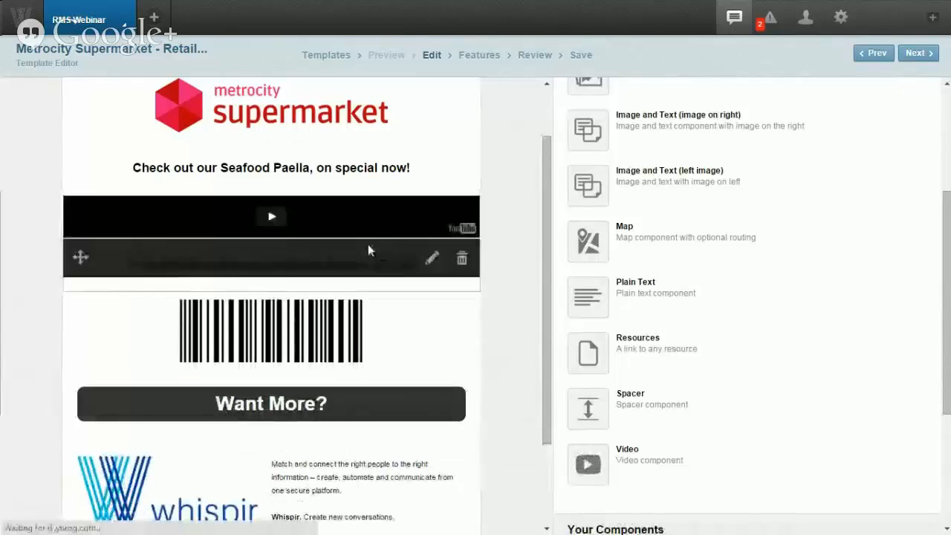
left_click(431, 215)
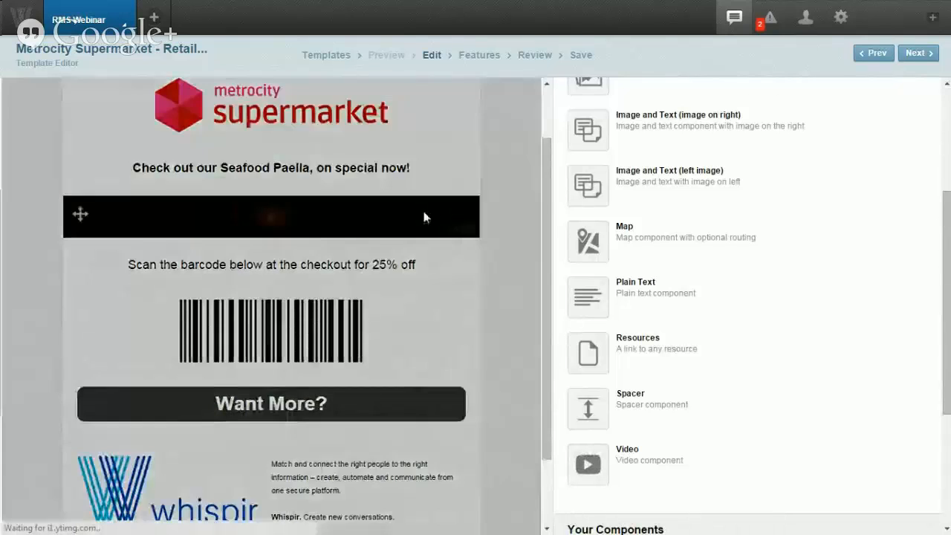
left_click_drag(755, 234, 569, 235)
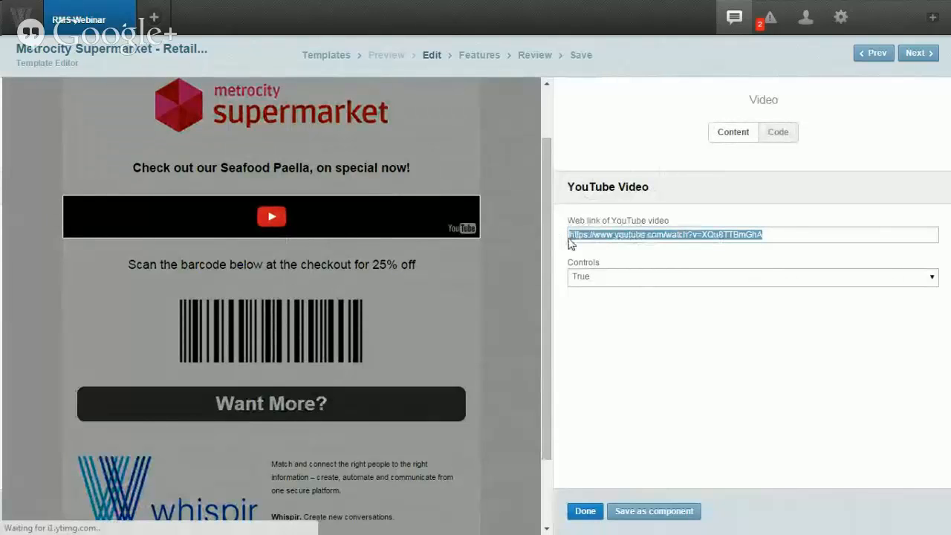
key("ctrl+v")
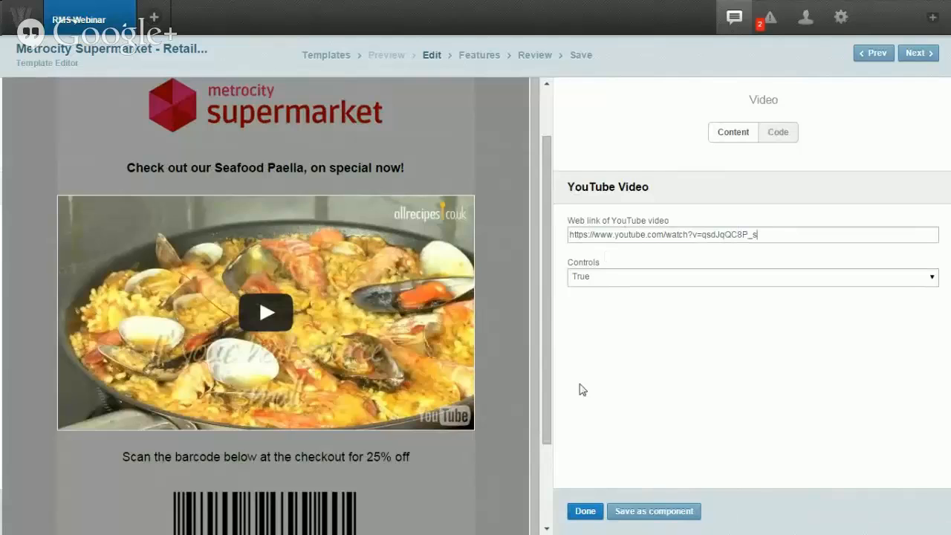
left_click(585, 511)
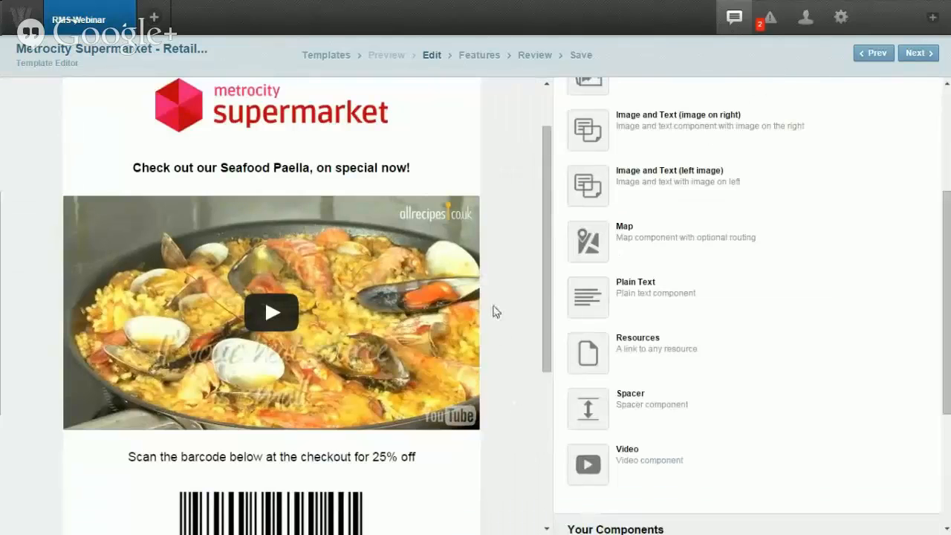
Step: Make the line 'Scan the barcode below at the checkout for 25% off' bold
scroll(504, 301, "down", 2)
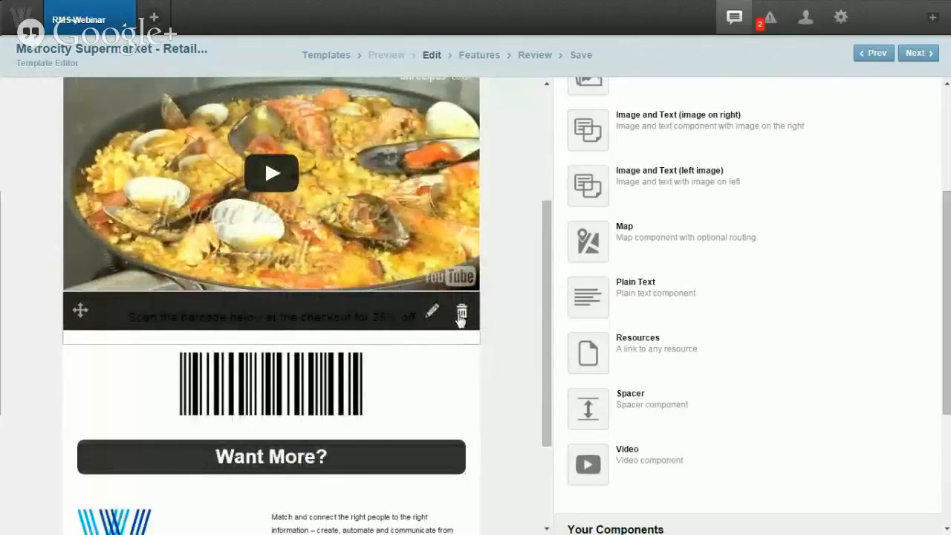
scroll(592, 309, "up", 3)
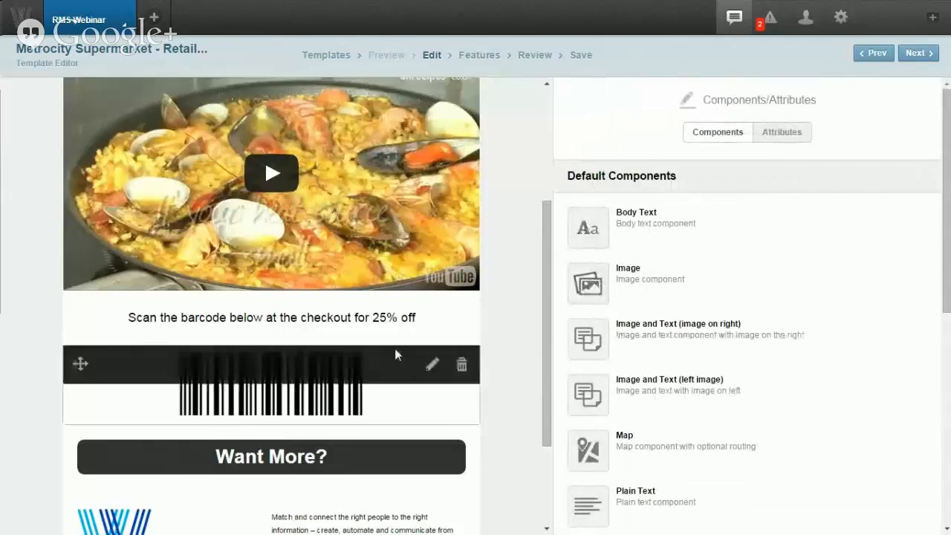
left_click(430, 315)
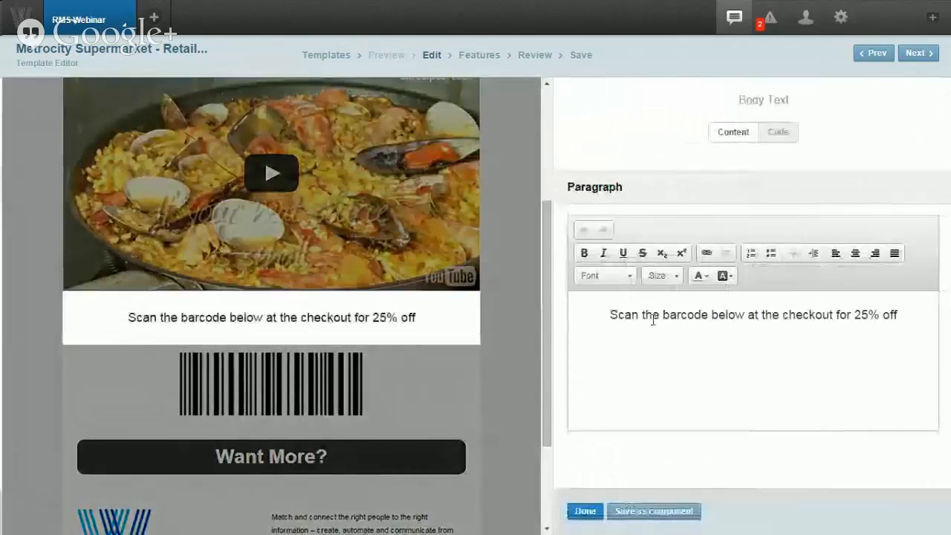
left_click_drag(610, 314, 900, 314)
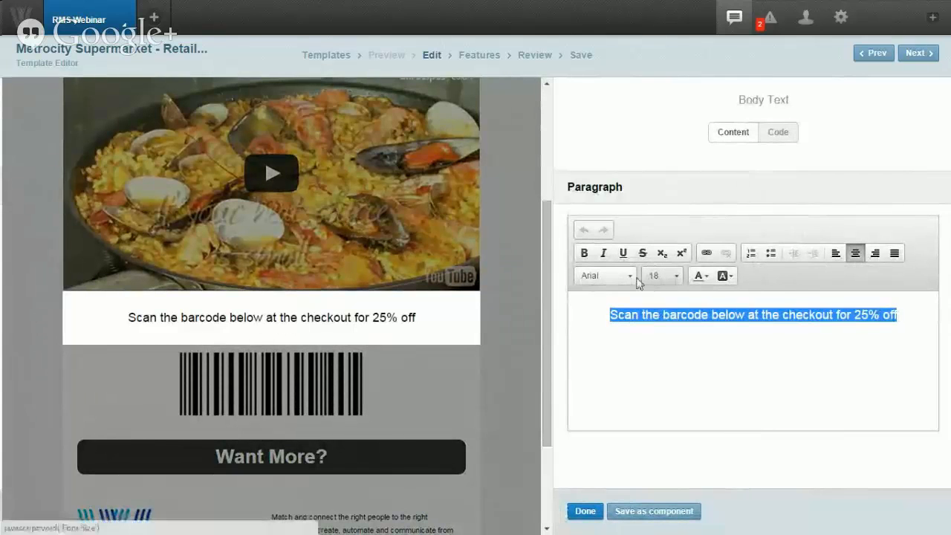
left_click(583, 253)
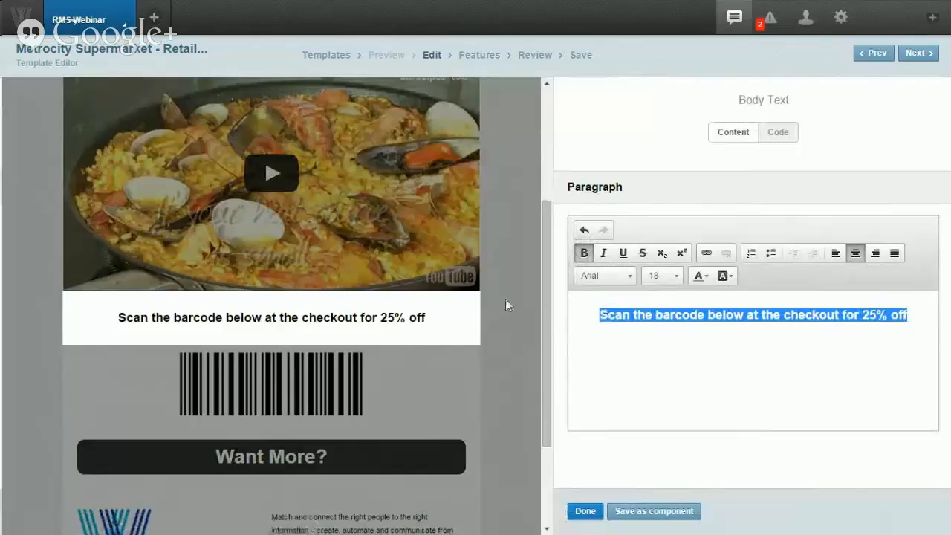
left_click(584, 511)
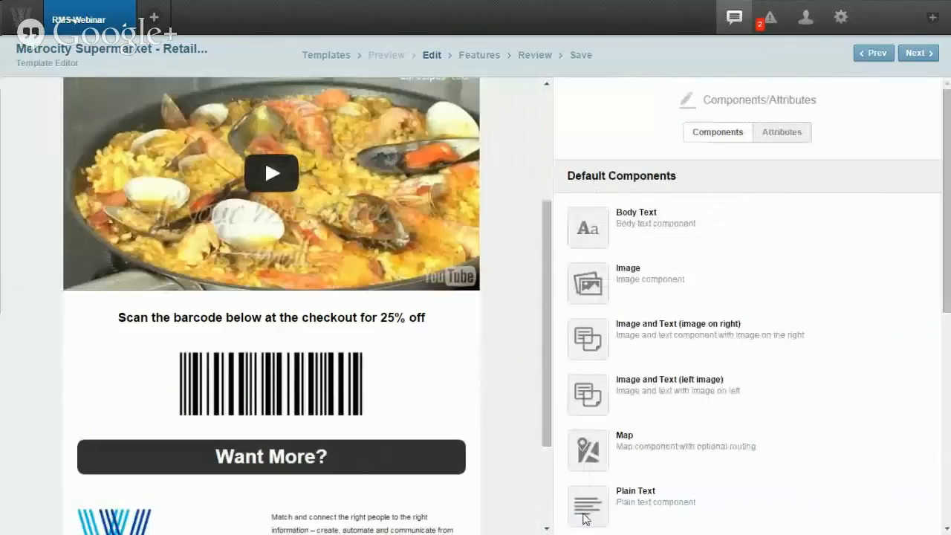
Step: Open and close the barcode image settings without changes
scroll(505, 392, "down", 1)
mouse_move(460, 352)
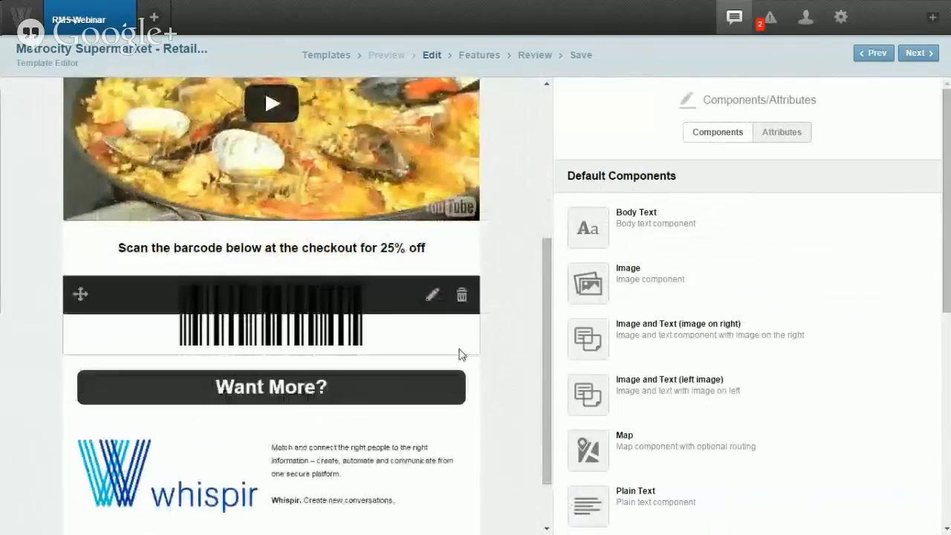
left_click(432, 298)
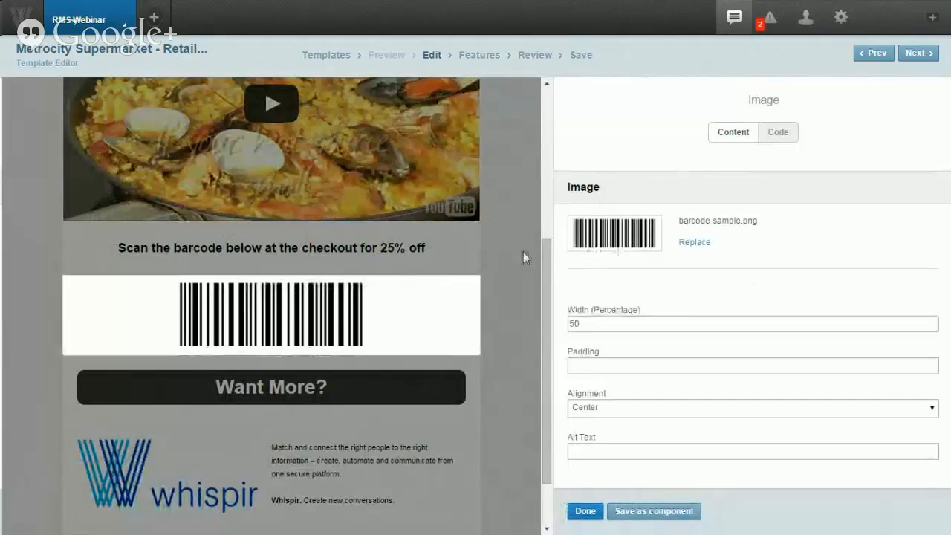
left_click(507, 261)
scroll(506, 260, "down", 2)
Step: Change the response button text from 'Want More?' to 'Want More of these?'
mouse_move(433, 308)
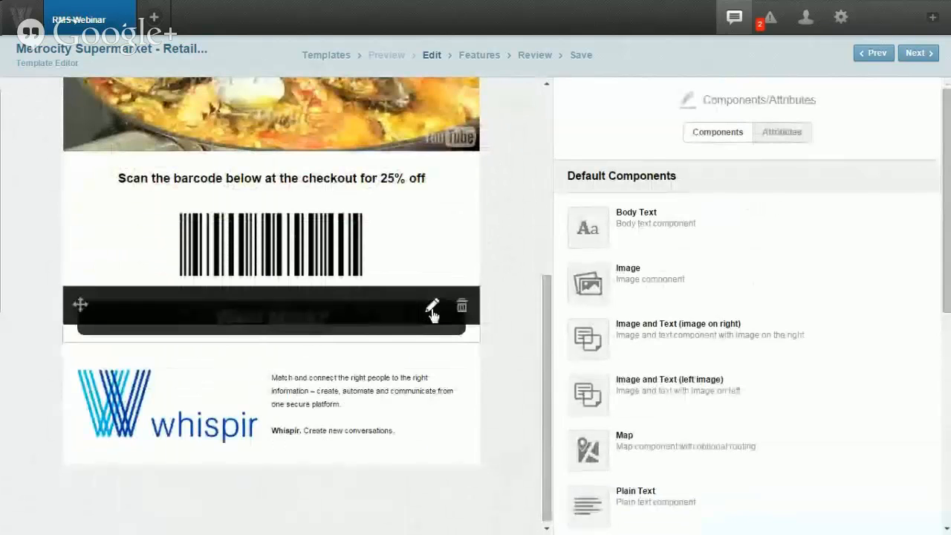
scroll(589, 315, "down", 6)
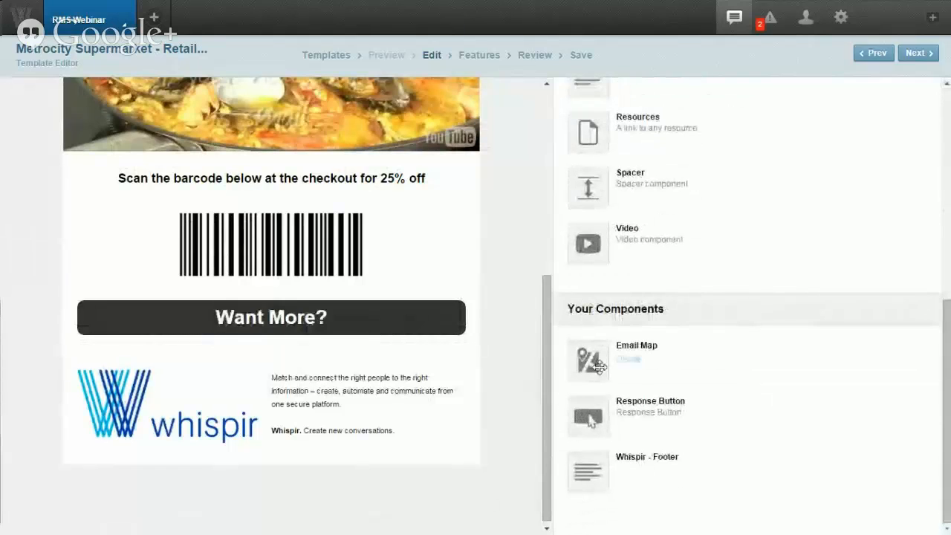
mouse_move(651, 417)
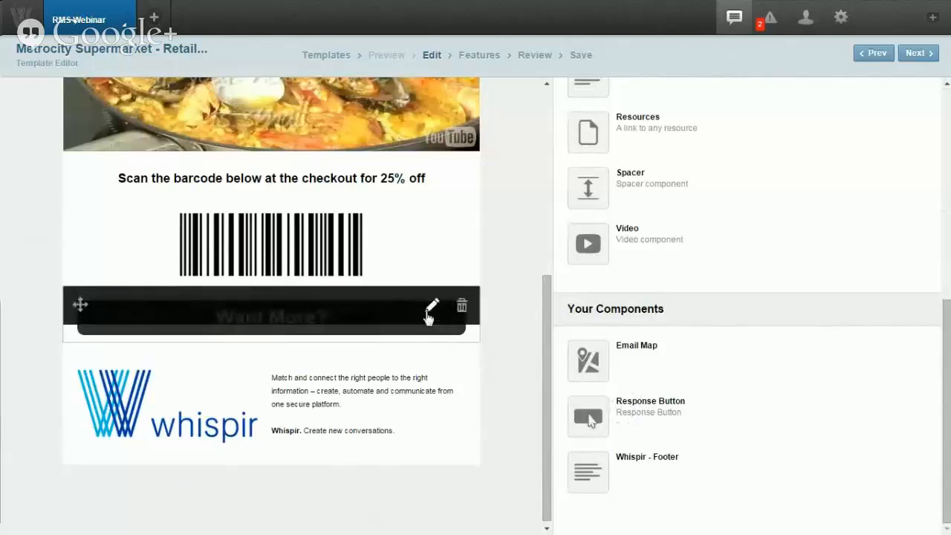
left_click(431, 310)
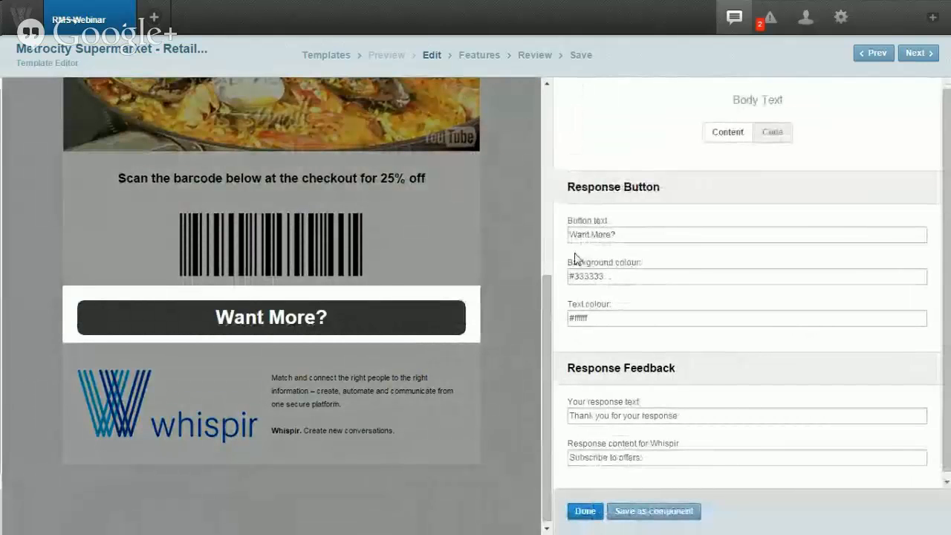
left_click(611, 234)
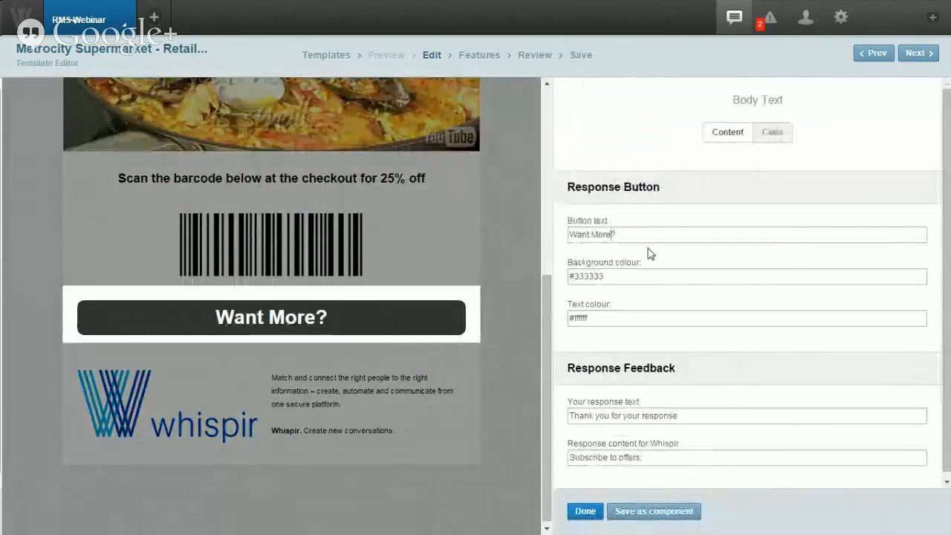
type("of these")
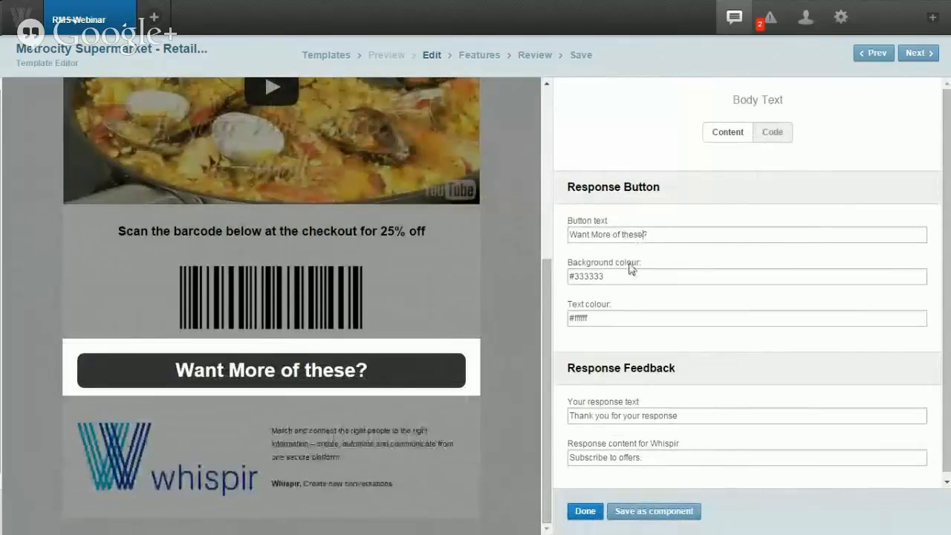
scroll(606, 315, "down", 1)
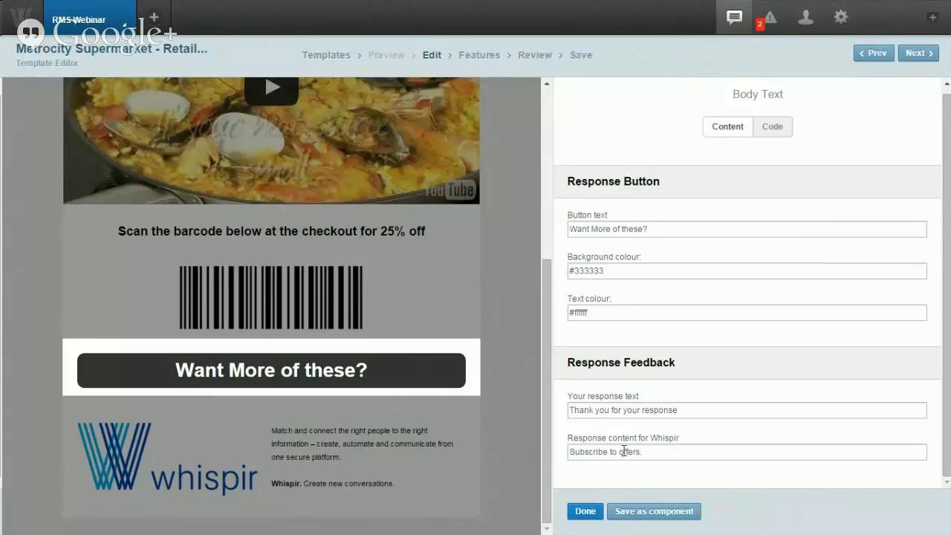
left_click(584, 511)
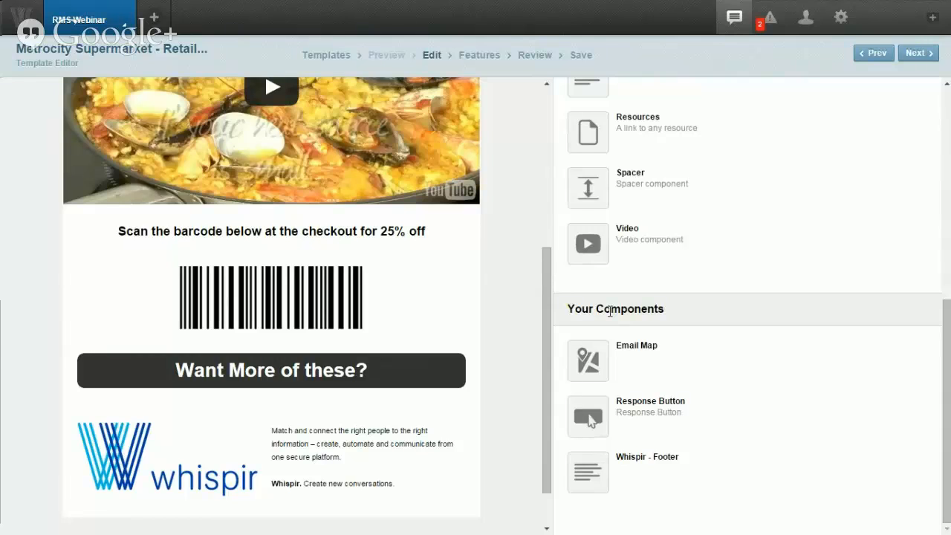
scroll(512, 301, "down", 2)
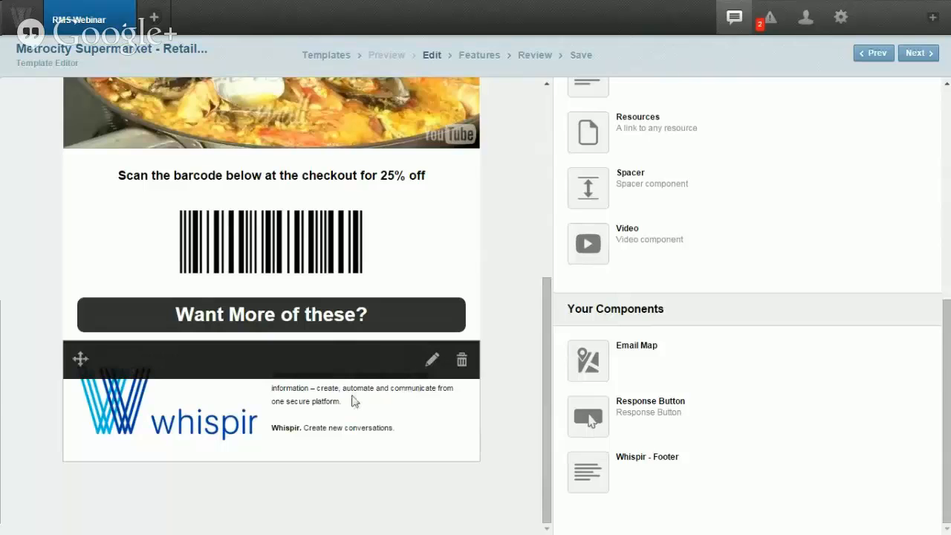
scroll(521, 349, "up", 2)
scroll(521, 348, "up", 8)
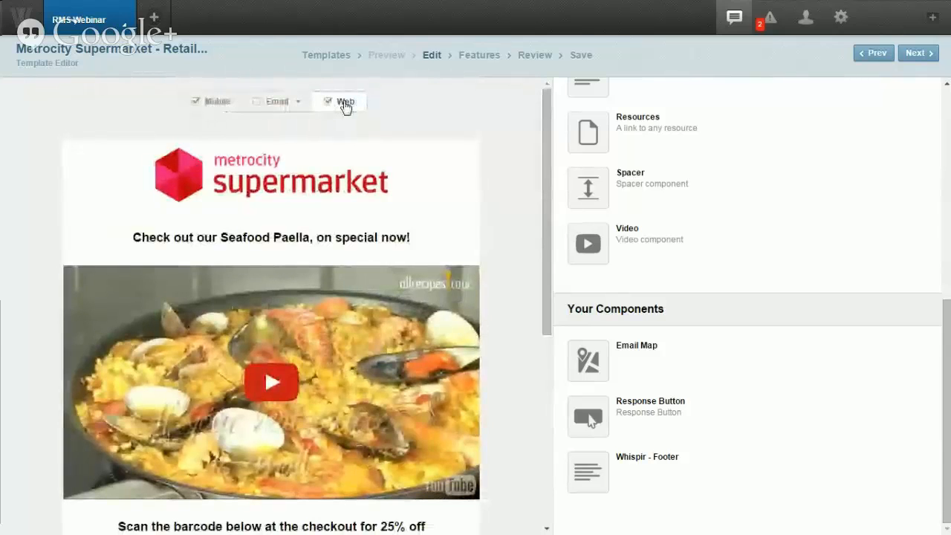
Step: Save the supermarket template as V5 and start a new rich message
left_click(581, 62)
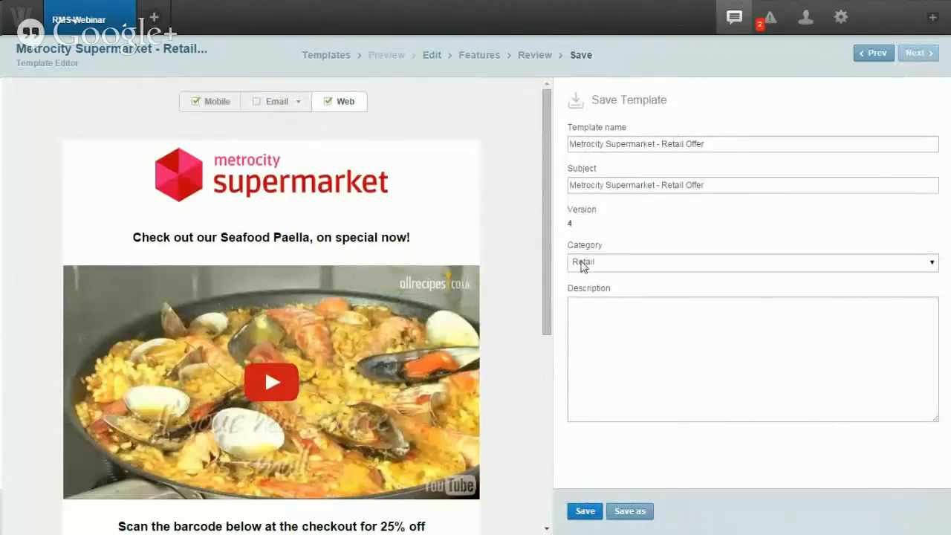
left_click(584, 509)
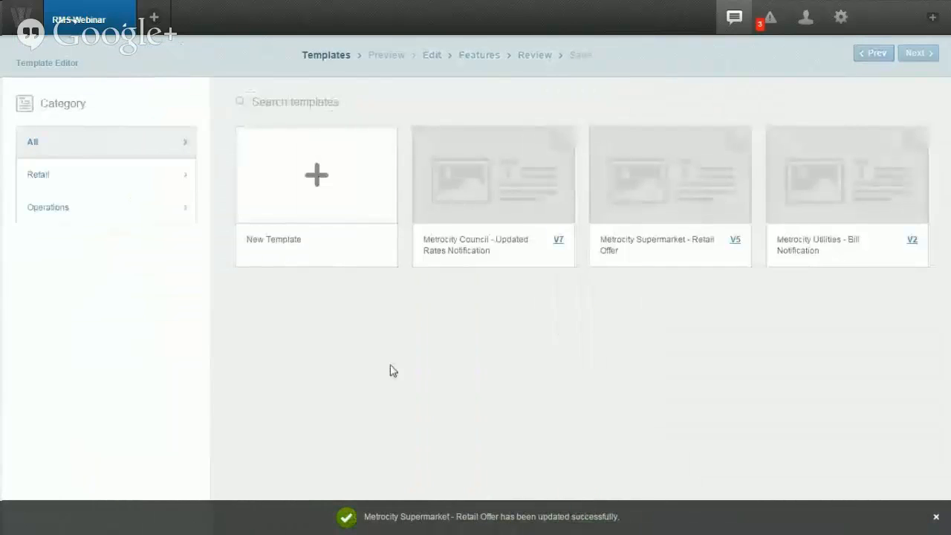
left_click(107, 36)
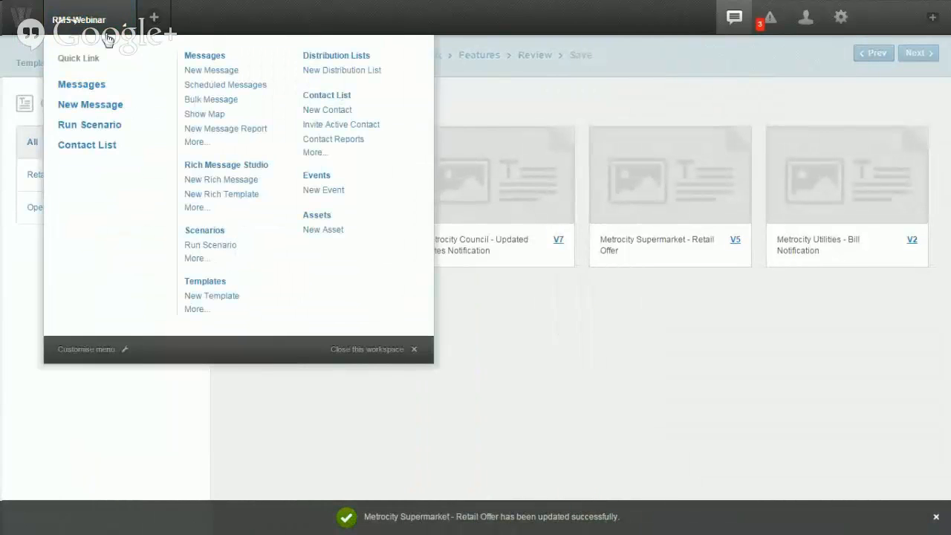
left_click(221, 182)
mouse_move(629, 184)
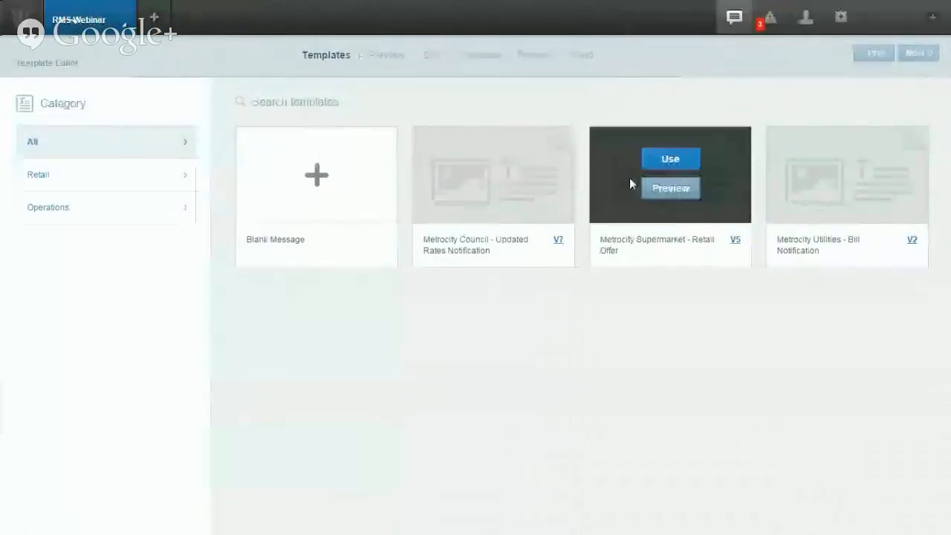
Step: Send a message from the Metrocity Supermarket - Retail Offer template, then open the workspace shortcut menu
left_click(668, 161)
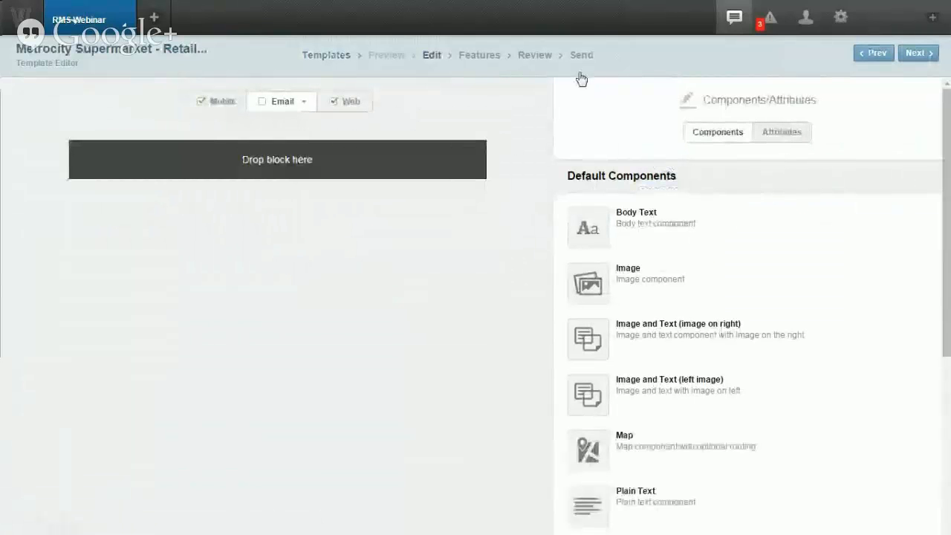
left_click(581, 56)
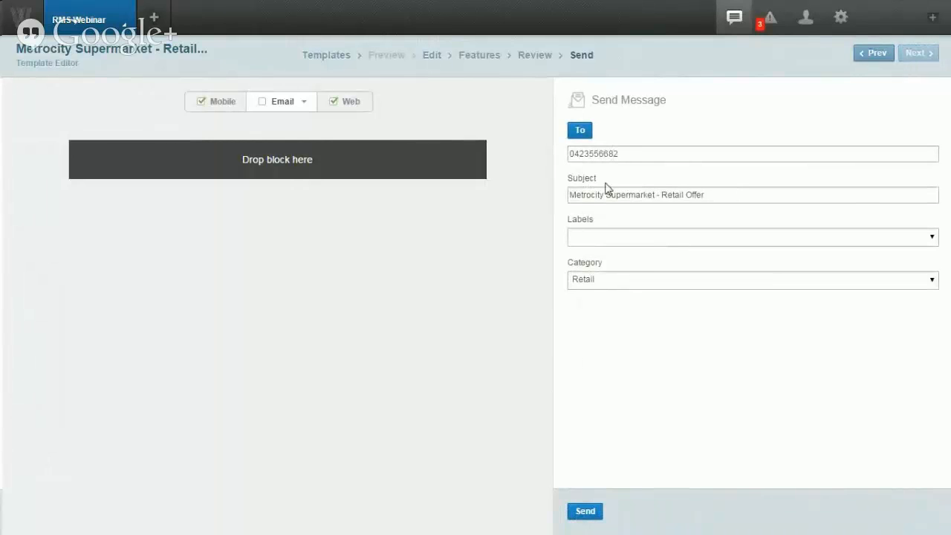
left_click(598, 512)
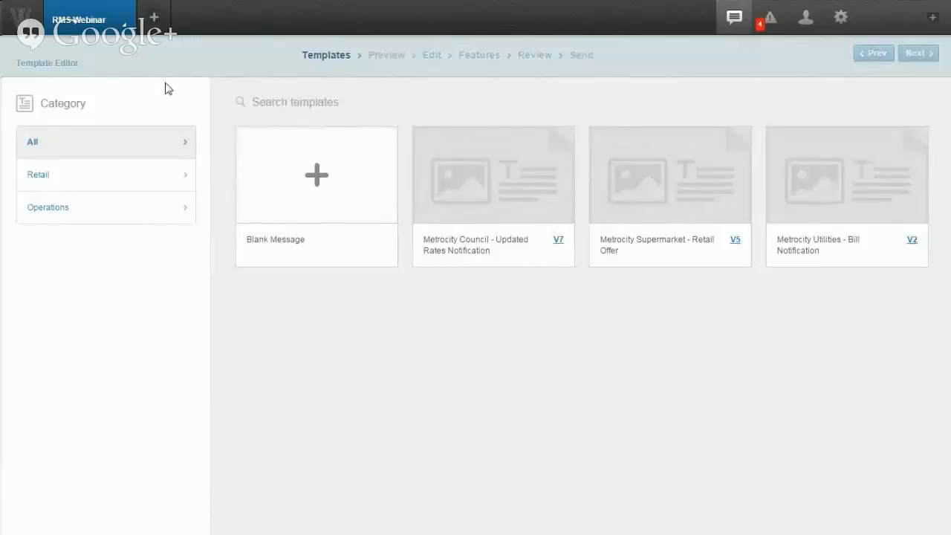
left_click(98, 23)
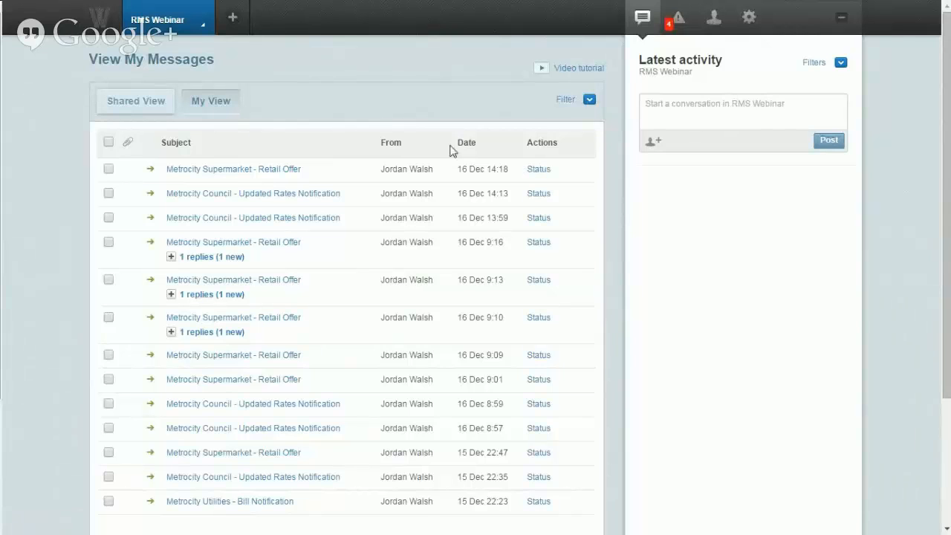
left_click(177, 26)
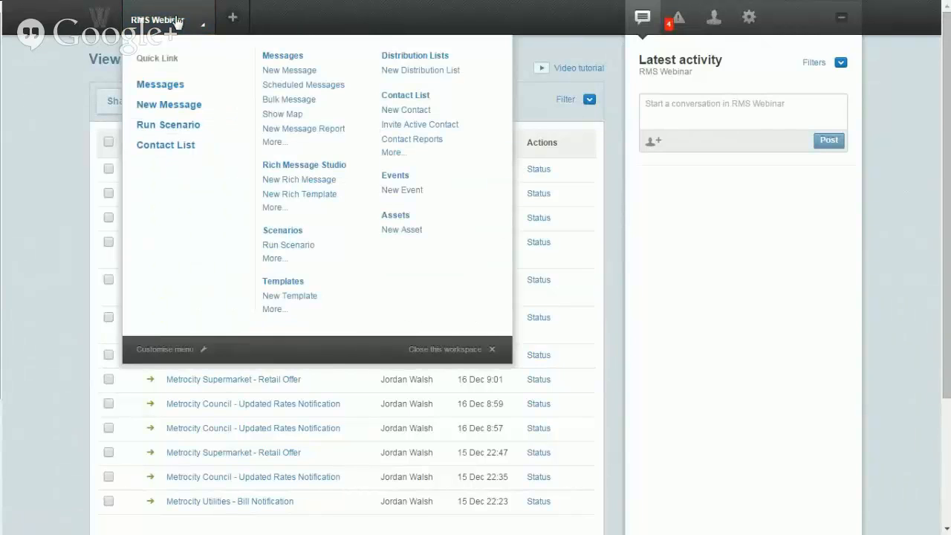
Step: Open the Metrocity Utilities - Bill Notification template for editing and switch between mobile and web views
left_click(269, 162)
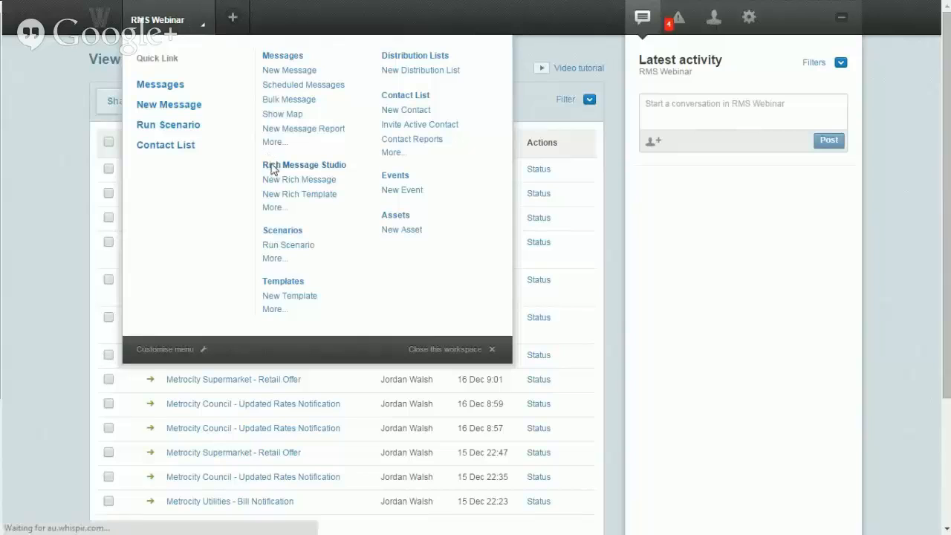
mouse_move(781, 204)
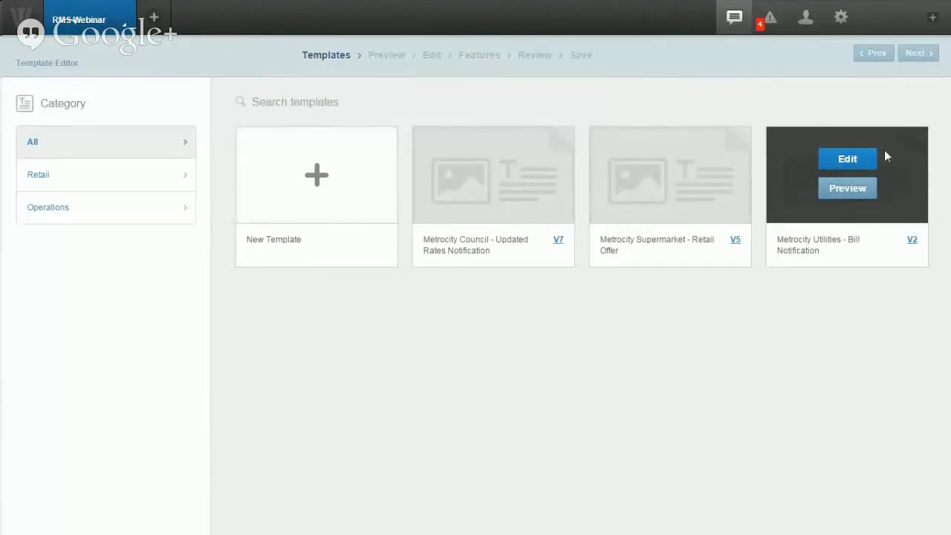
left_click(847, 160)
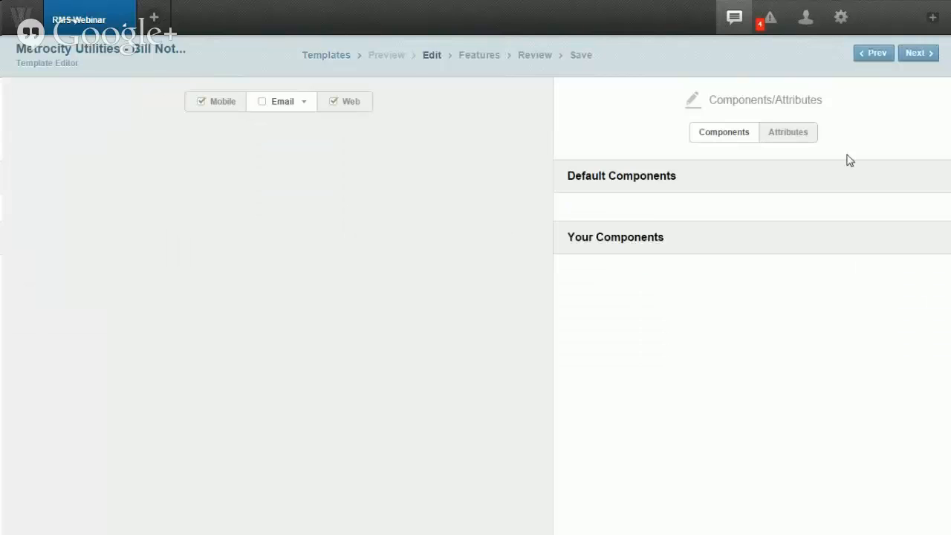
left_click(223, 102)
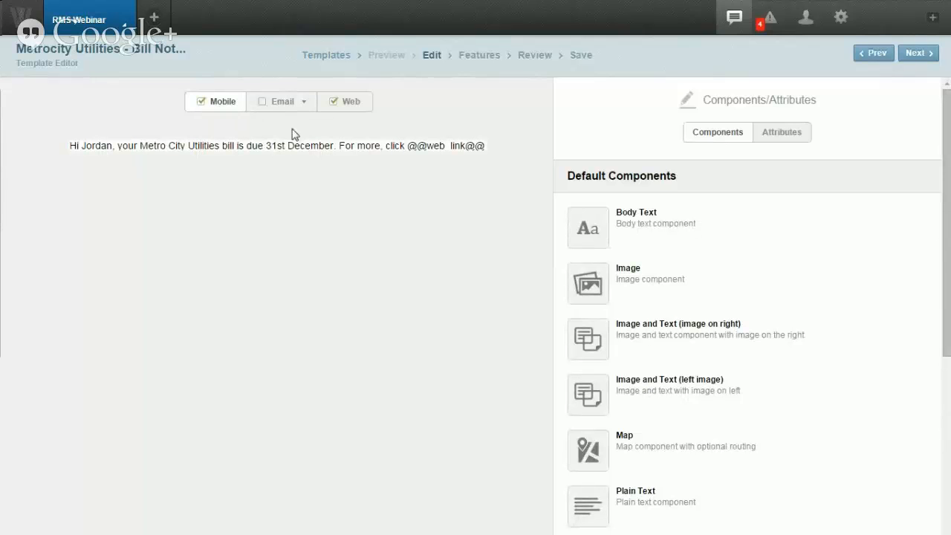
left_click(350, 104)
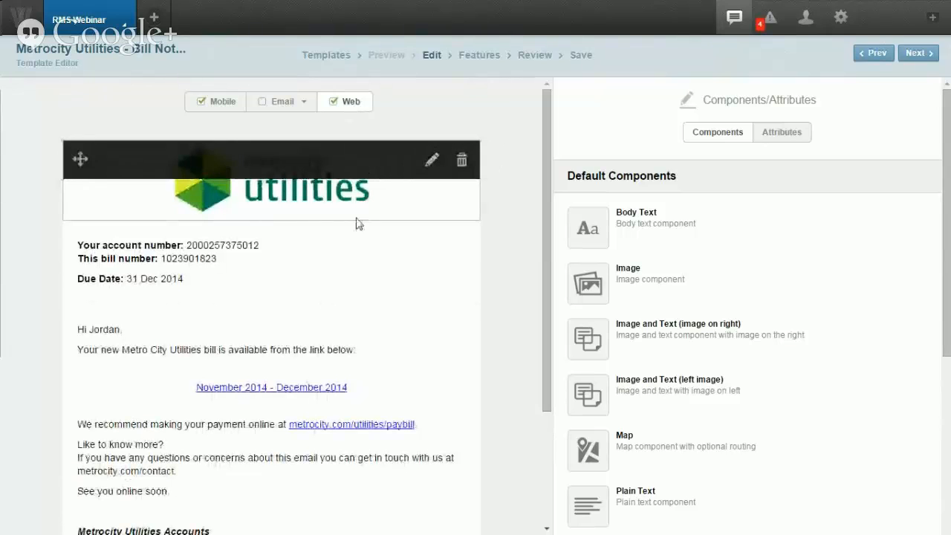
Step: Open and close the account-details text block without changes
left_click(426, 243)
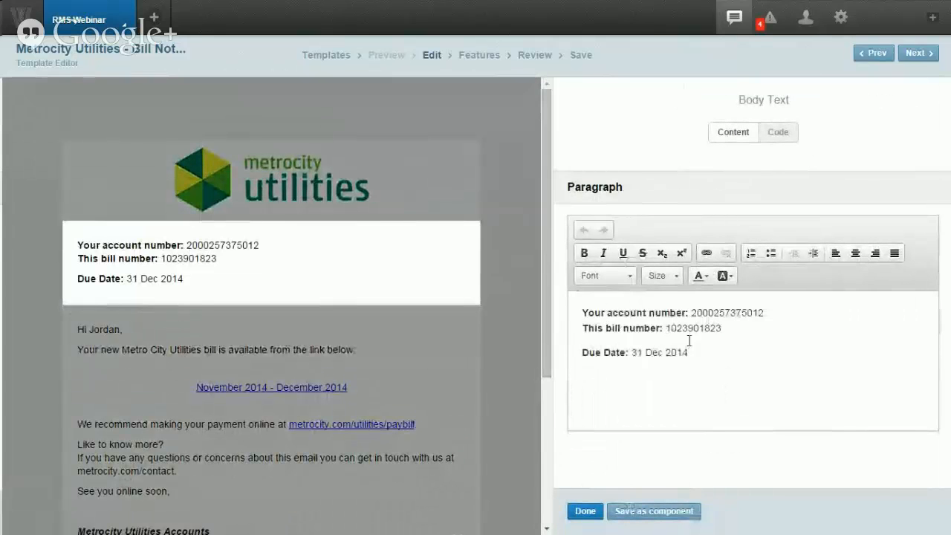
left_click(516, 221)
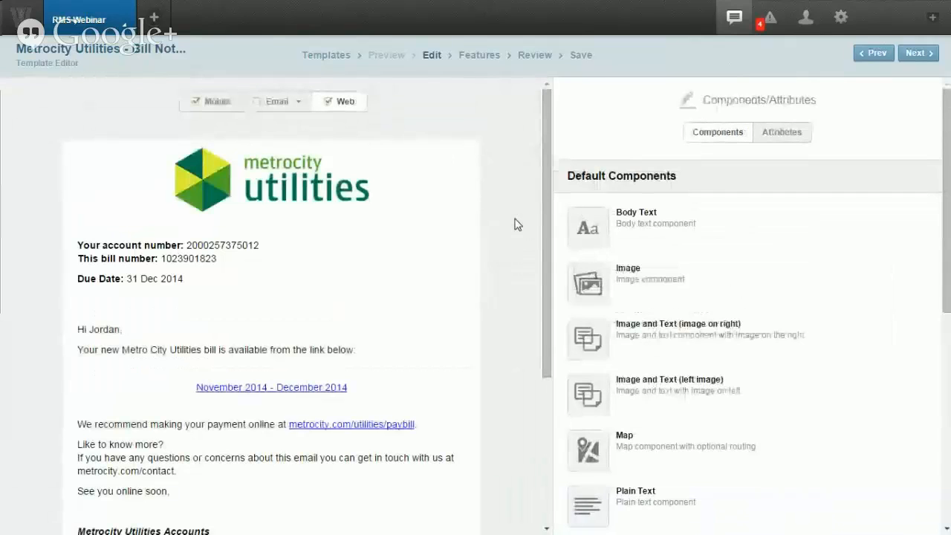
scroll(518, 225, "down", 1)
scroll(518, 224, "down", 1)
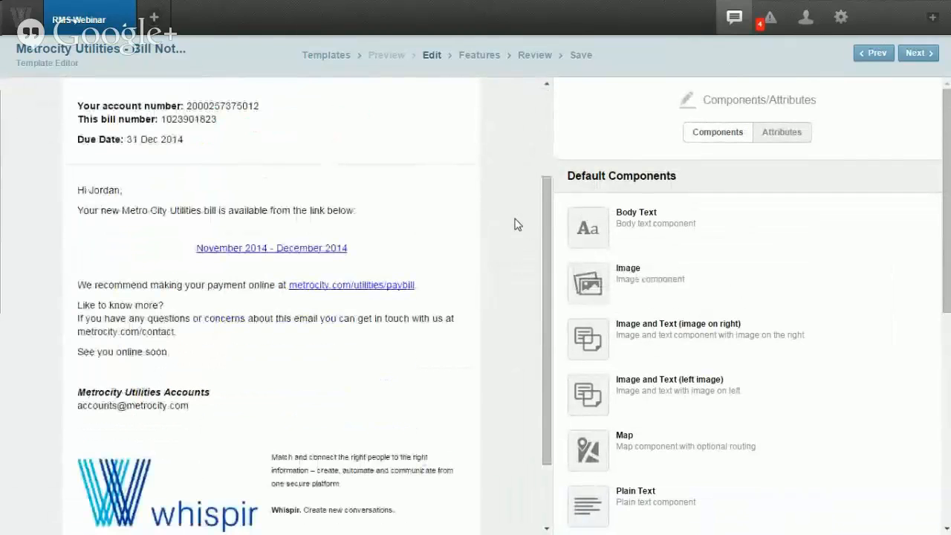
scroll(518, 224, "down", 1)
scroll(515, 223, "up", 1)
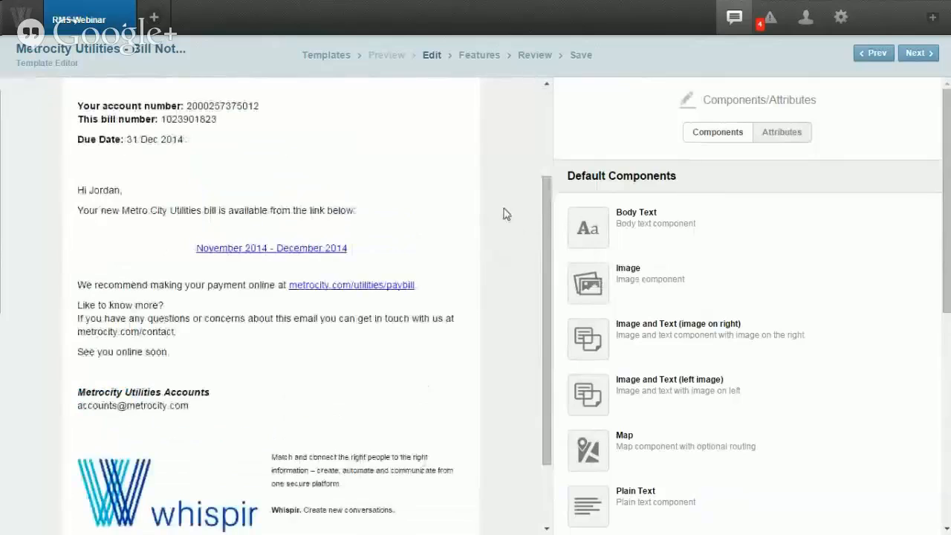
Step: Check the greeting block, then open the November 2014 - December 2014 link block settings
mouse_move(429, 207)
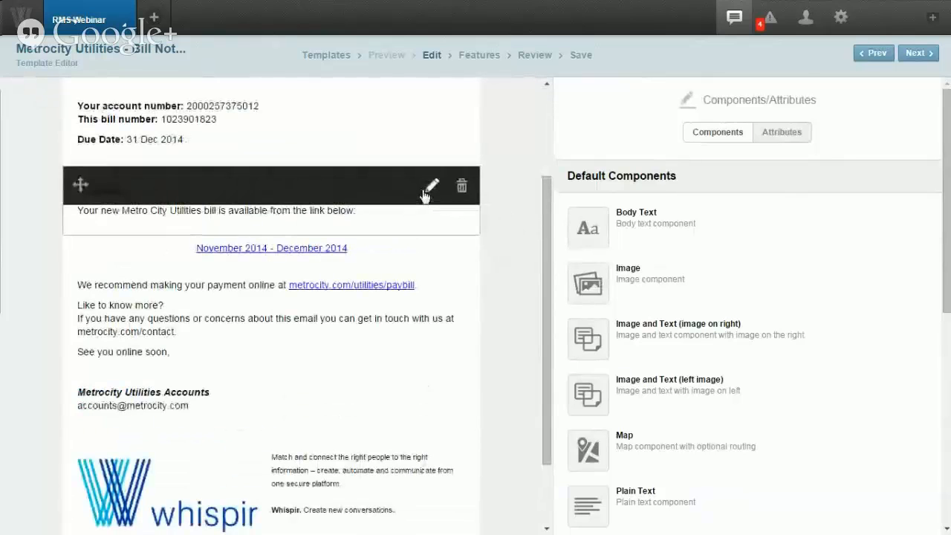
left_click(432, 186)
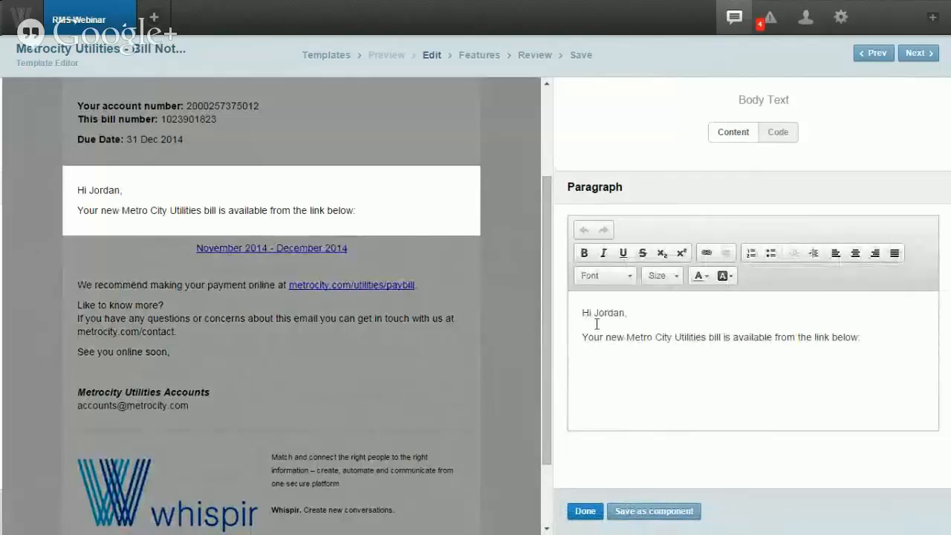
left_click(520, 302)
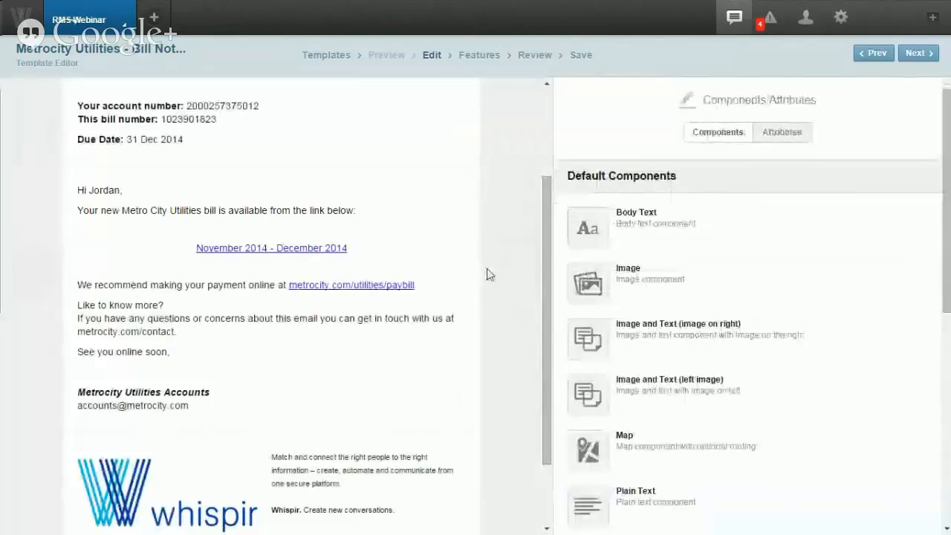
left_click(430, 256)
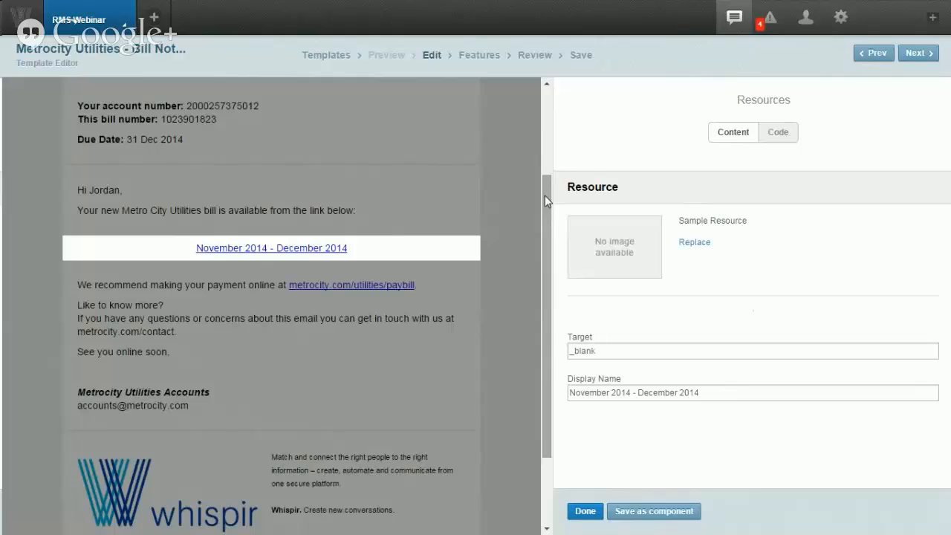
Step: Cancel replacing the link's resource without uploading a file, and close the link settings
left_click(695, 245)
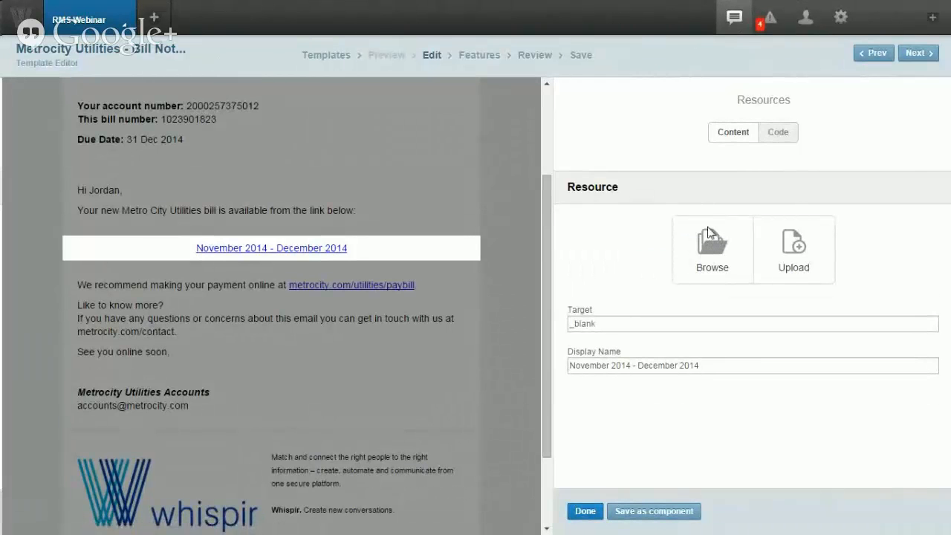
left_click(789, 248)
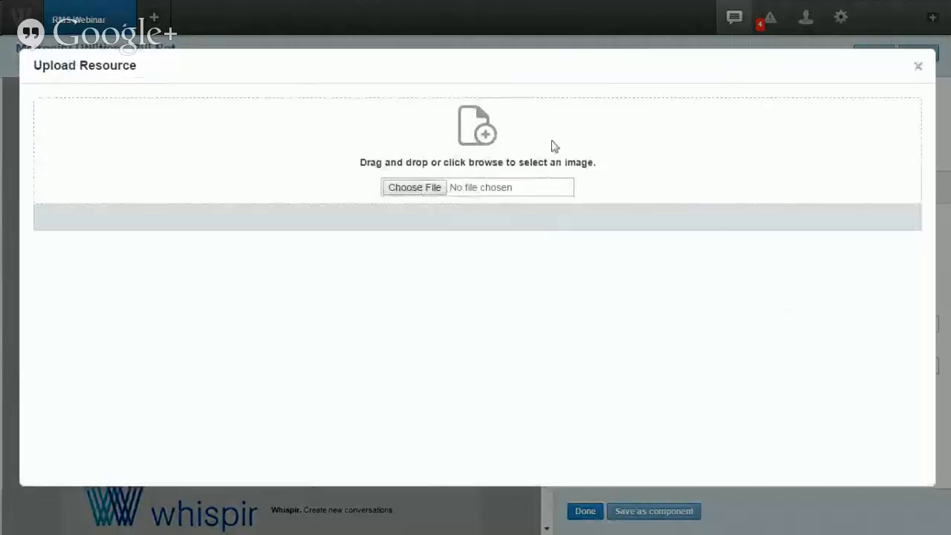
left_click(918, 69)
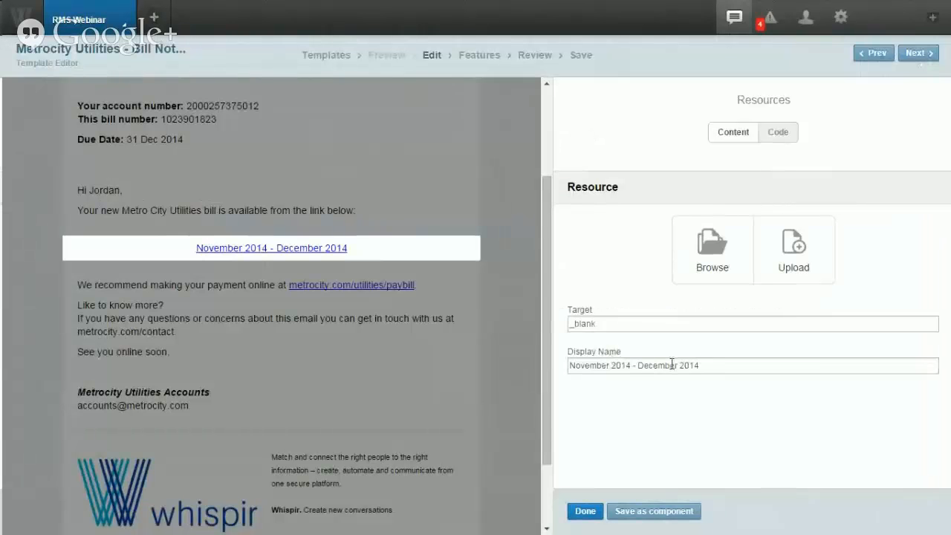
left_click(584, 511)
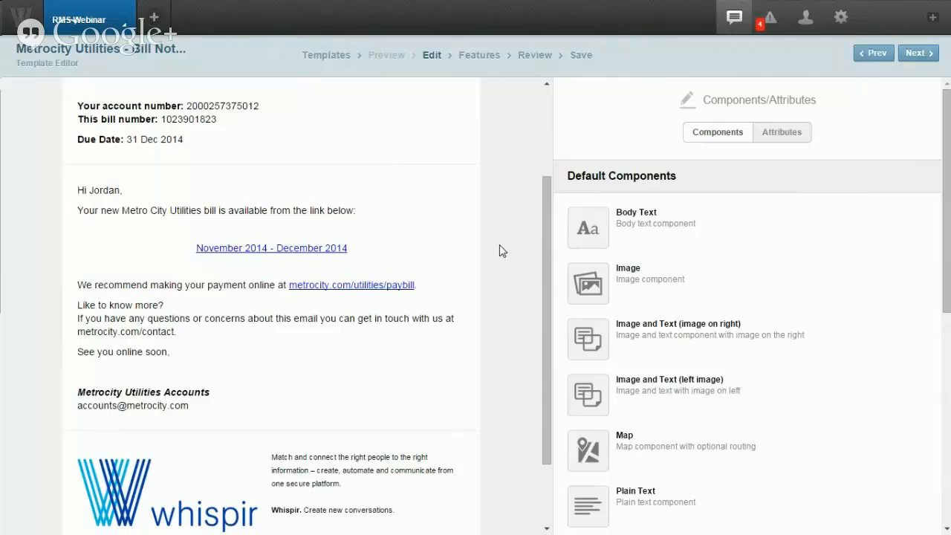
scroll(500, 251, "down", 1)
mouse_move(323, 250)
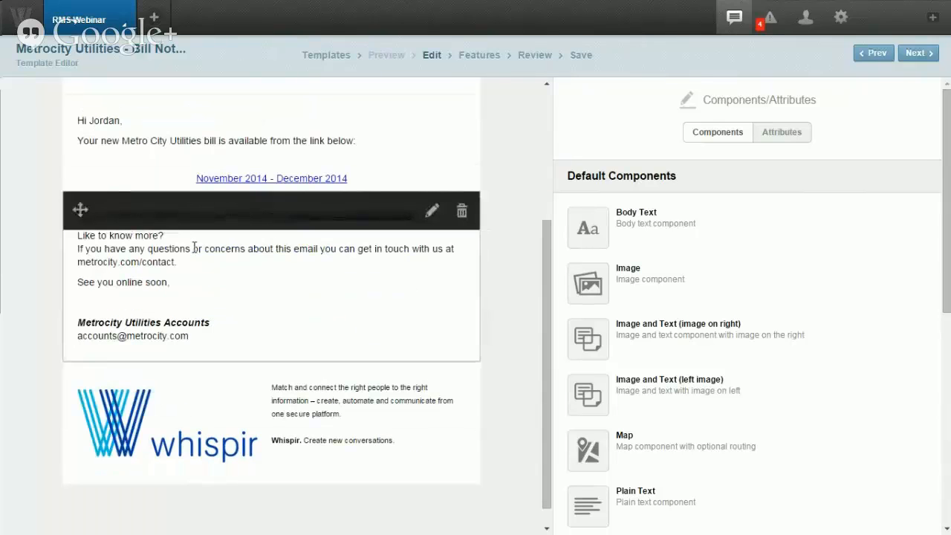
left_click(195, 248)
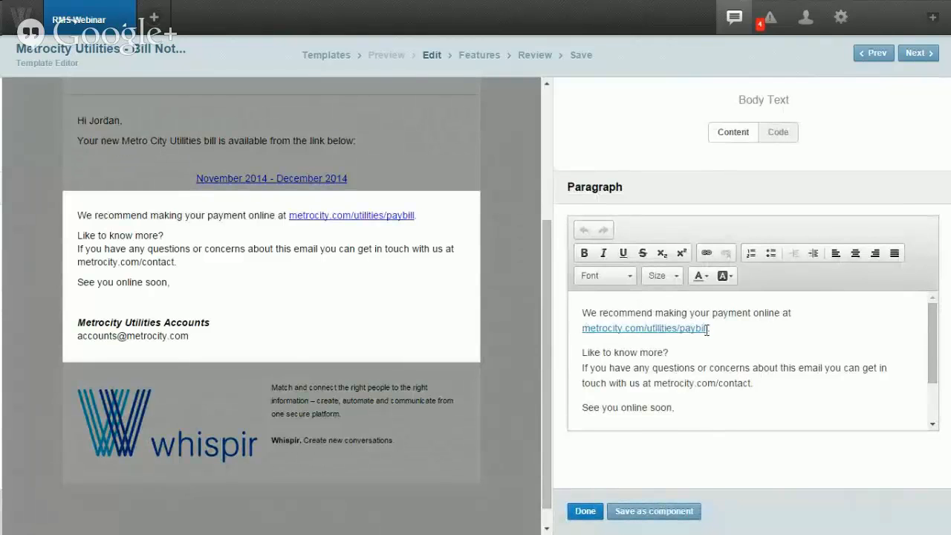
left_click_drag(707, 329, 585, 333)
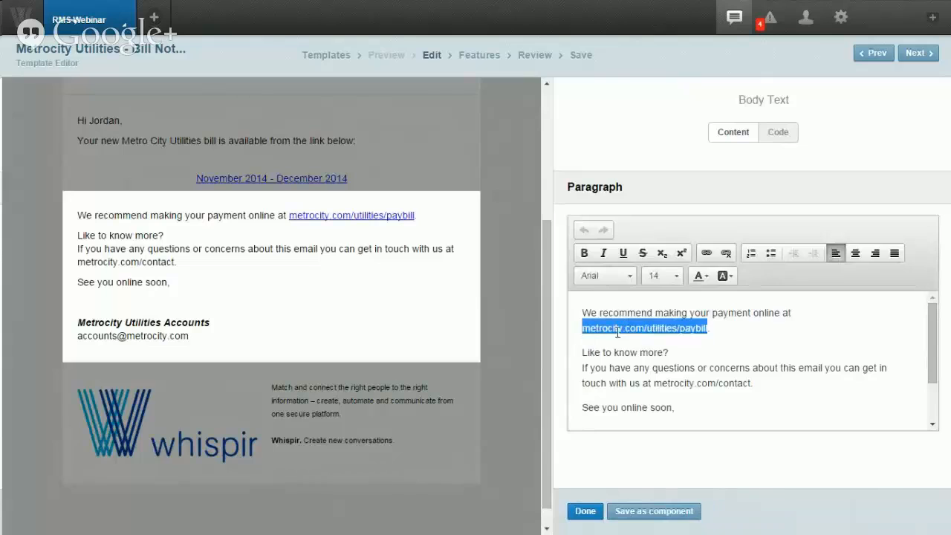
left_click(706, 255)
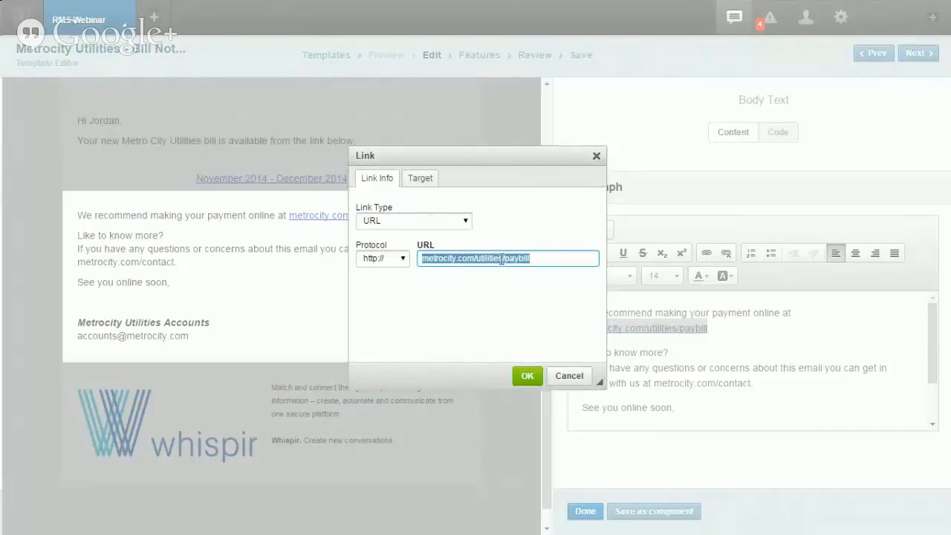
left_click(528, 377)
scroll(621, 362, "down", 2)
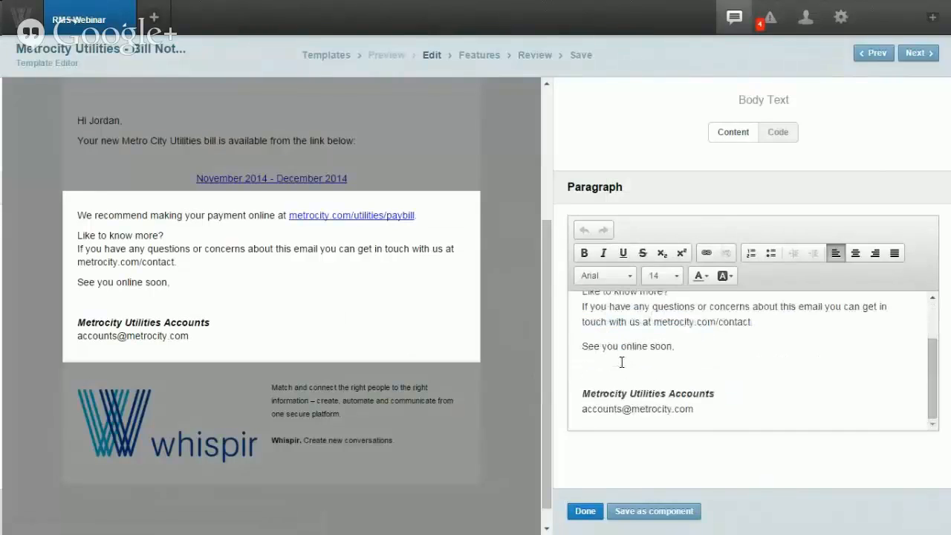
left_click(586, 511)
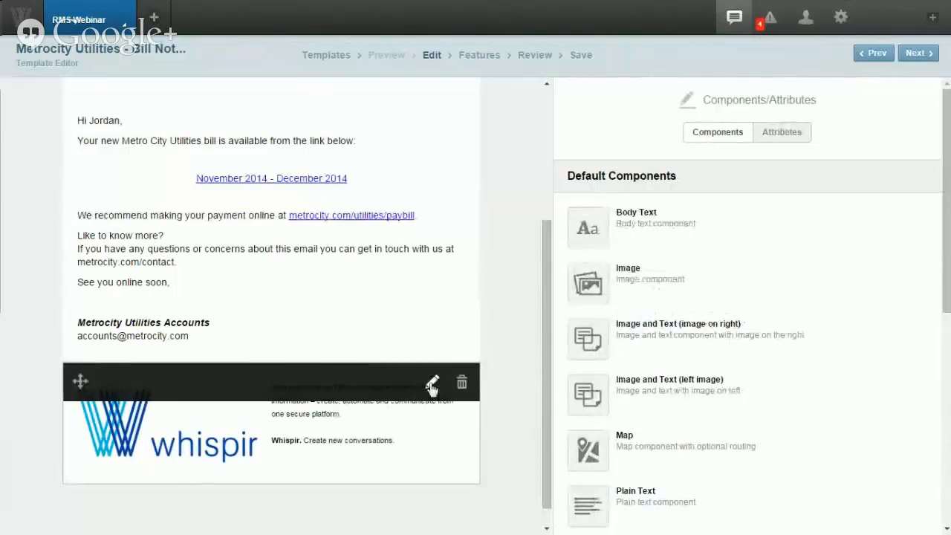
Step: Insert a map block under the Due Date details, leaving its routing turned off
scroll(512, 335, "up", 3)
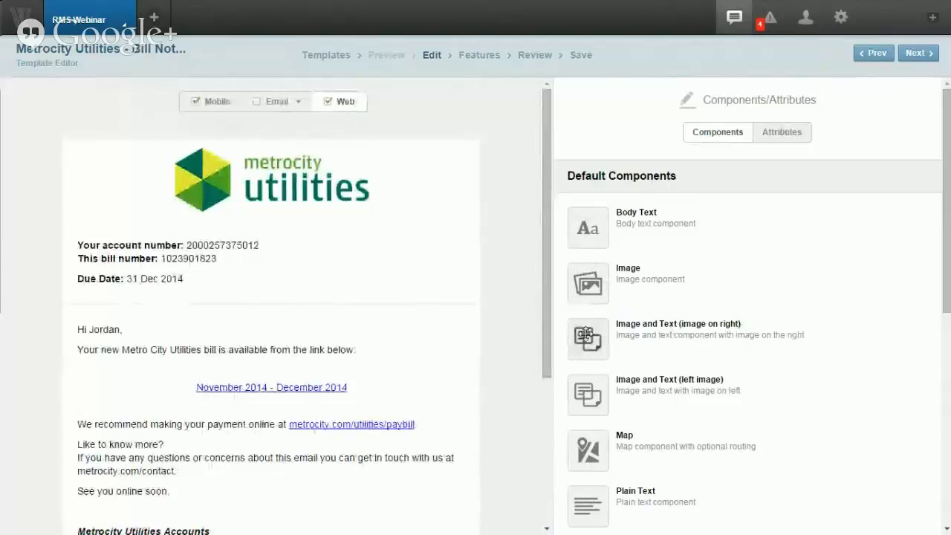
scroll(587, 331, "down", 3)
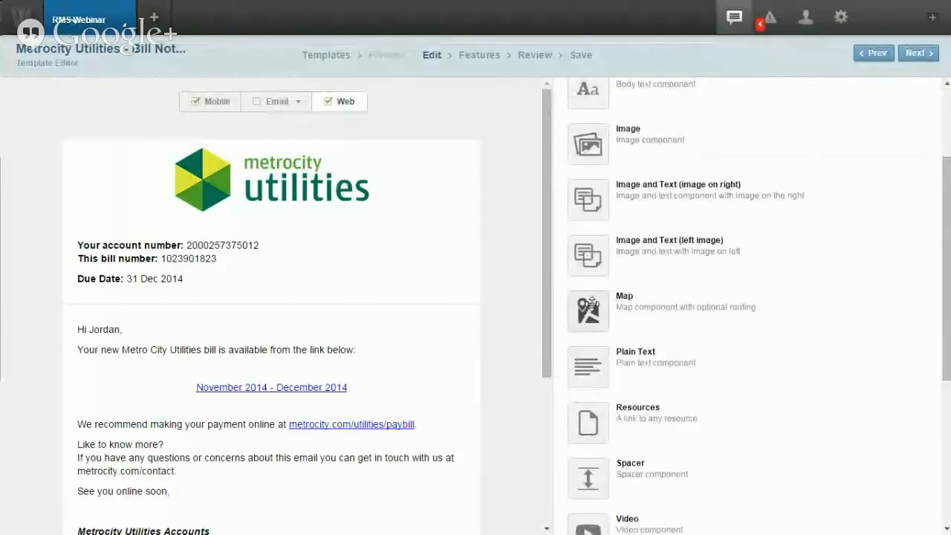
left_click_drag(589, 312, 368, 285)
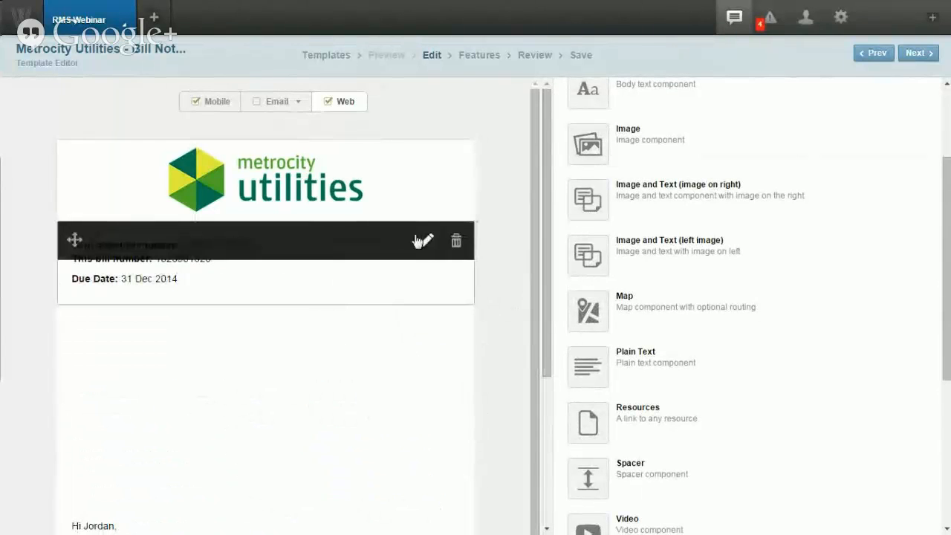
scroll(505, 298, "down", 1)
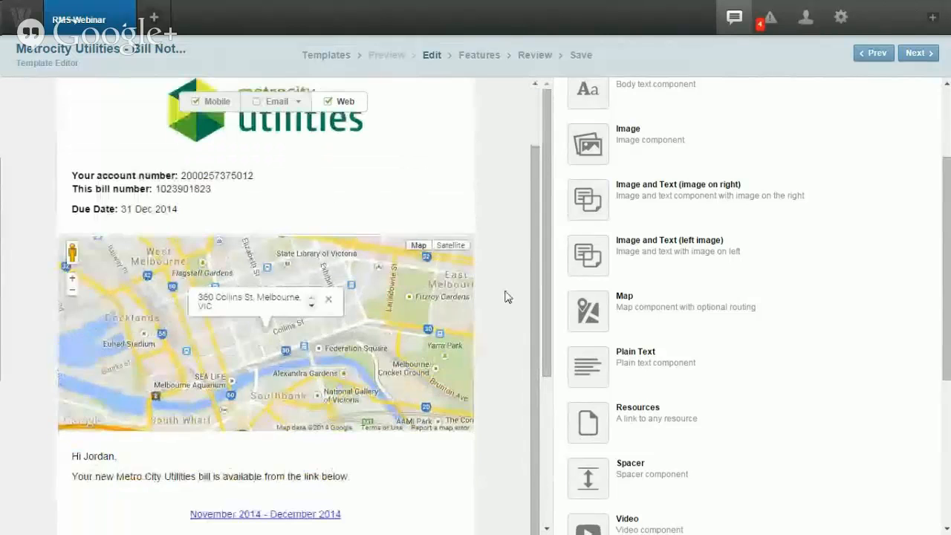
mouse_move(330, 243)
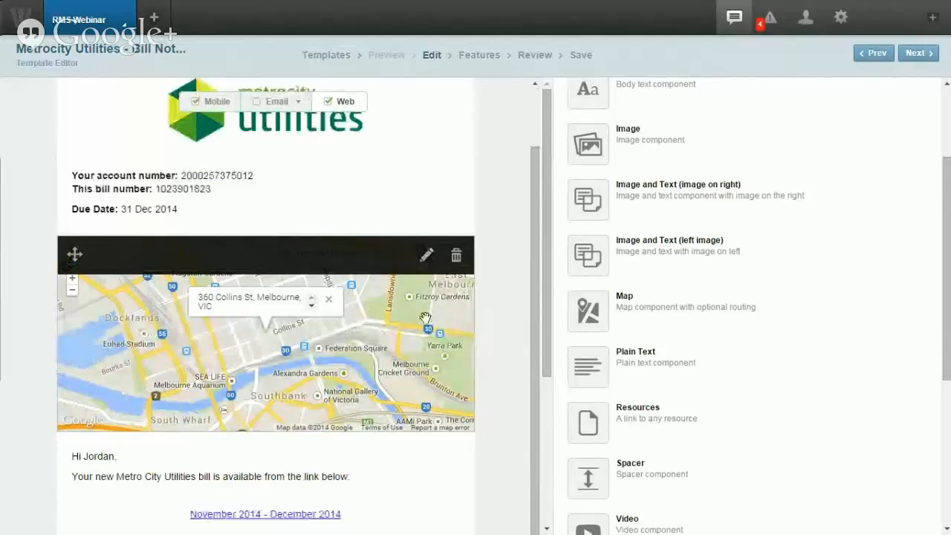
left_click(422, 256)
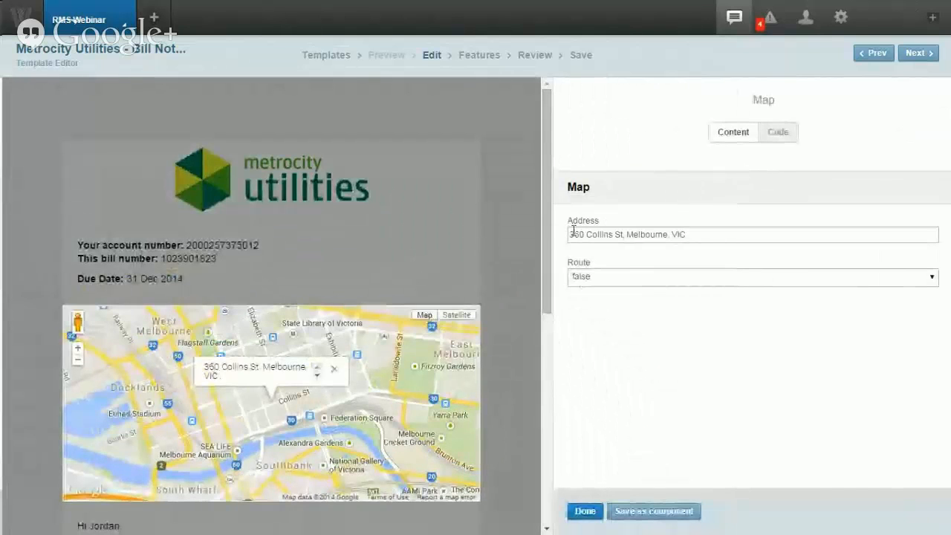
left_click(602, 277)
left_click(600, 278)
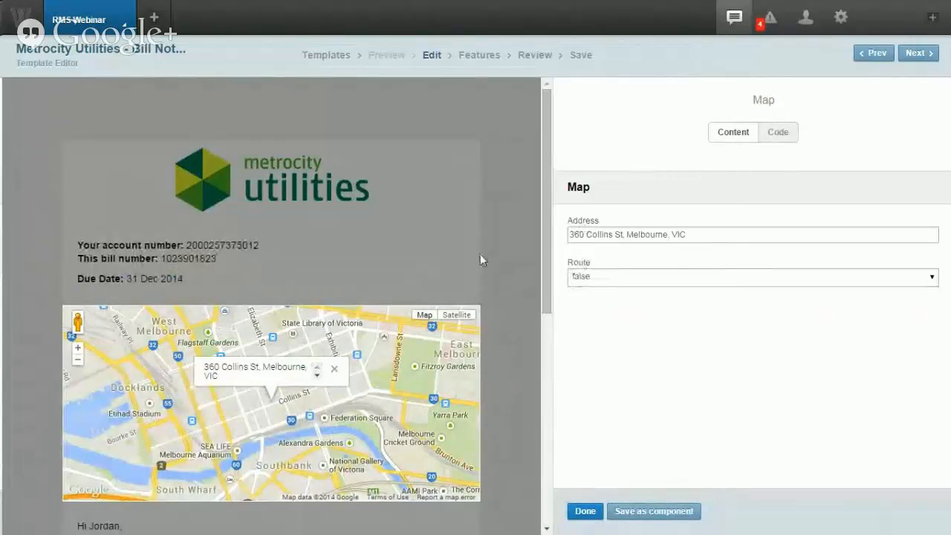
left_click(510, 258)
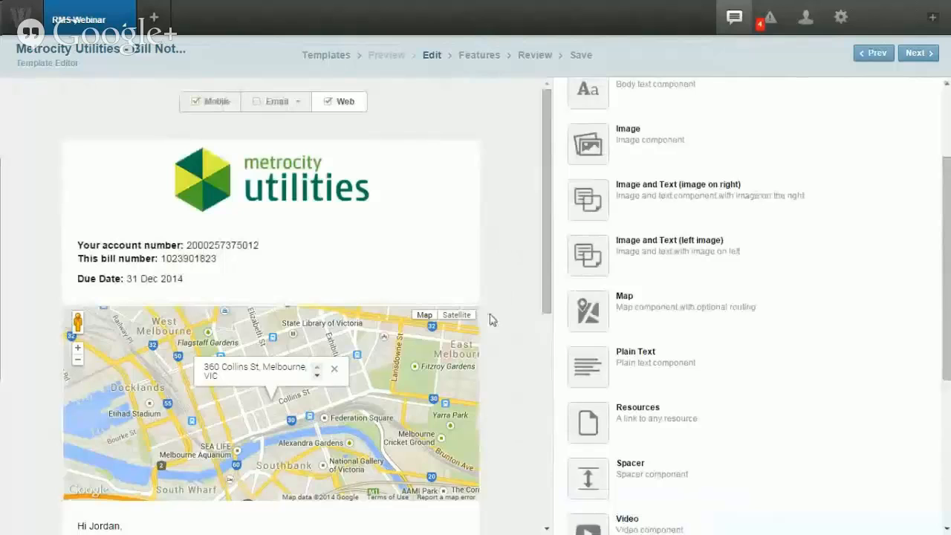
Step: Delete the map block so the greeting follows the due date
left_click(460, 324)
left_click(345, 304)
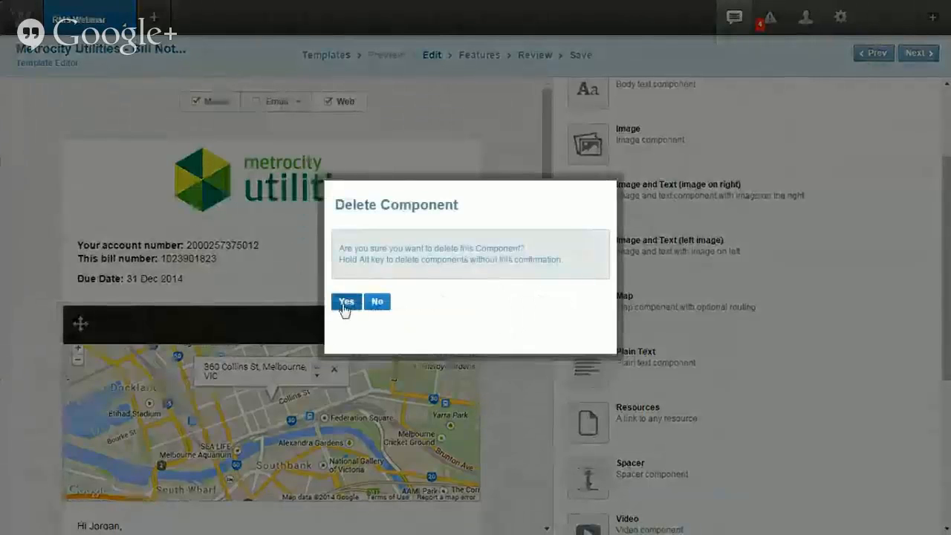
scroll(587, 304, "down", 3)
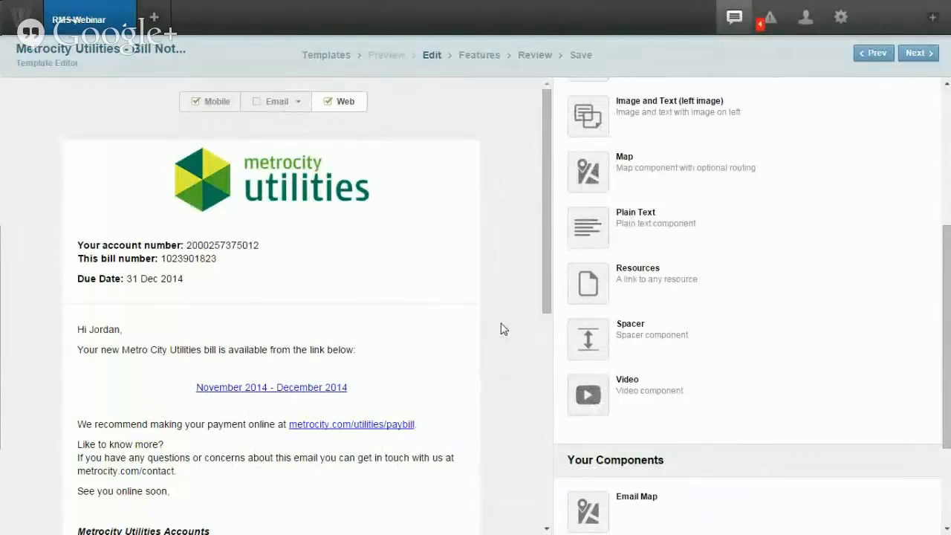
scroll(504, 291, "down", 4)
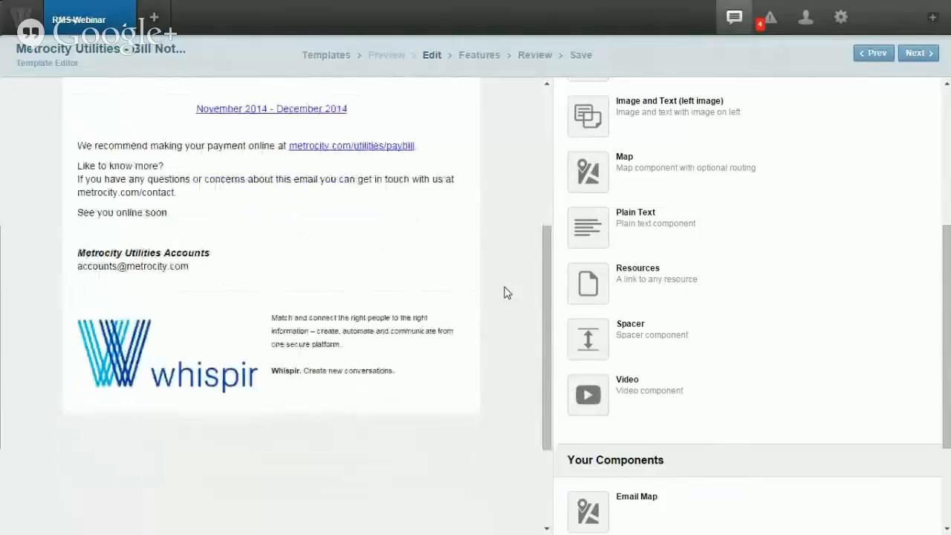
scroll(504, 291, "up", 3)
scroll(505, 290, "up", 1)
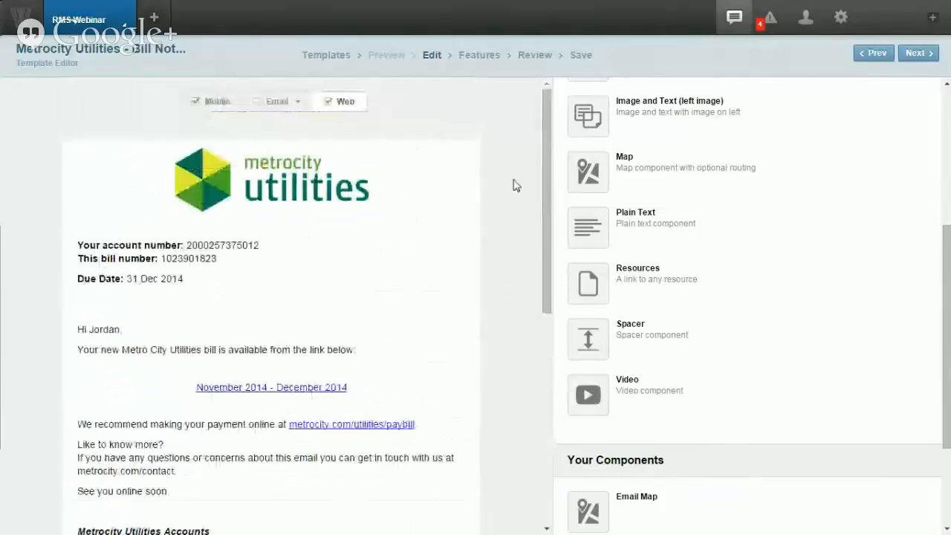
Step: Save the Metrocity Utilities - Bill Notification template as V3
left_click(578, 56)
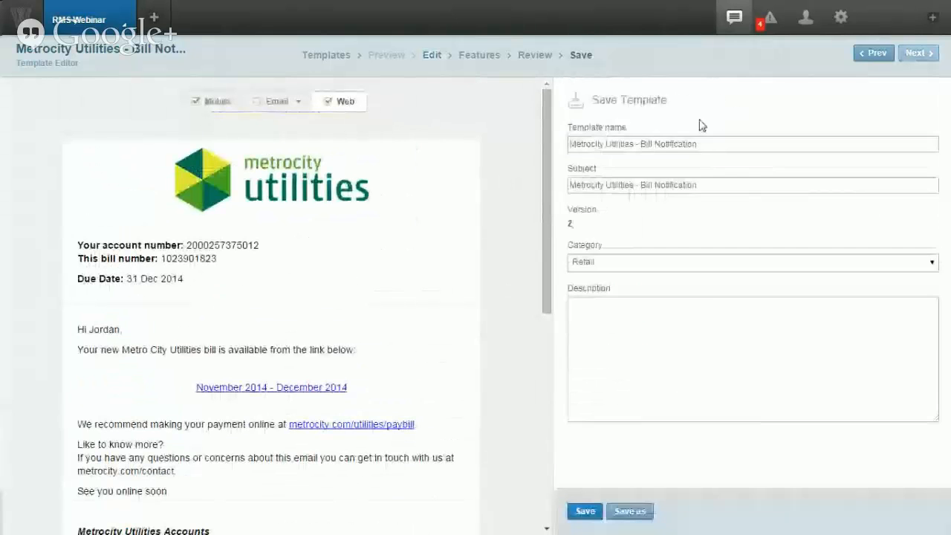
left_click(587, 511)
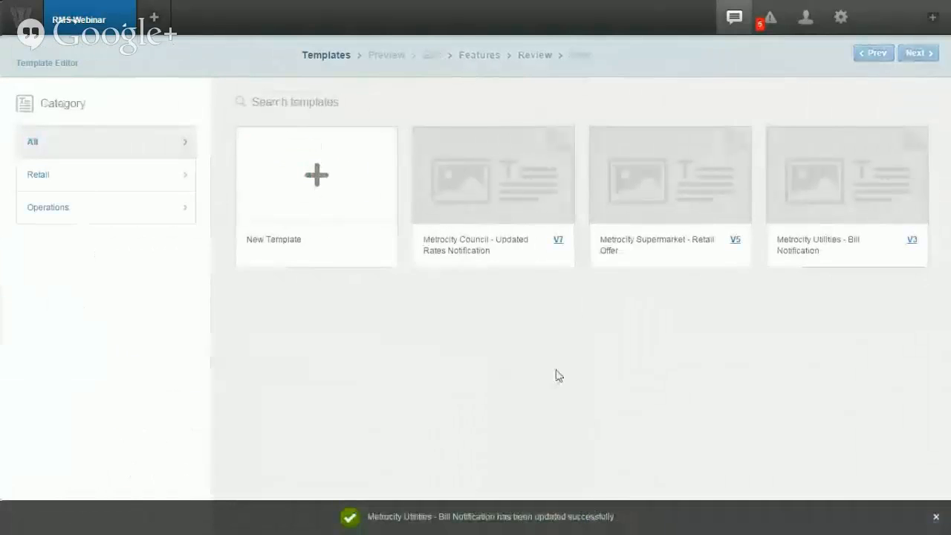
mouse_move(480, 197)
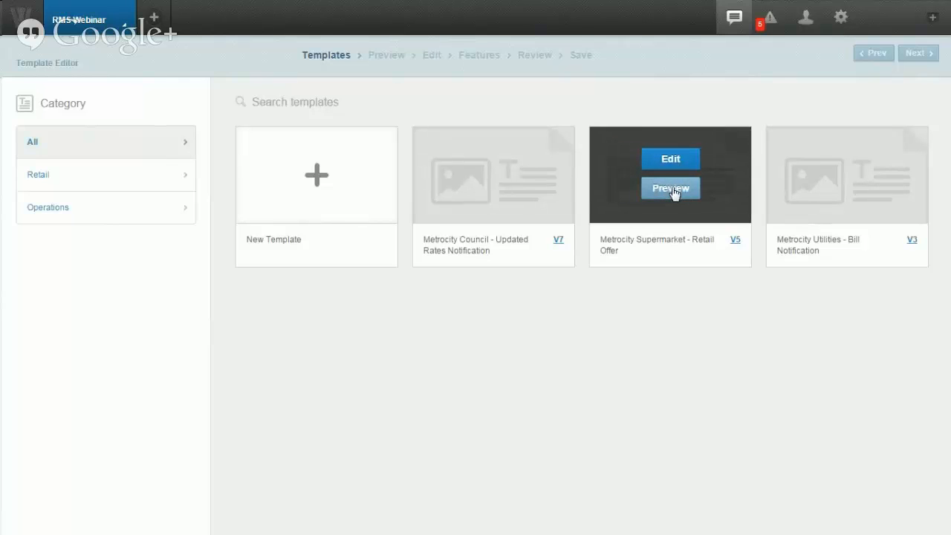
Step: Preview the Metrocity Supermarket Retail Offer template in its mobile web layout
left_click(677, 194)
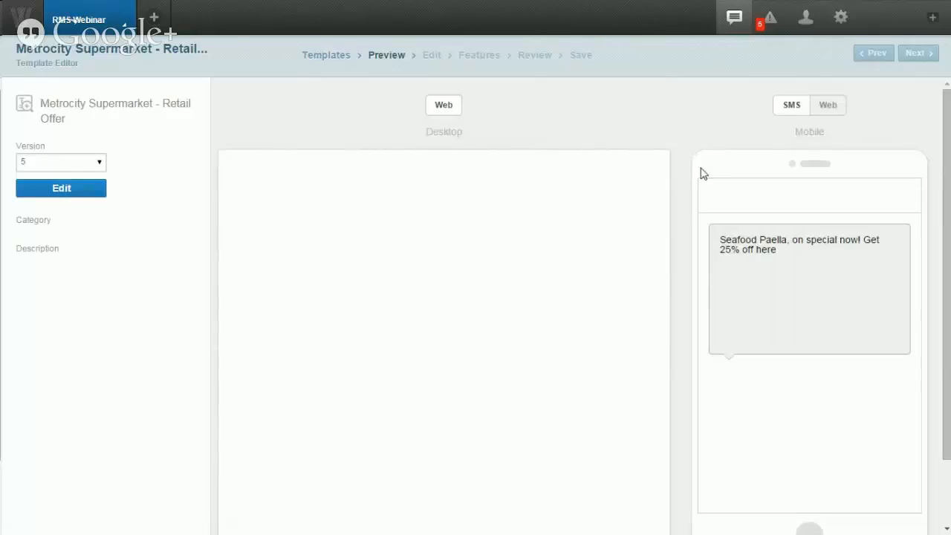
left_click(822, 110)
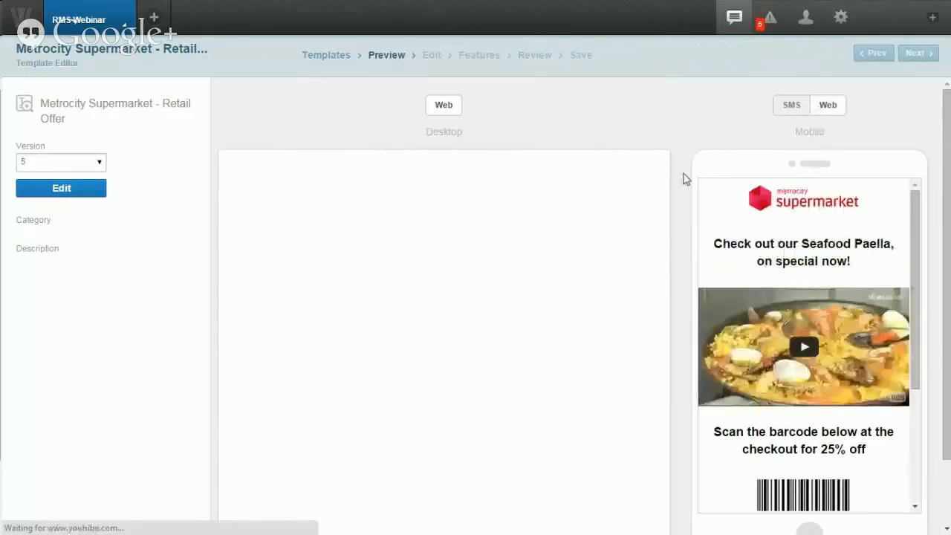
scroll(684, 178, "down", 2)
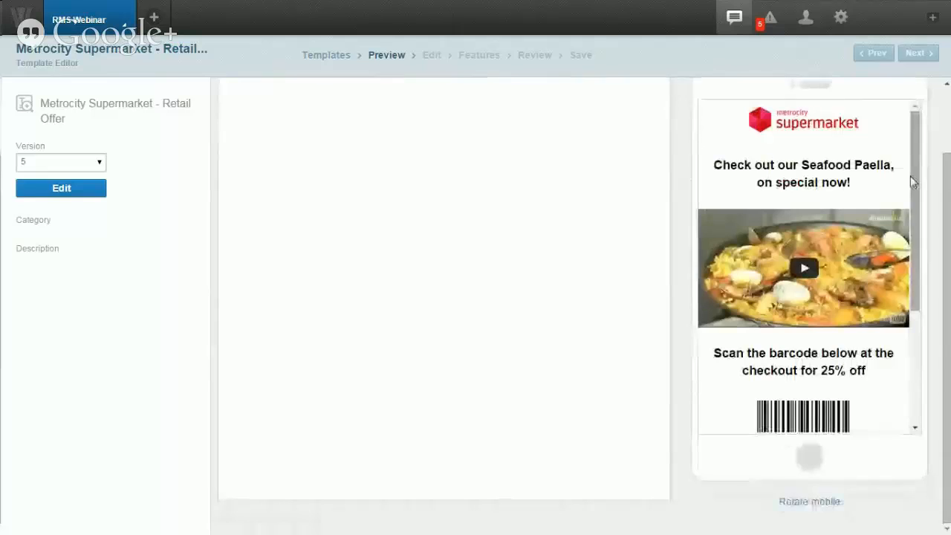
left_click_drag(910, 175, 915, 275)
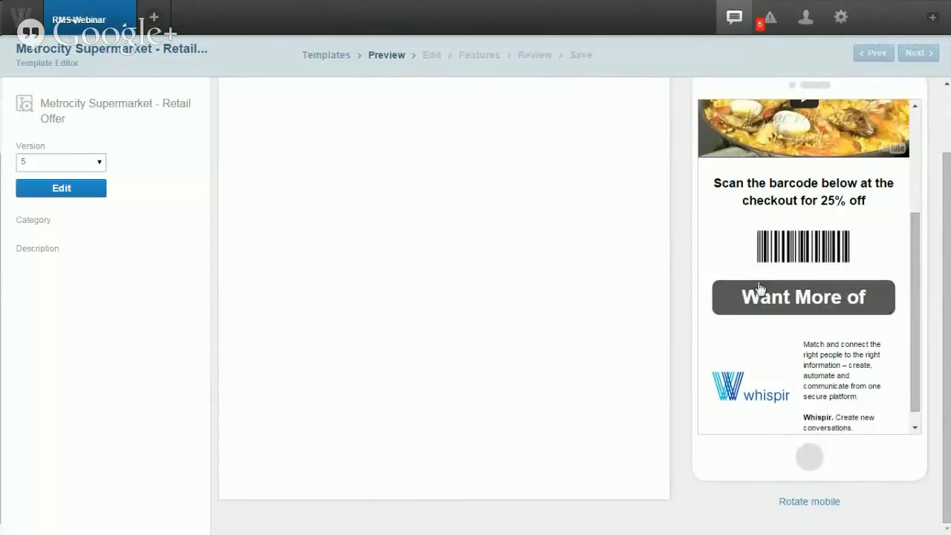
Step: Switch the preview to version 4, check its mobile web layout, and start editing it
left_click(97, 163)
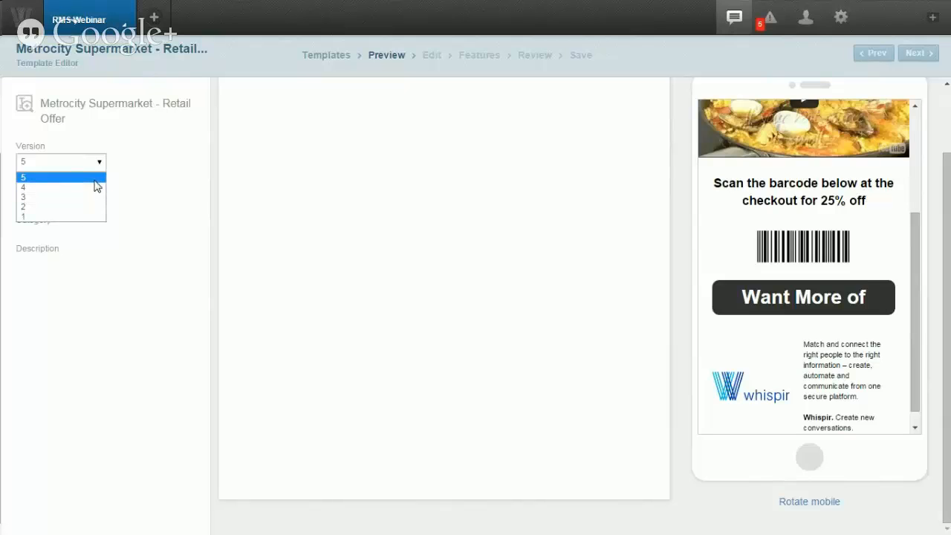
left_click(86, 187)
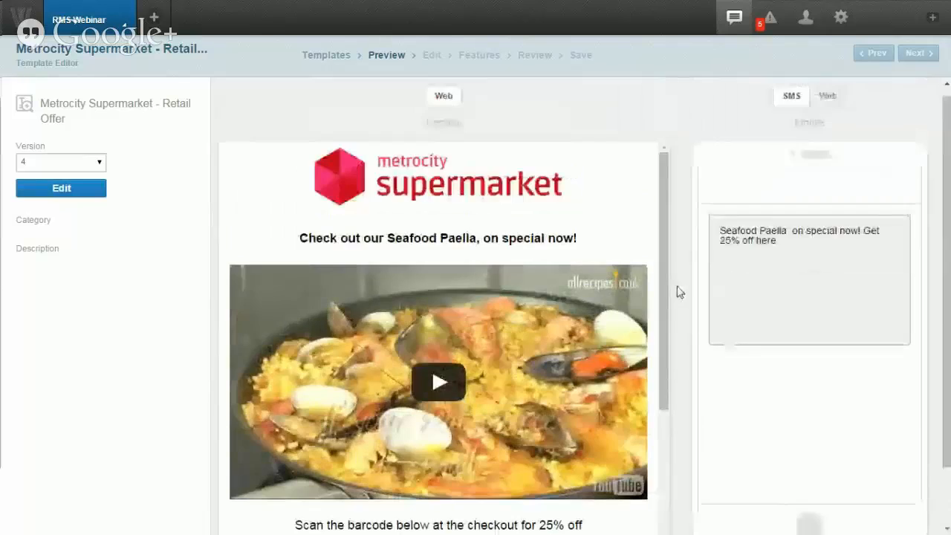
left_click(828, 105)
scroll(700, 143, "down", 1)
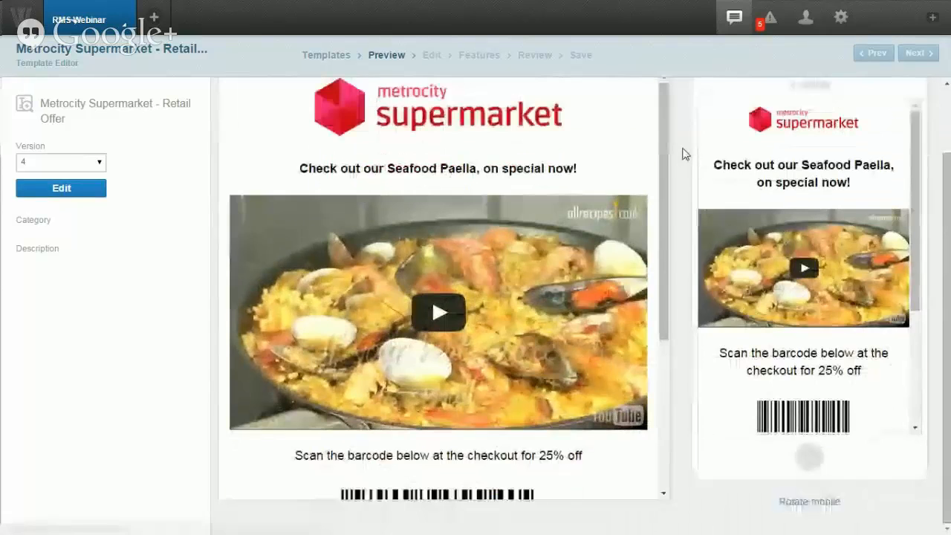
scroll(798, 327, "down", 2)
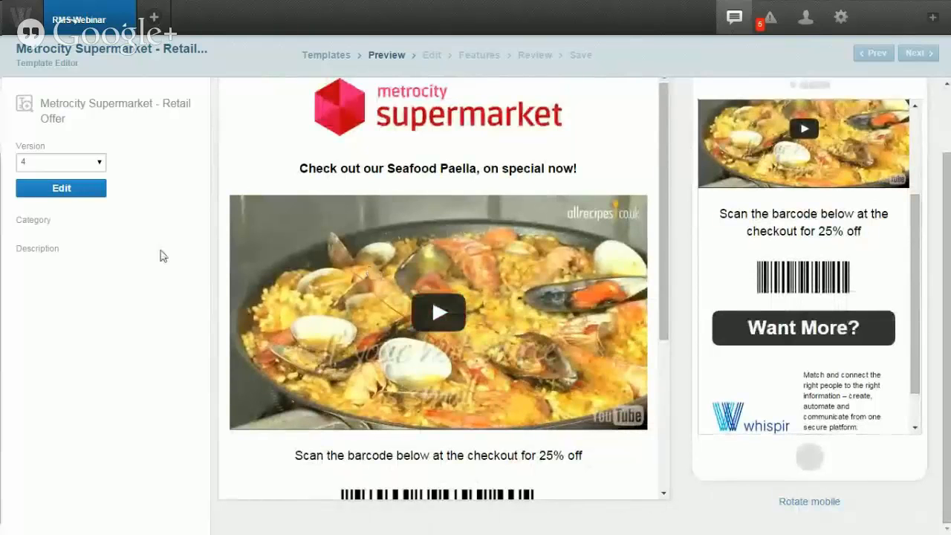
left_click(62, 189)
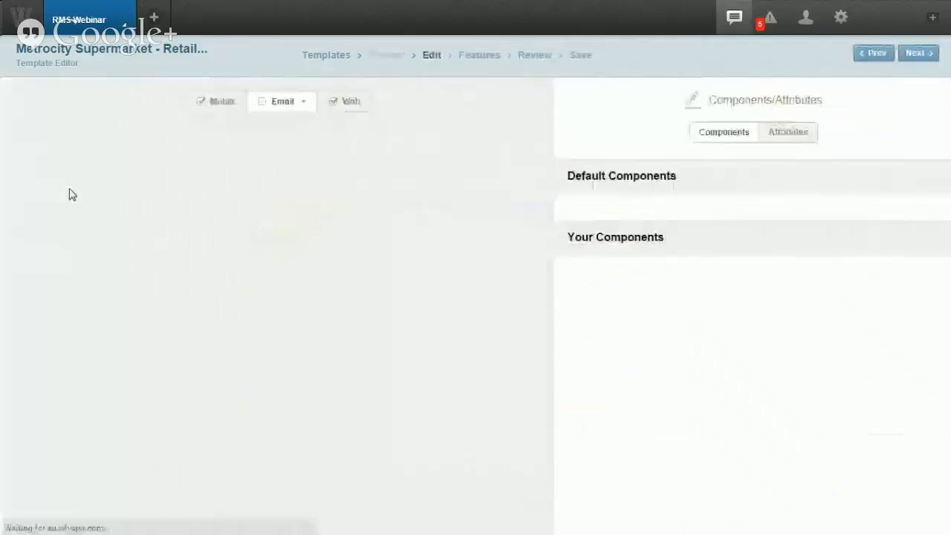
Step: Enable the Web version and save version 4 as the latest template, V6
left_click(334, 104)
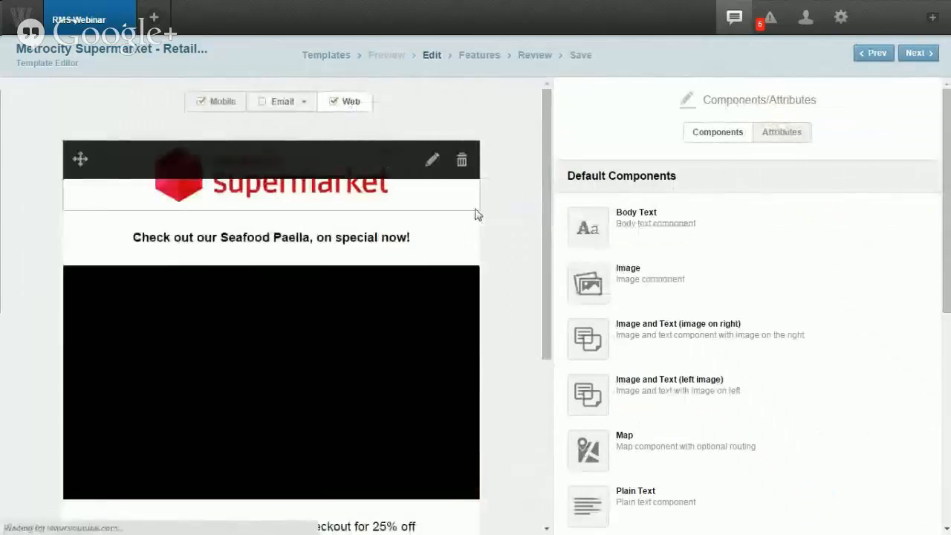
mouse_move(541, 198)
left_mouse_down()
mouse_move(543, 327)
mouse_move(540, 190)
left_mouse_up()
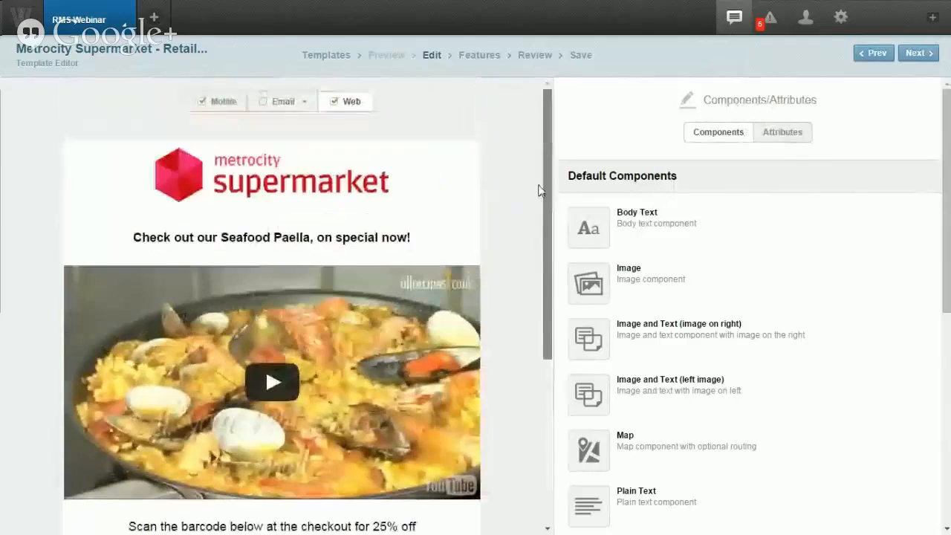
left_click(577, 57)
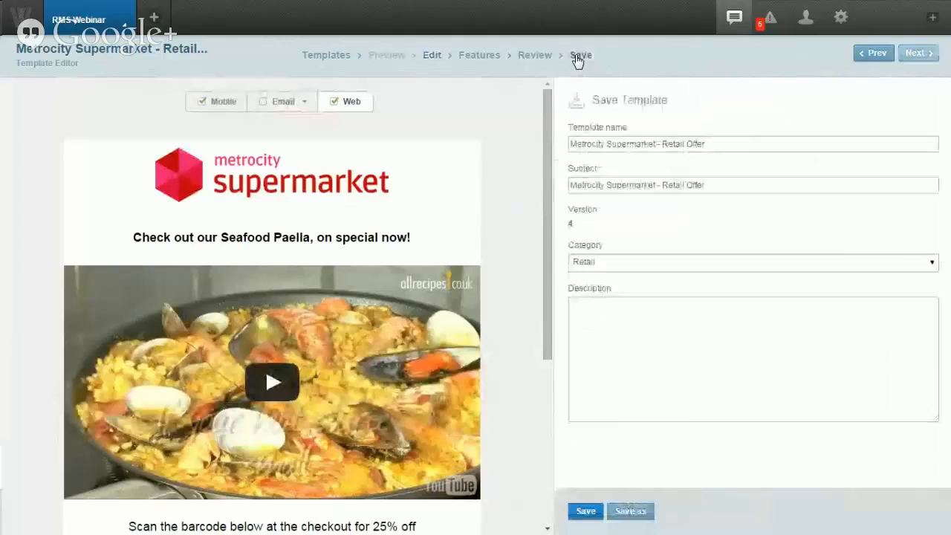
left_click(588, 512)
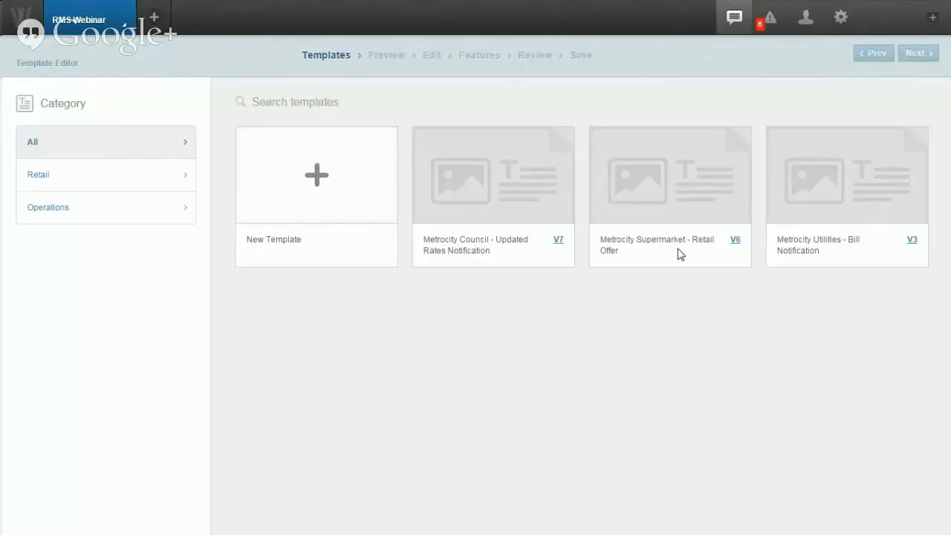
Step: Go to the full Template List and tick only the Supermarket Retail Offer row
mouse_move(681, 191)
left_click(97, 26)
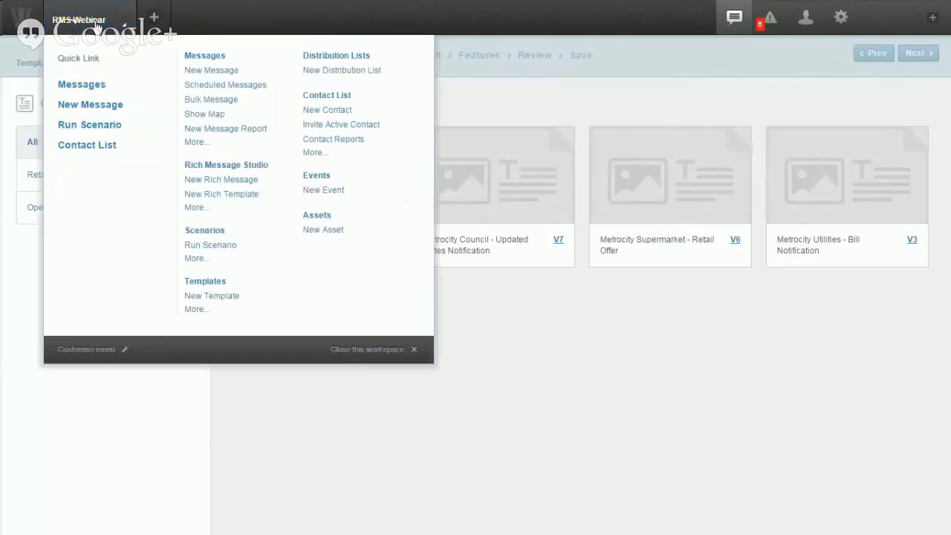
left_click(206, 282)
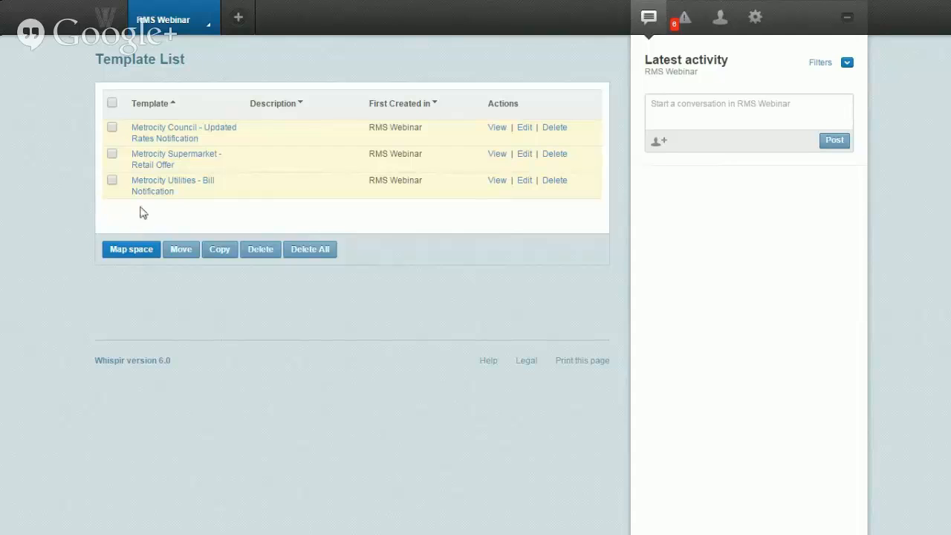
left_click(111, 181)
left_click(111, 154)
left_click(111, 180)
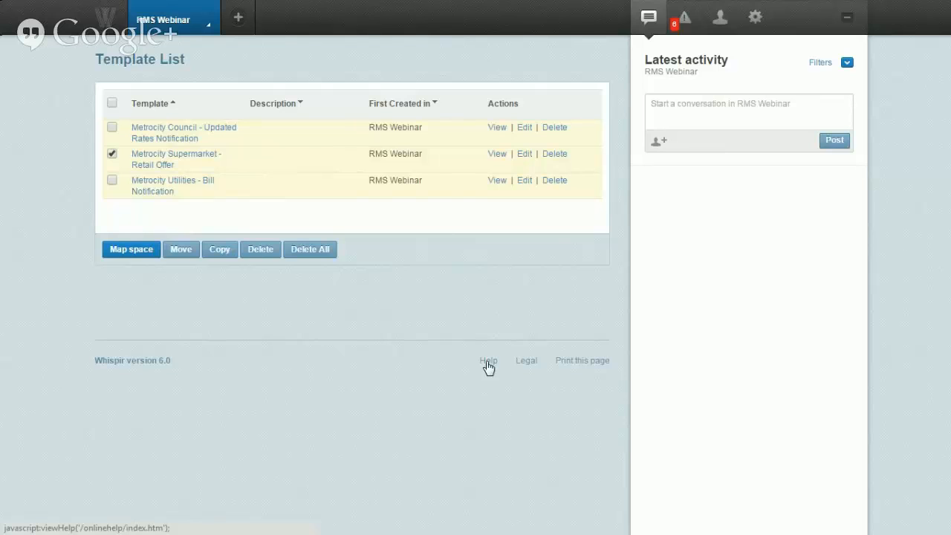
Step: Edit the Metrocity Council rates template and open its rates map editing panel
left_click(165, 22)
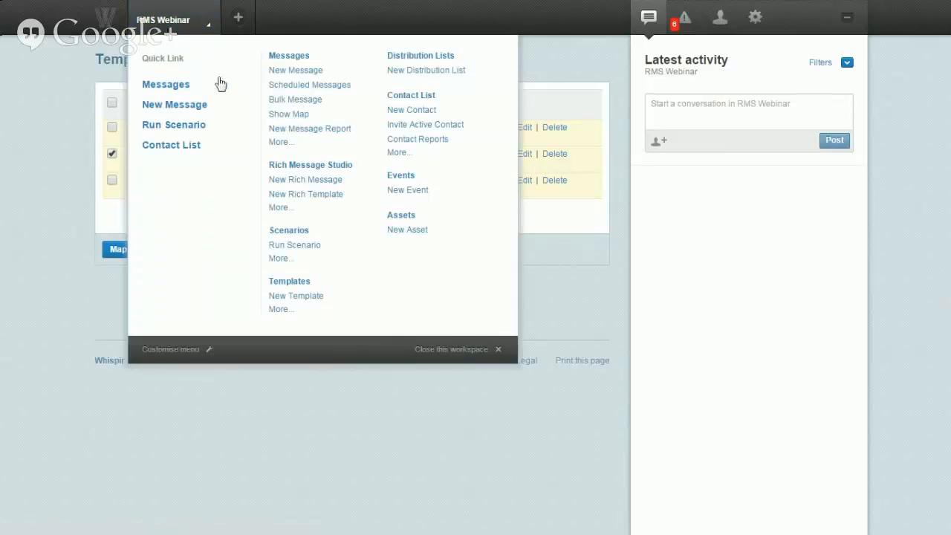
left_click(295, 168)
left_click(478, 162)
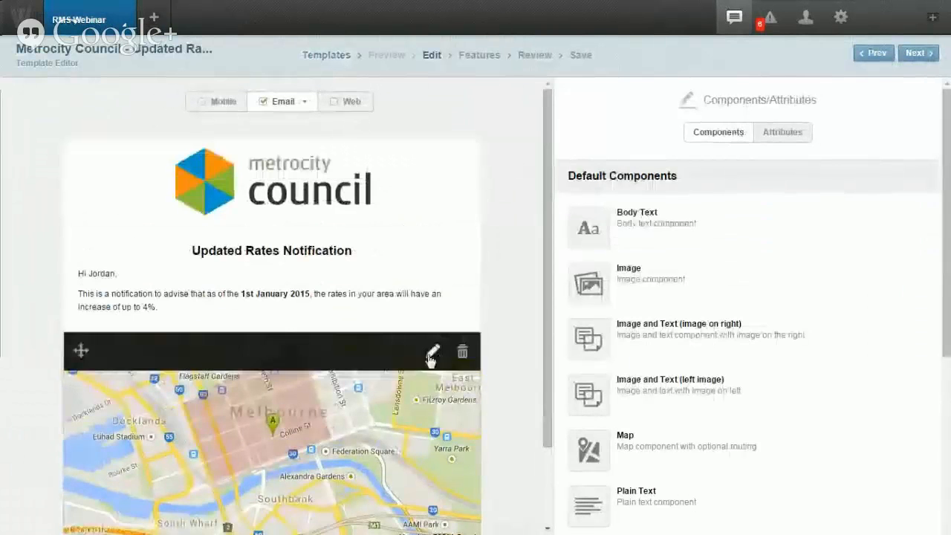
left_click(434, 351)
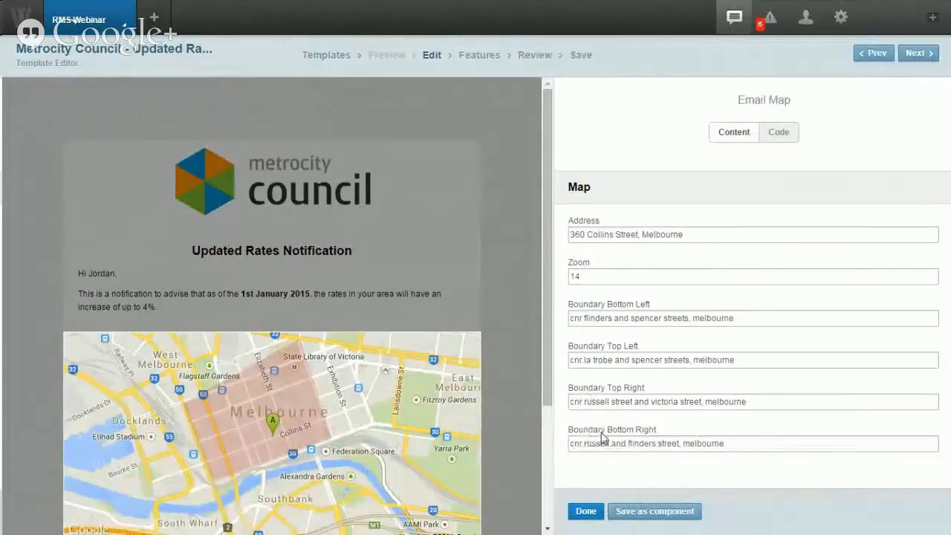
Step: Inspect the map's code and properties, including the map.address placeholder in the image URL
left_click(780, 134)
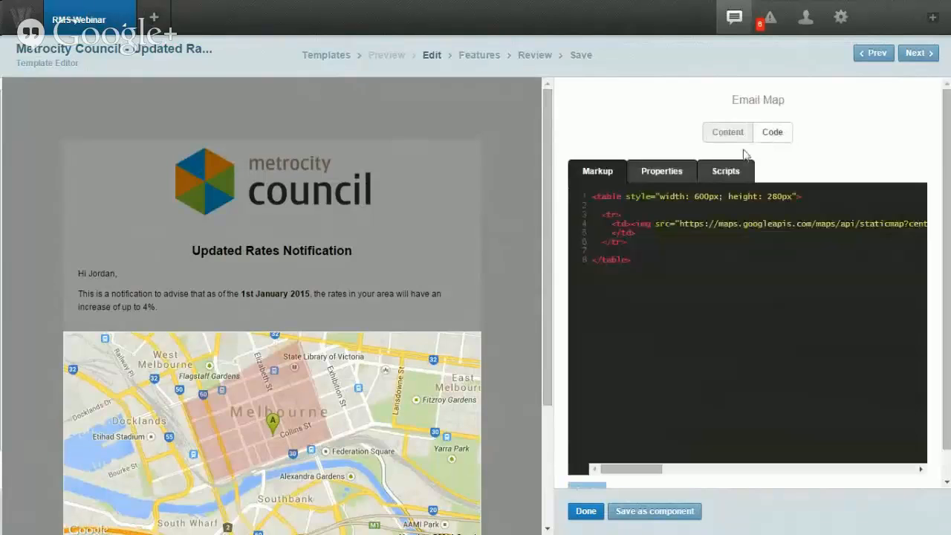
left_click_drag(547, 232, 280, 222)
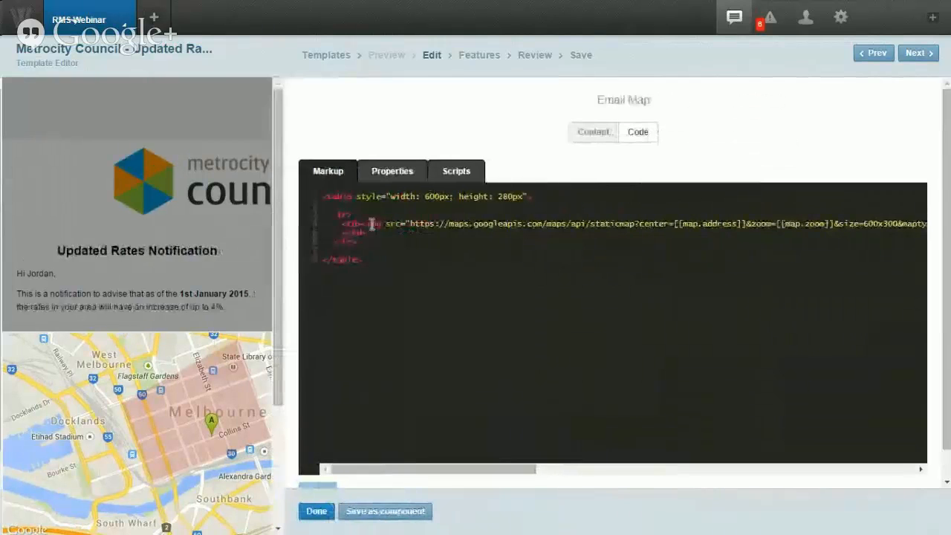
left_click(392, 171)
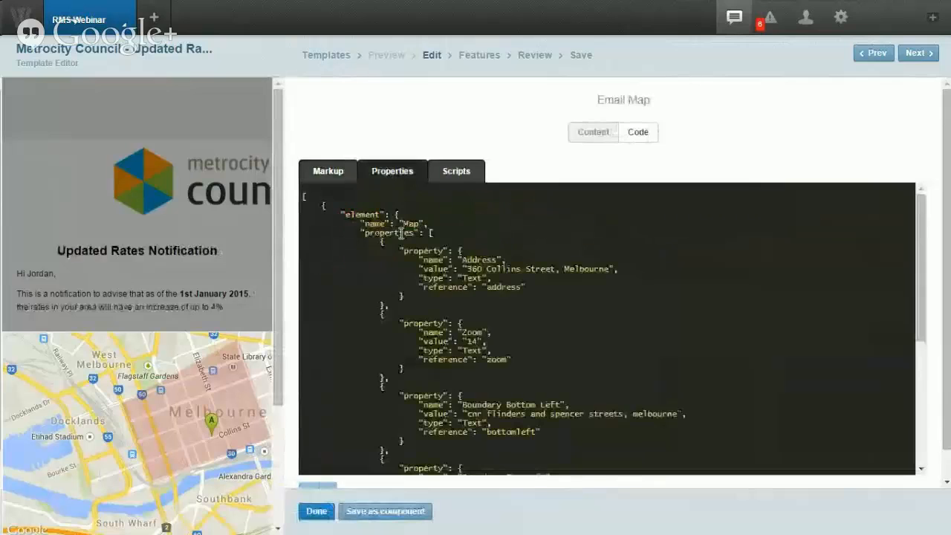
scroll(450, 319, "down", 8)
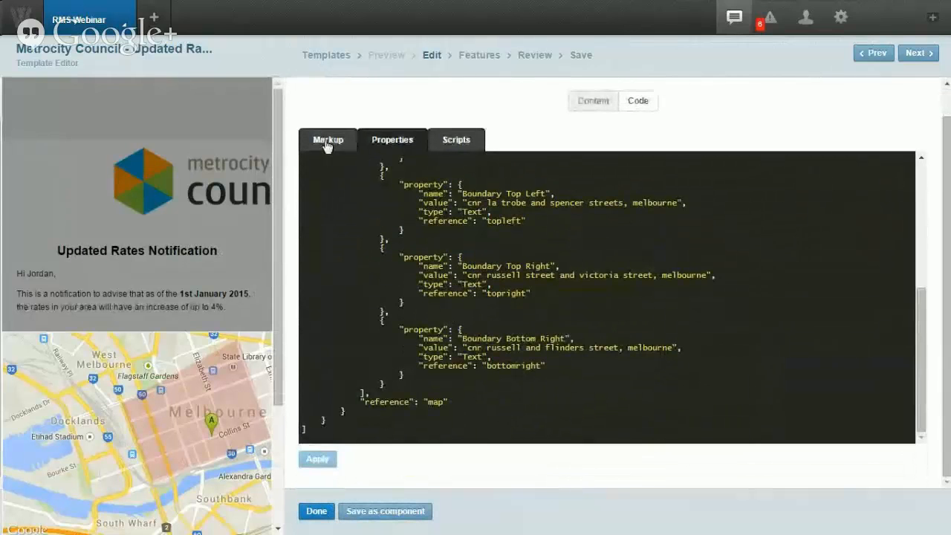
left_click(576, 104)
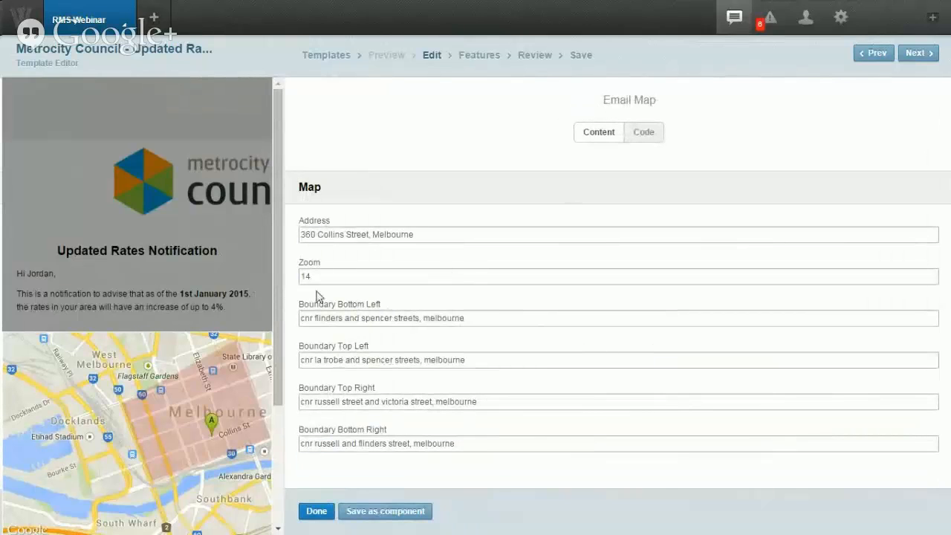
left_click(635, 133)
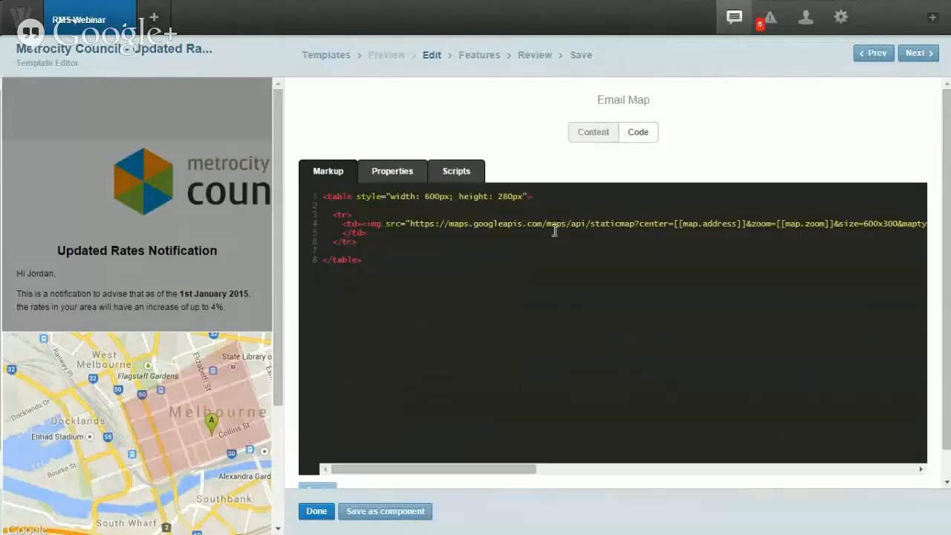
left_click_drag(680, 222, 737, 223)
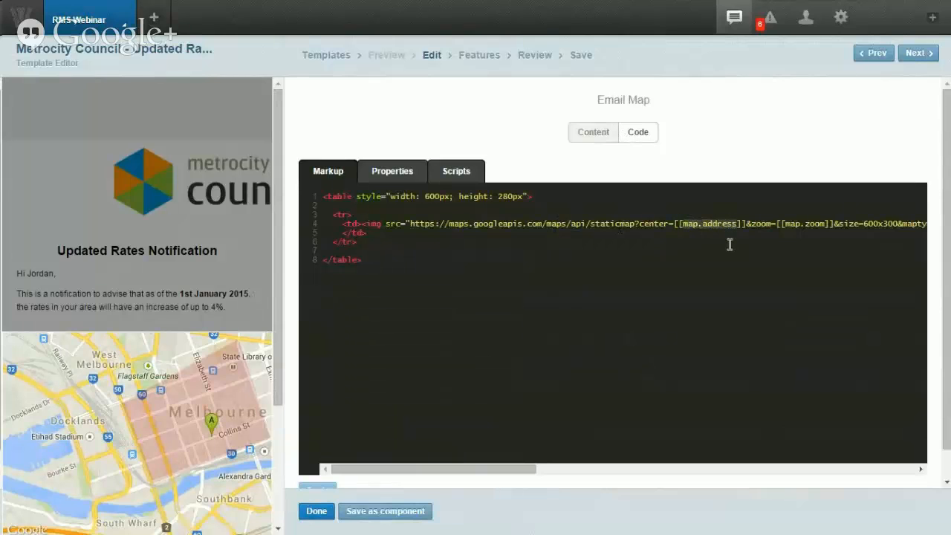
Step: Check the map component's scripts, then return to its markup and form fields
left_click(454, 177)
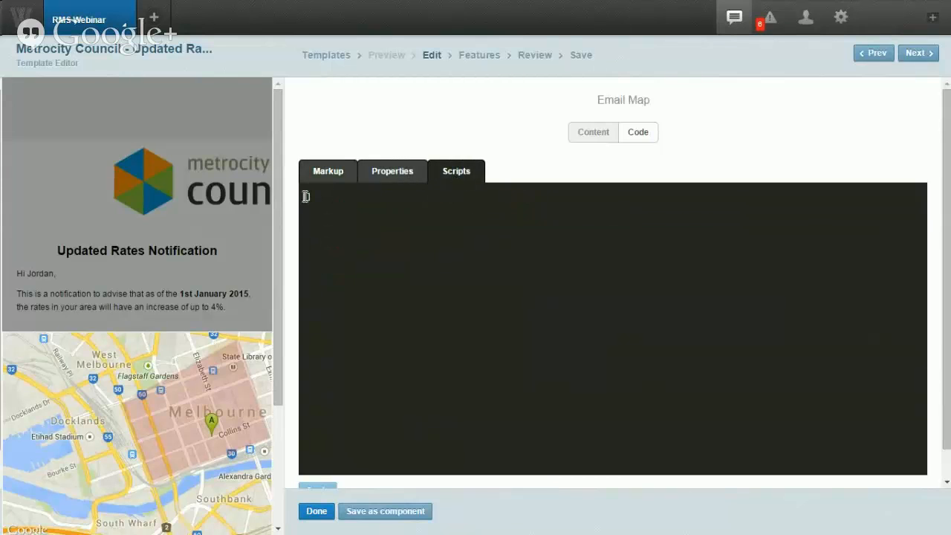
left_click(322, 179)
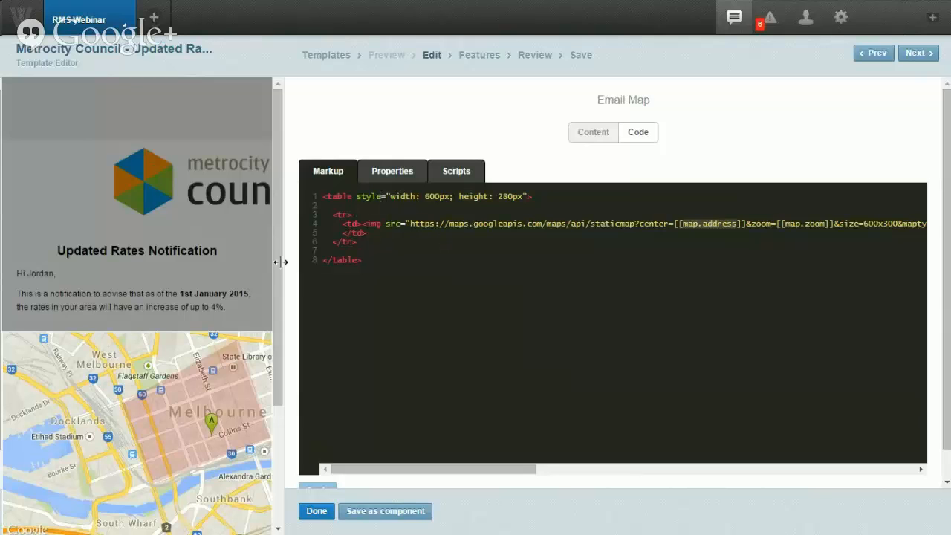
left_click_drag(276, 260, 588, 252)
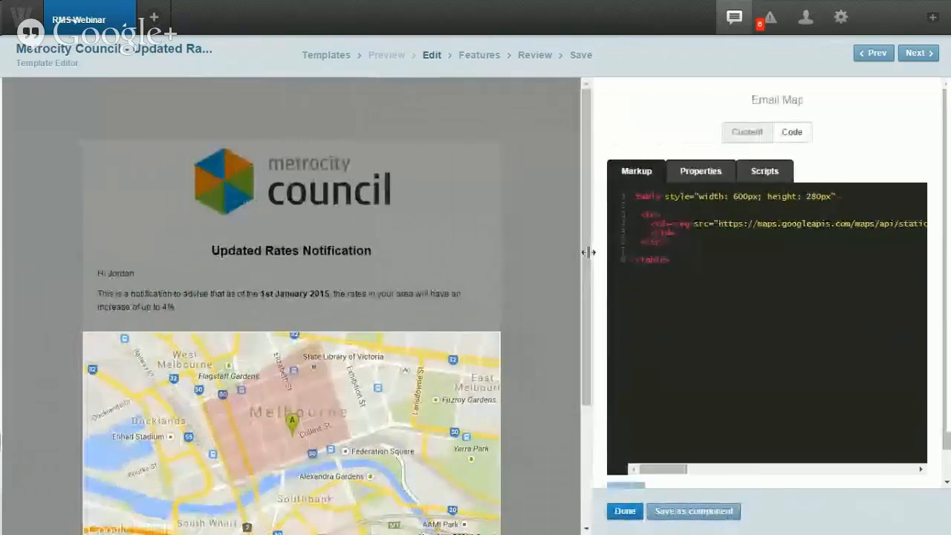
left_click(733, 135)
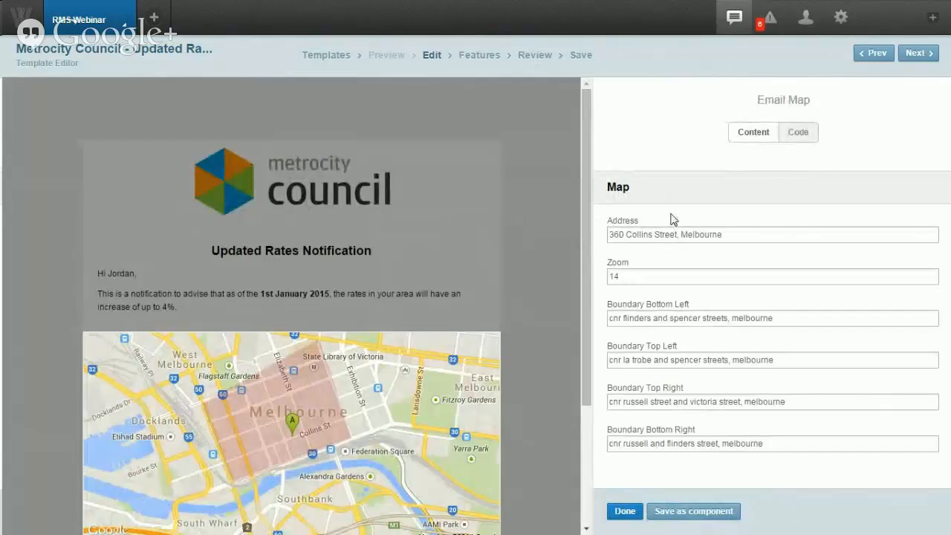
Step: Close the map editor, leaving the rates map unchanged
left_click(626, 511)
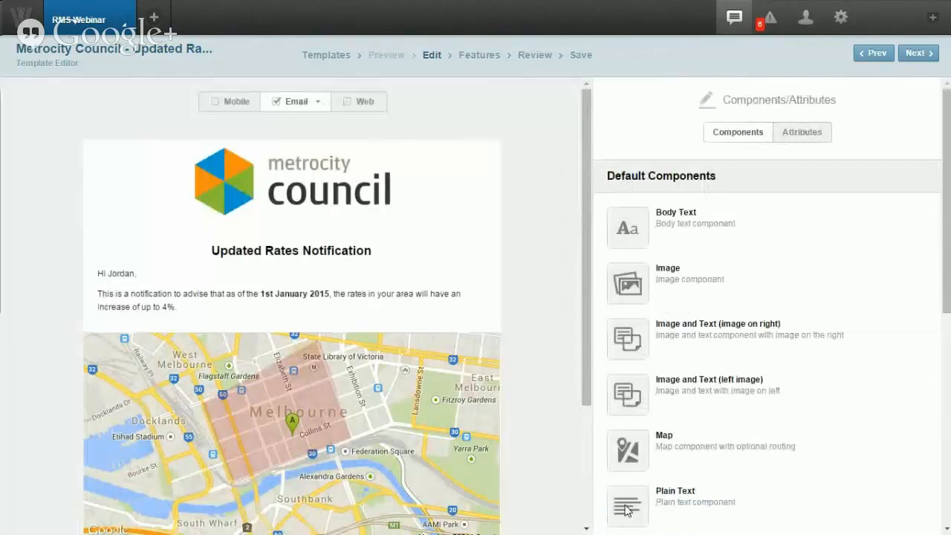
scroll(538, 329, "down", 2)
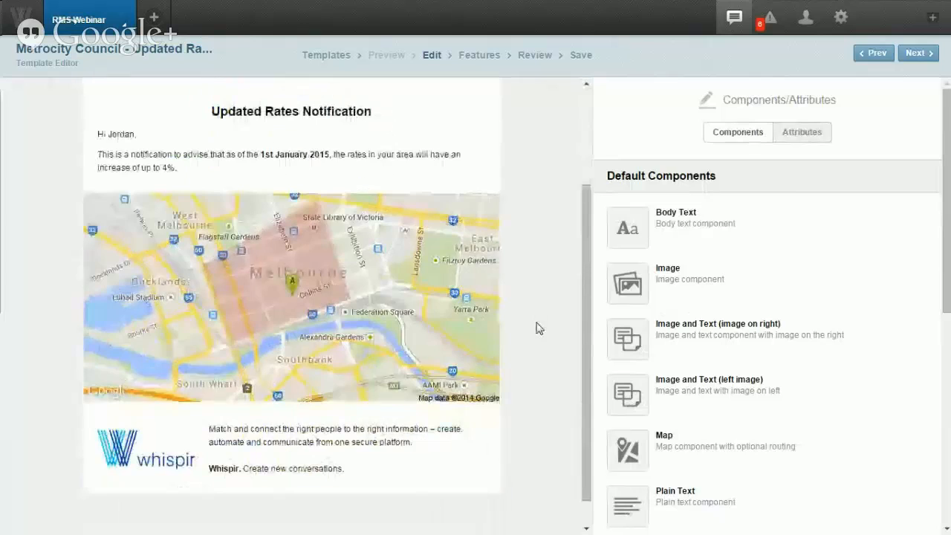
scroll(522, 228, "up", 2)
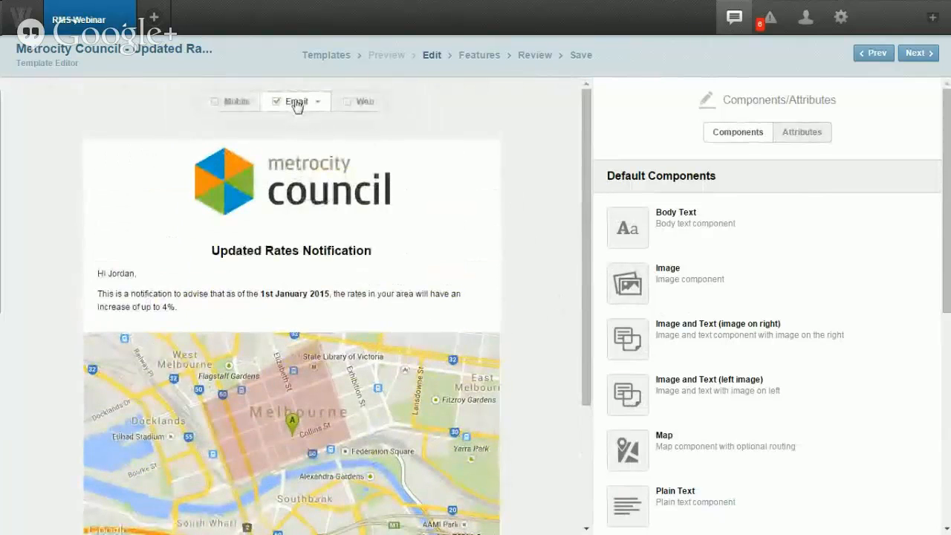
scroll(546, 215, "down", 1)
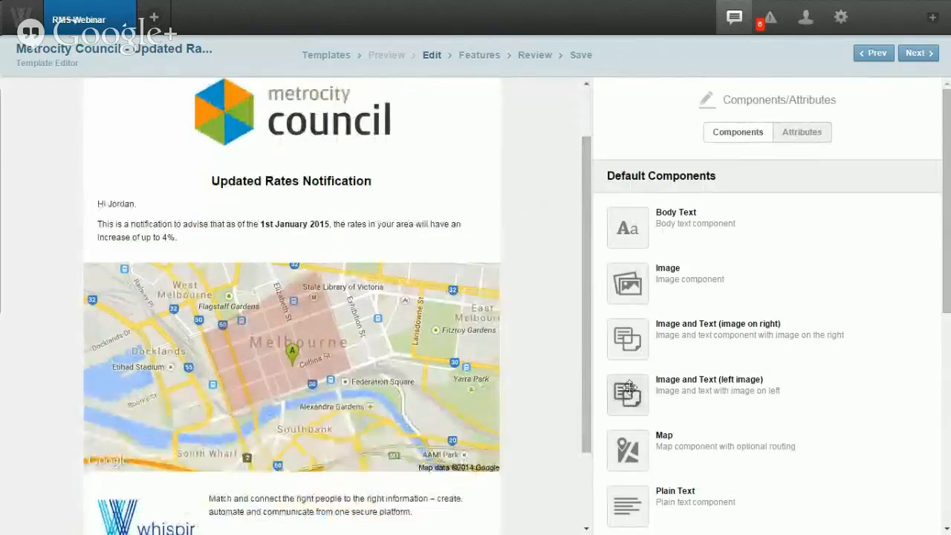
scroll(630, 379, "down", 2)
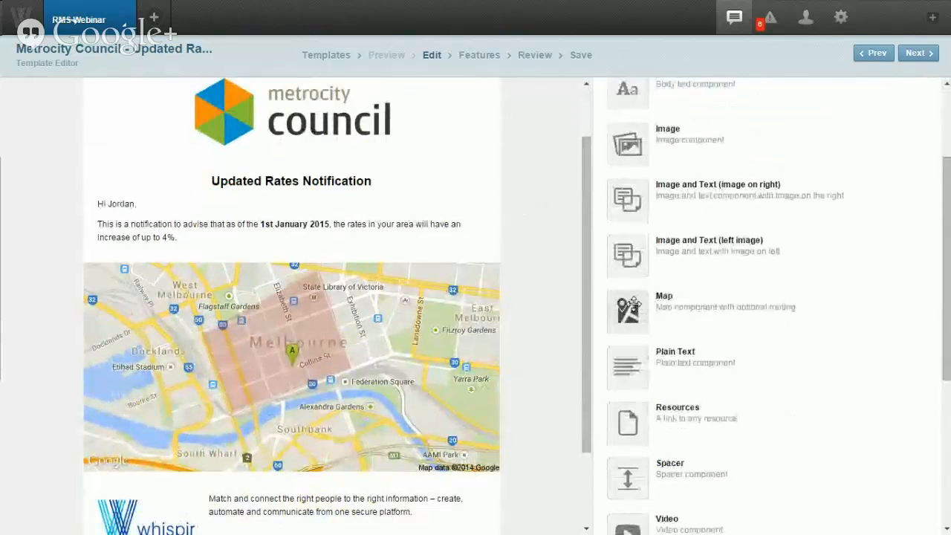
Step: Insert a new Map block and a Video block below the greeting text
left_click_drag(627, 301, 445, 268)
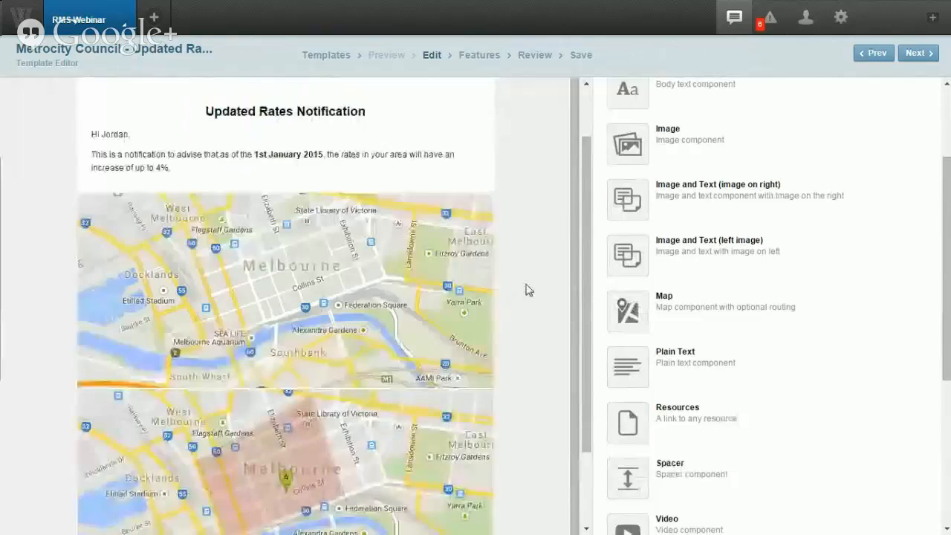
scroll(647, 318, "down", 3)
left_click_drag(647, 323, 404, 371)
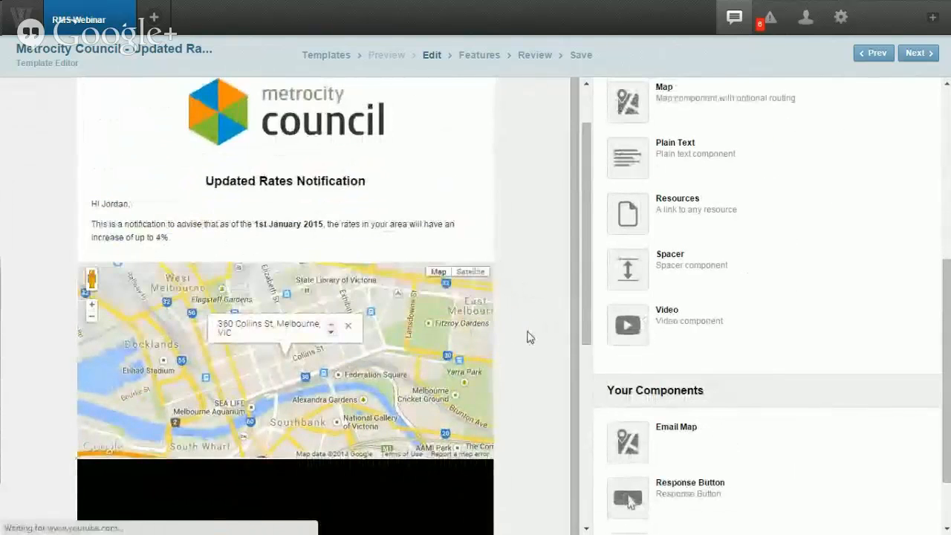
scroll(528, 338, "down", 3)
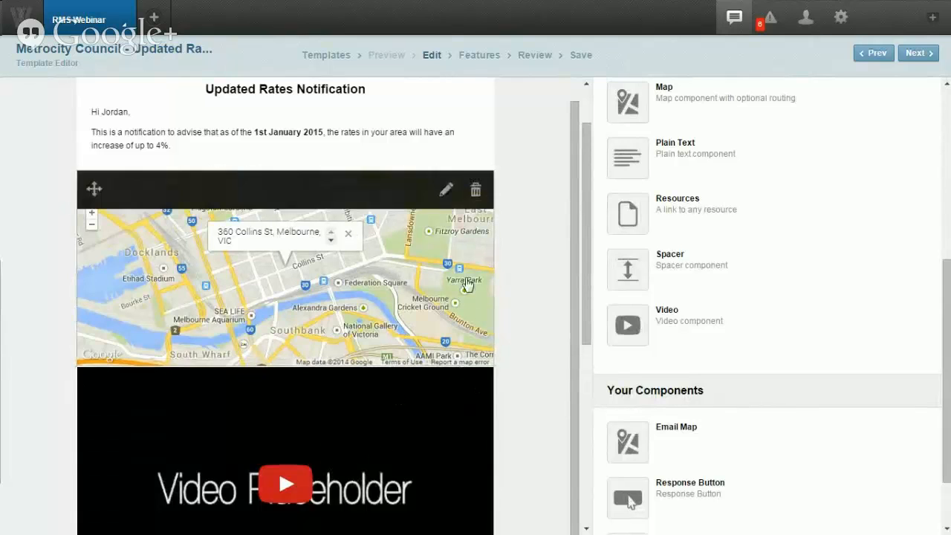
Step: Delete the new map block and the Video Placeholder block, confirming each removal
left_click(476, 190)
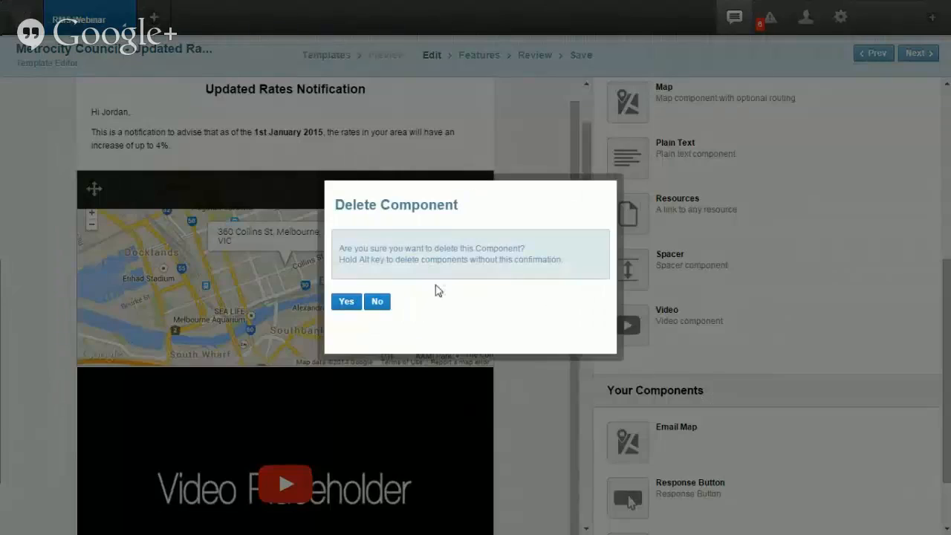
left_click(348, 303)
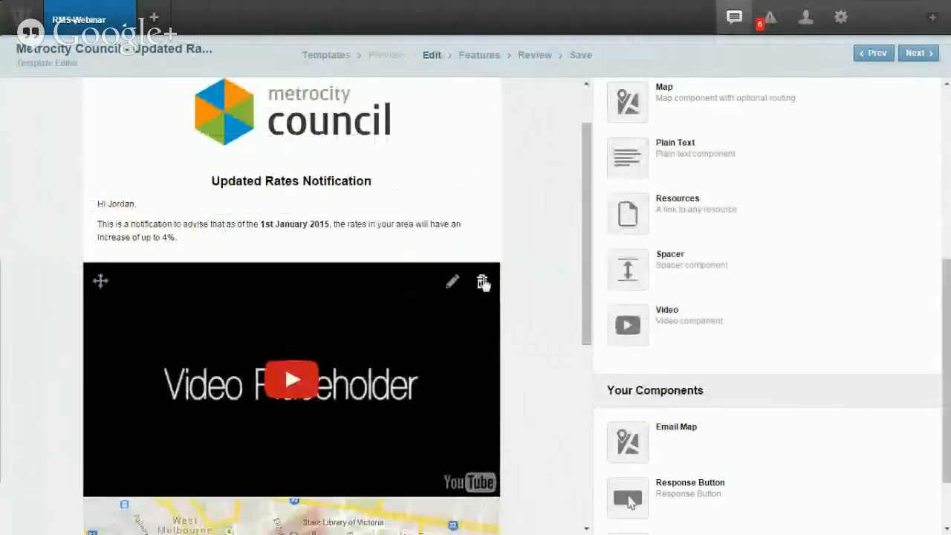
left_click(483, 280)
left_click(347, 301)
scroll(531, 290, "up", 1)
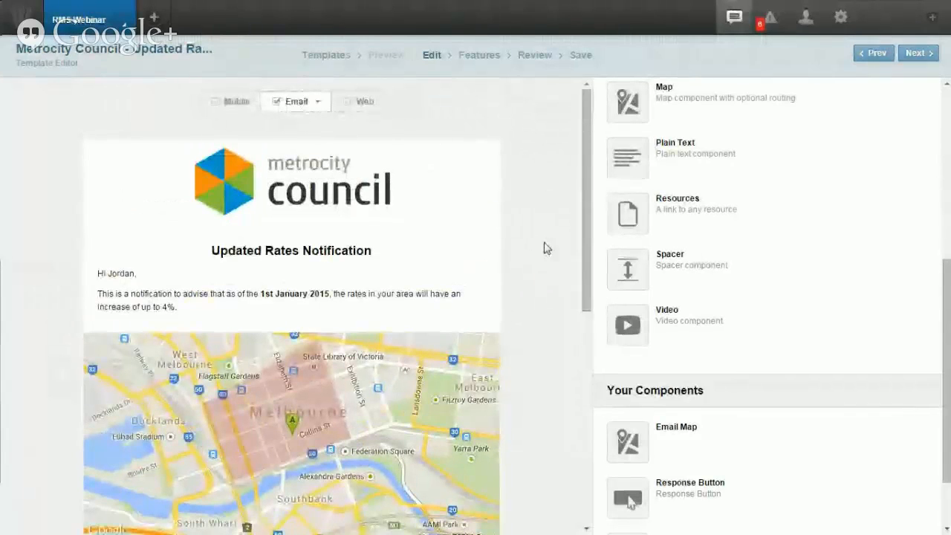
scroll(694, 277, "up", 5)
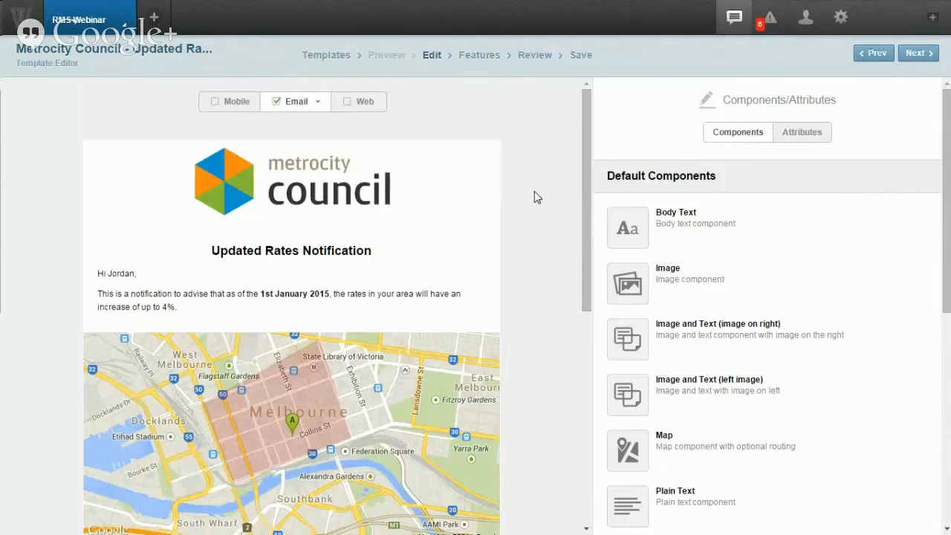
scroll(758, 295, "down", 2)
scroll(759, 295, "down", 4)
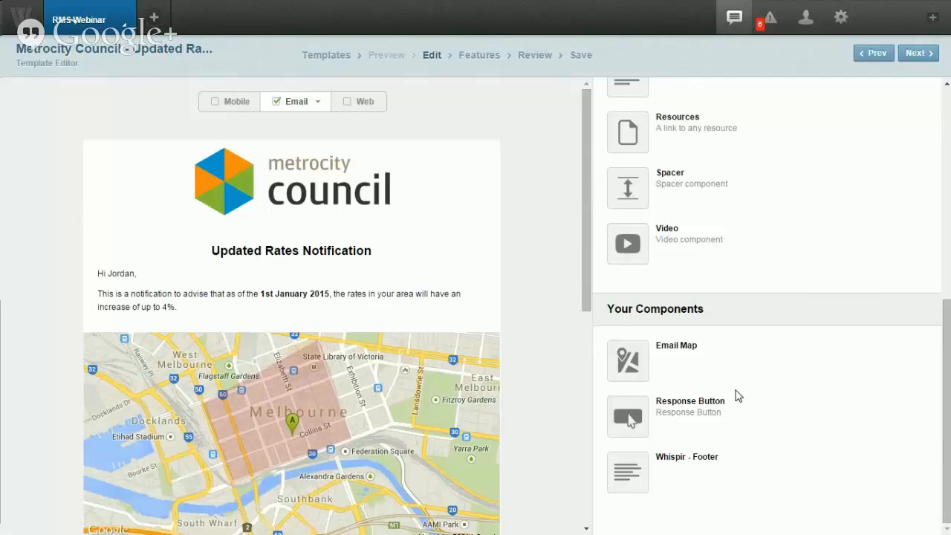
mouse_move(428, 307)
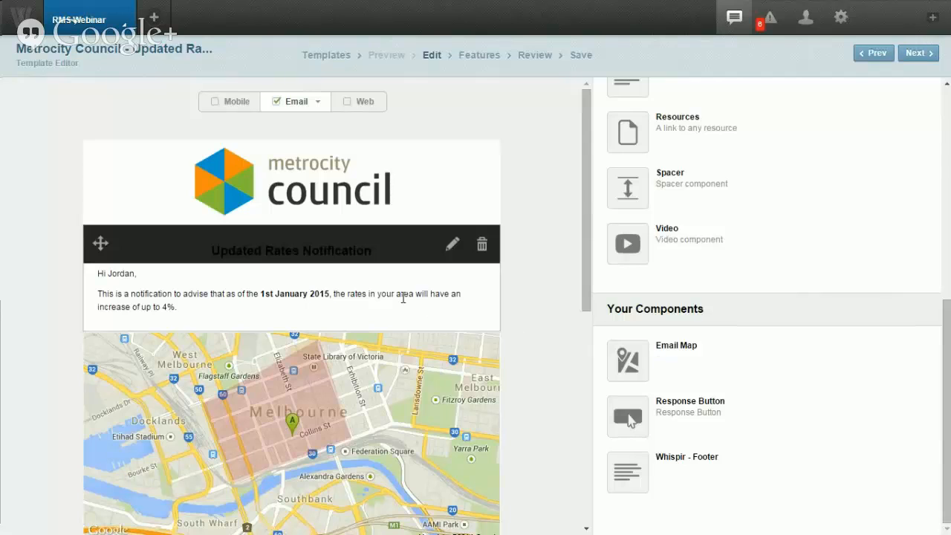